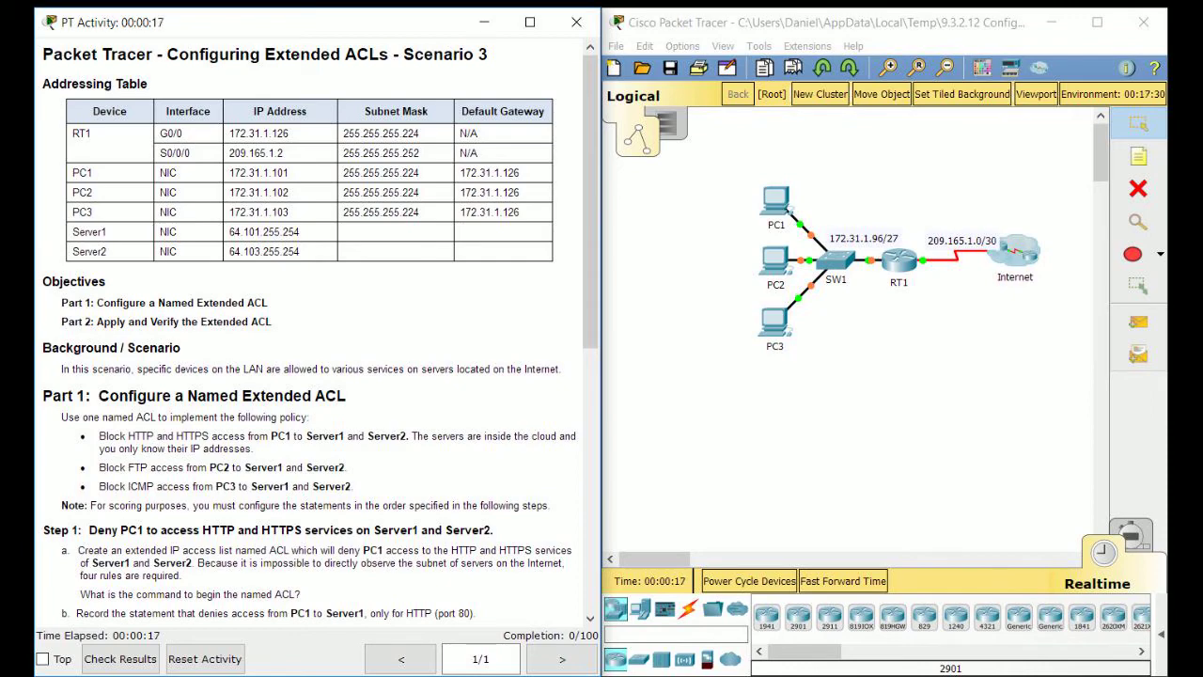
Scroll through and read the activity instructions.
scroll(319, 333, down, 3)
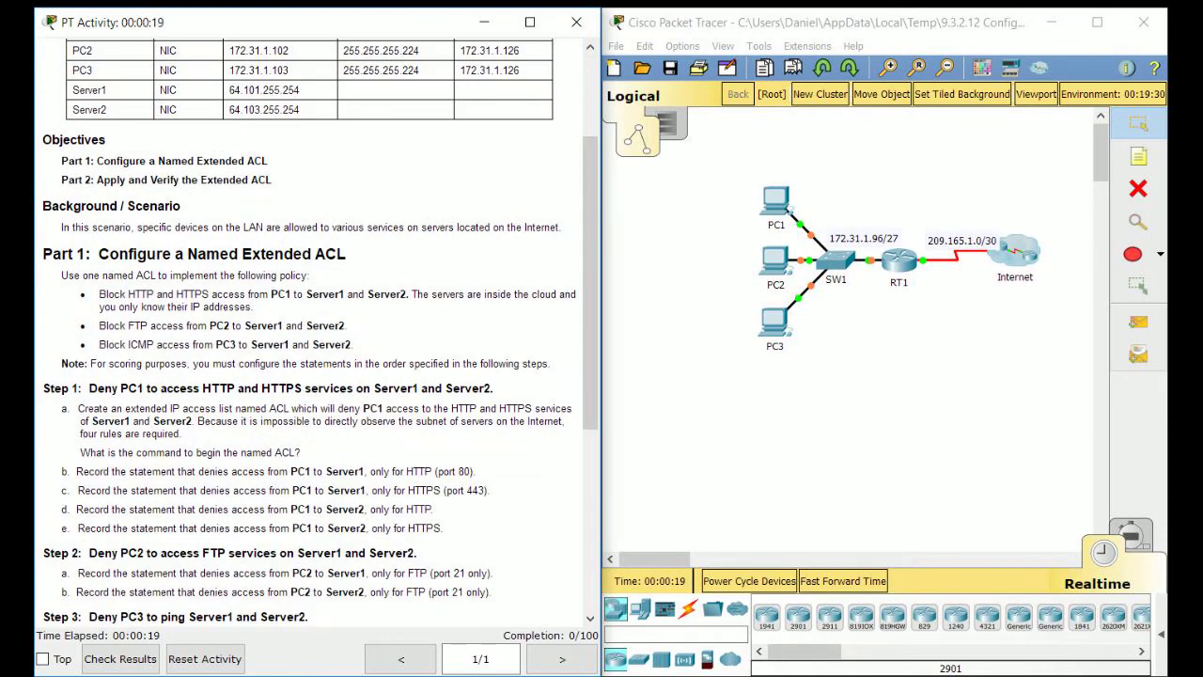
drag(82, 294, 230, 523)
click(244, 512)
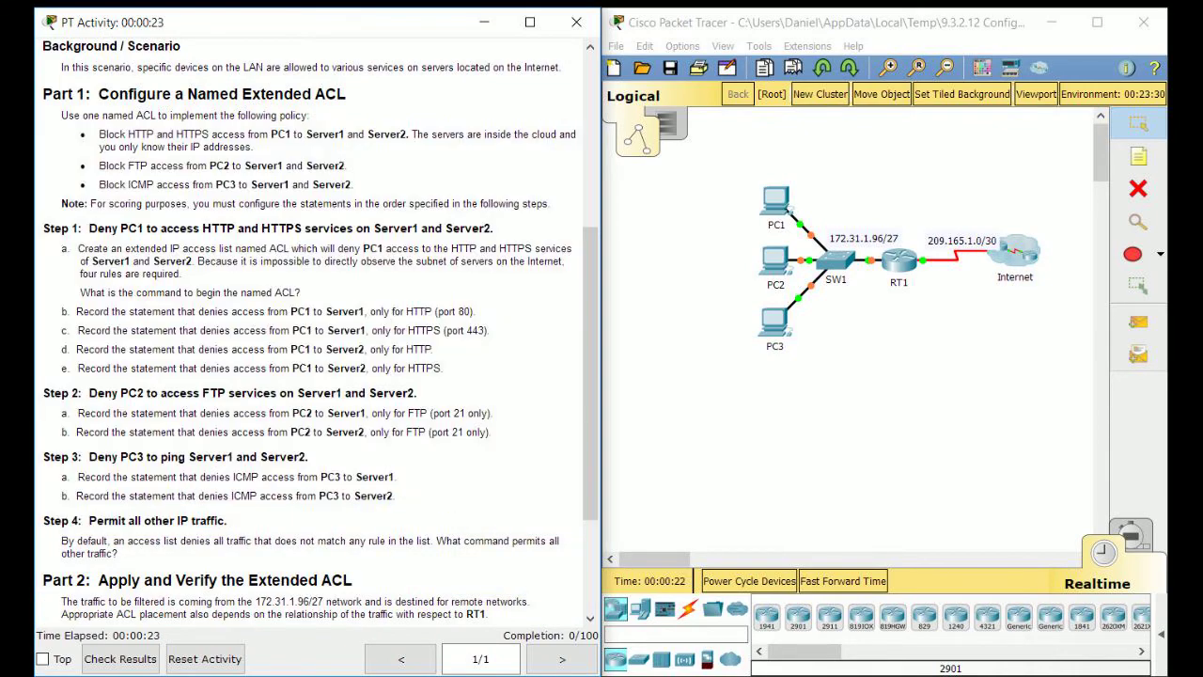
scroll(245, 512, up, 2)
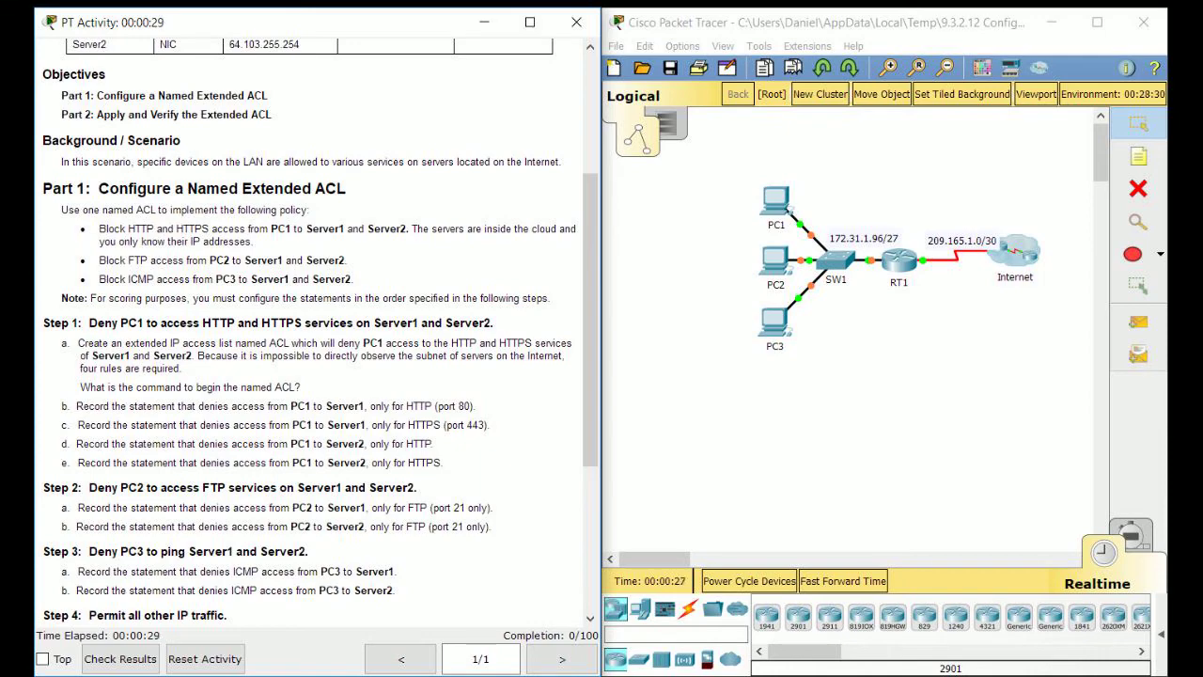
Open RT1's command line interface and bring up its prompt.
click(900, 260)
drag(583, 101, 744, 85)
click(663, 119)
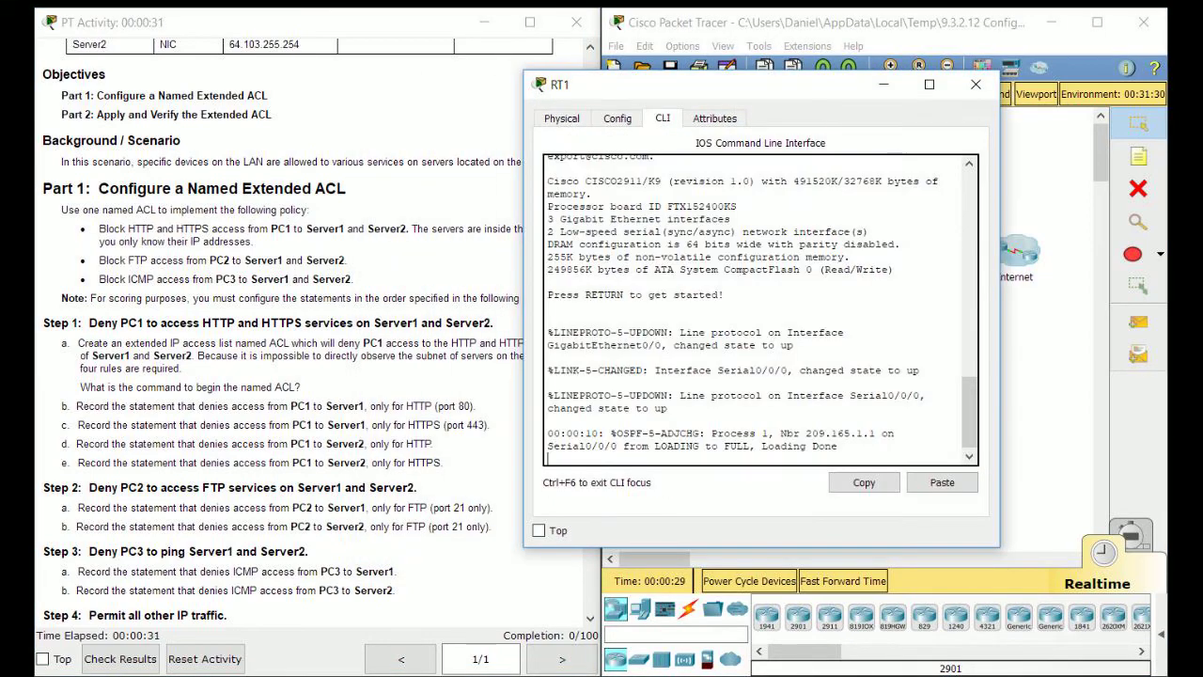
key(Return)
Enter privileged EXEC mode, then global configuration mode on RT1 with en and conf t.
text(en)
key(Return)
text(conf t)
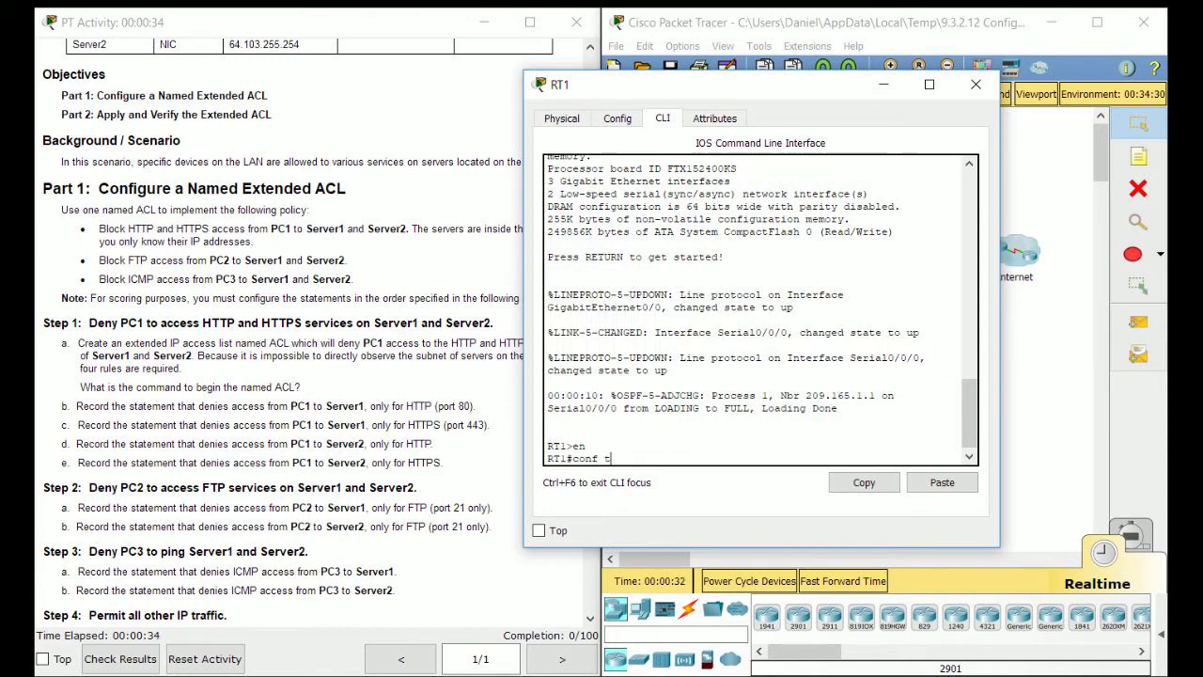
key(Return)
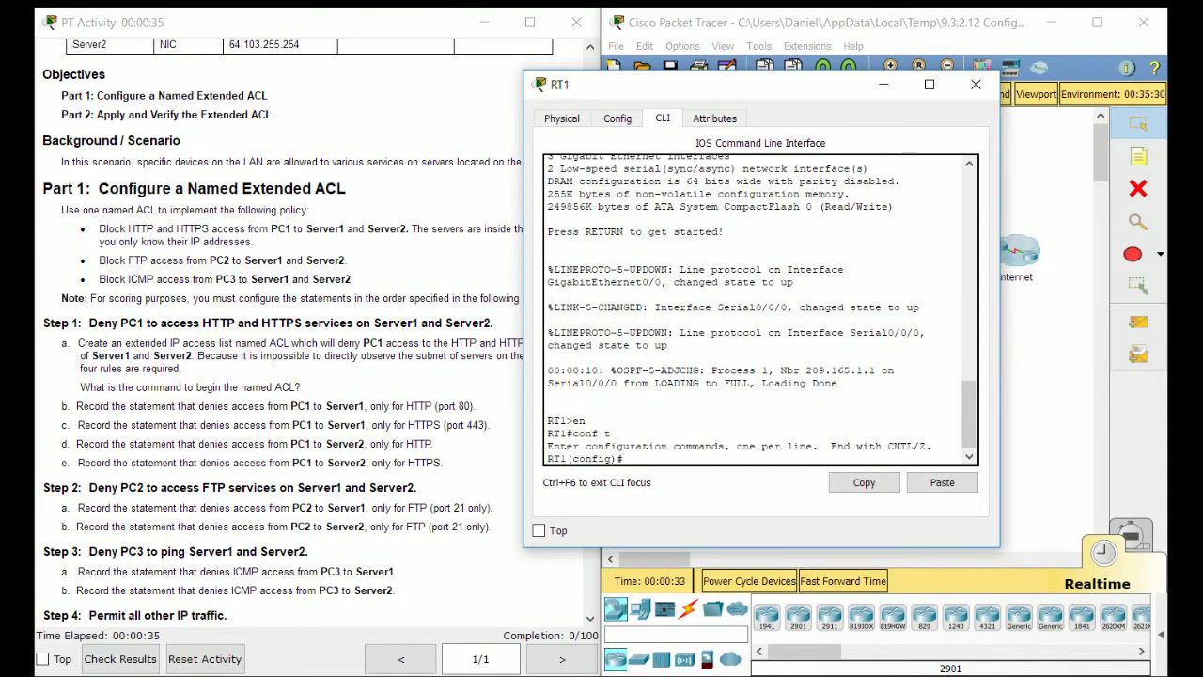
Disable DNS lookup on RT1 with no ip domain-lookup.
text(ip)
text(domain)
key(BackSpace)
key(BackSpace)
key(BackSpace)
key(BackSpace)
key(BackSpace)
key(BackSpace)
key(BackSpace)
key(BackSpace)
key(BackSpace)
text(no ip domain-l)
key(Return)
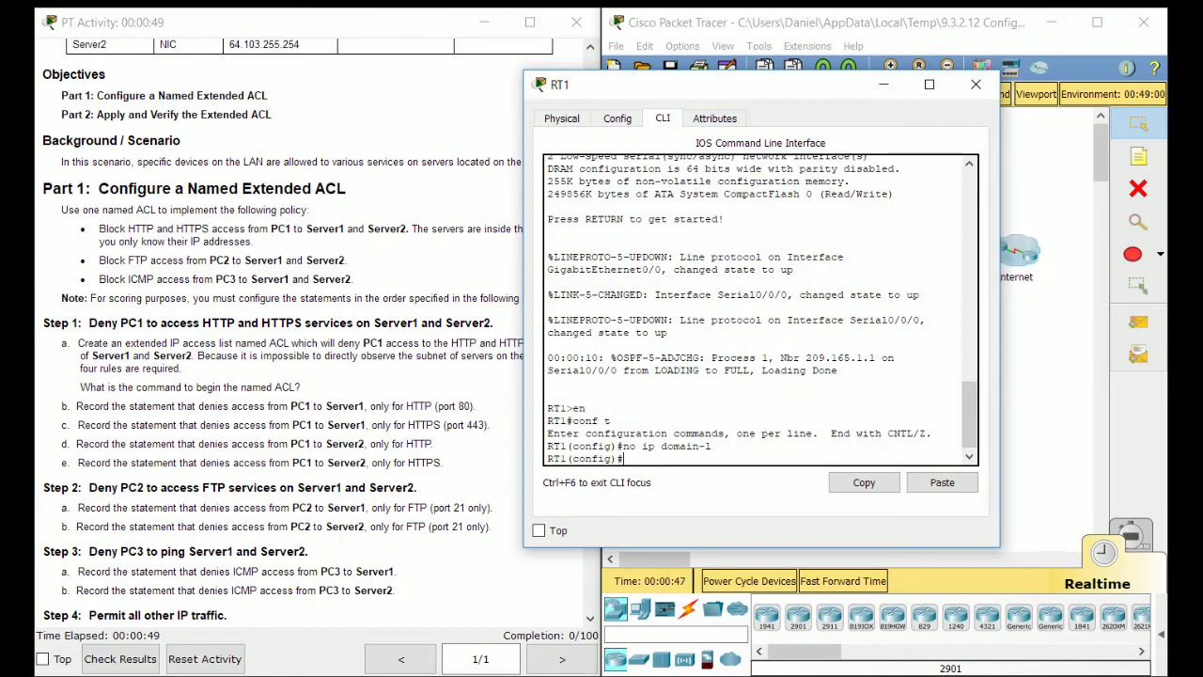
drag(714, 85, 785, 99)
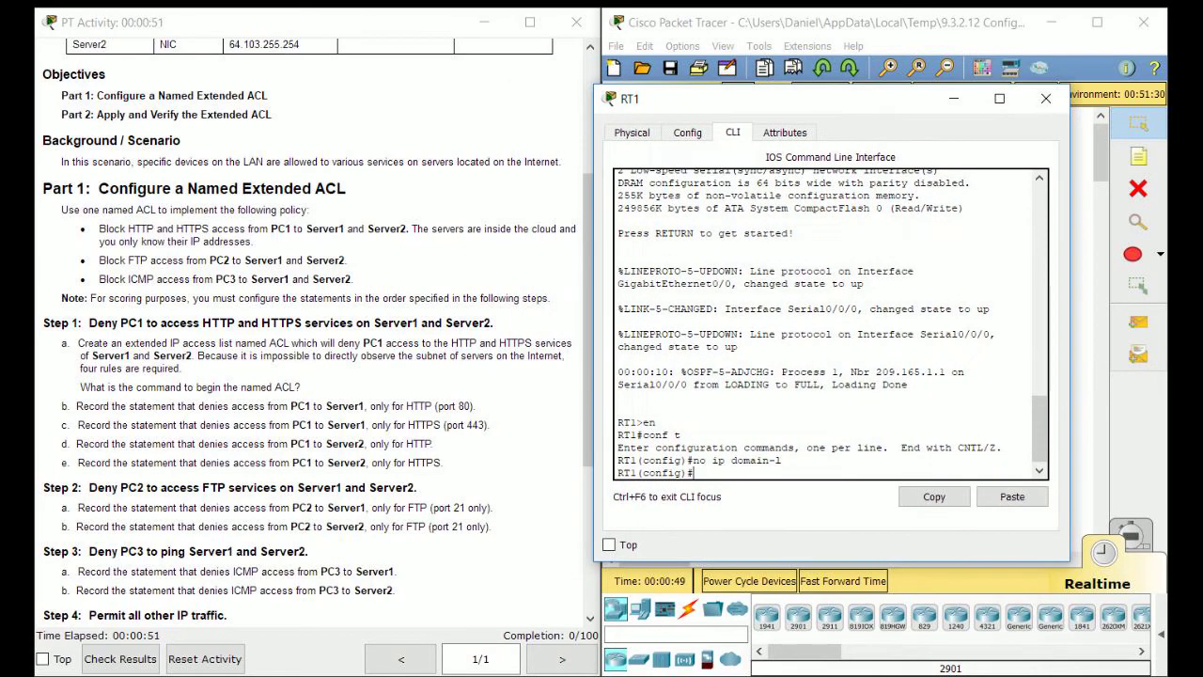
scroll(310, 329, up, 3)
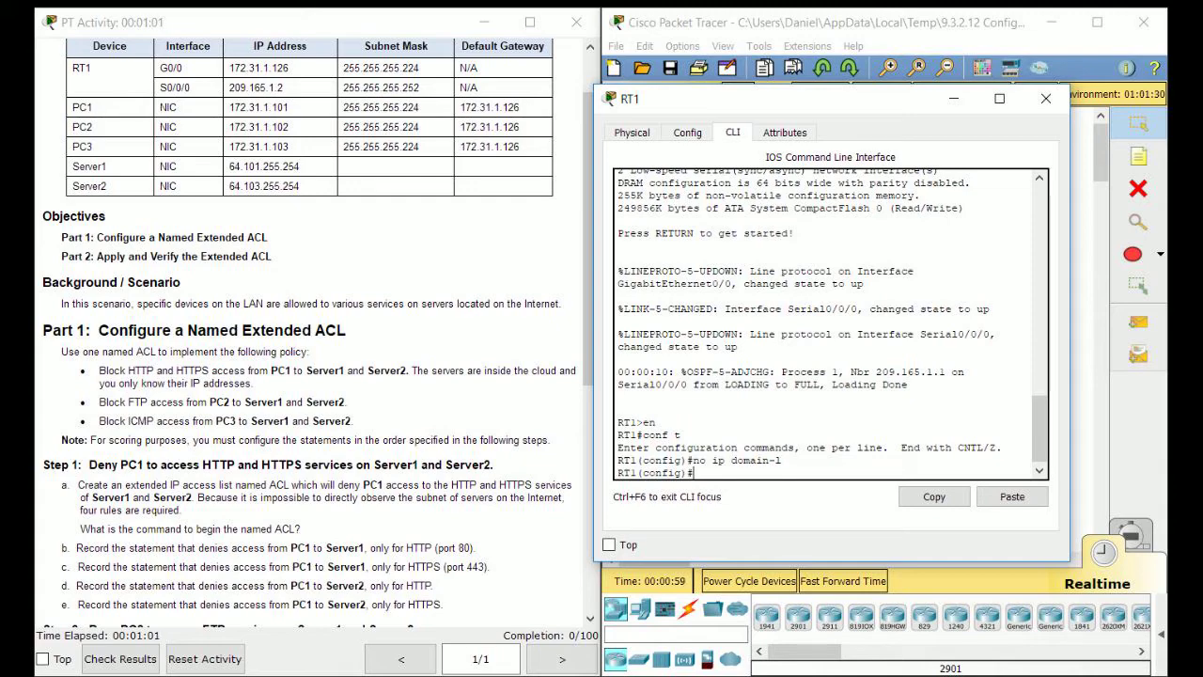
scroll(311, 338, down, 2)
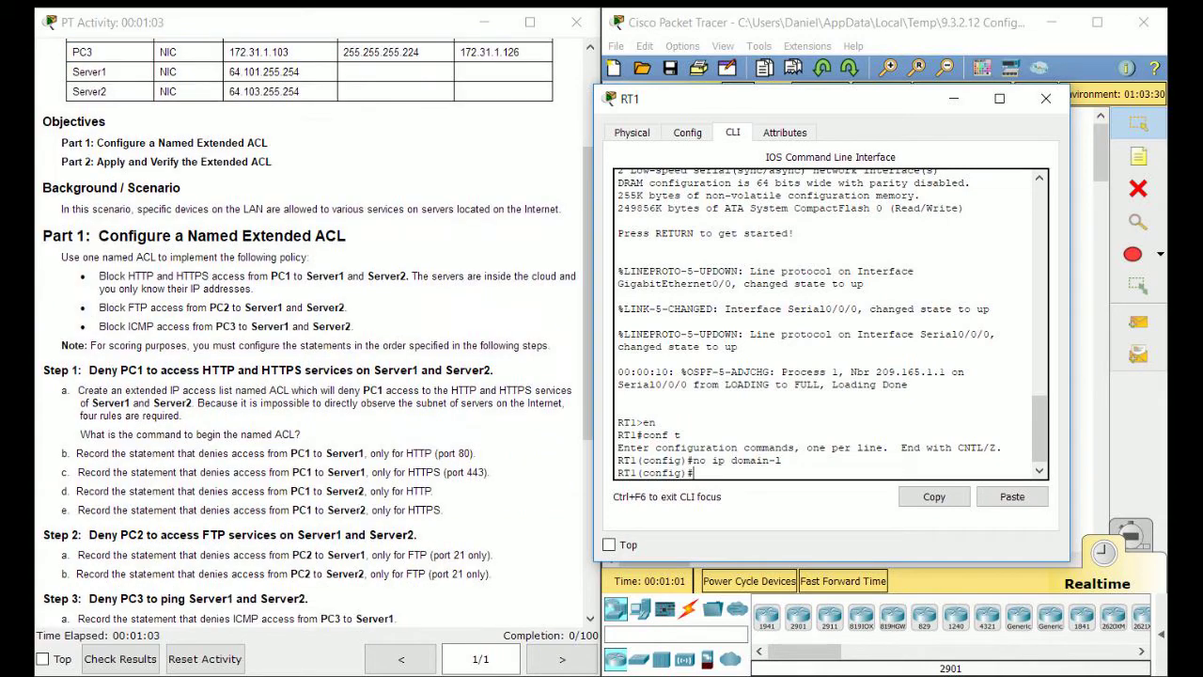
drag(101, 434, 316, 509)
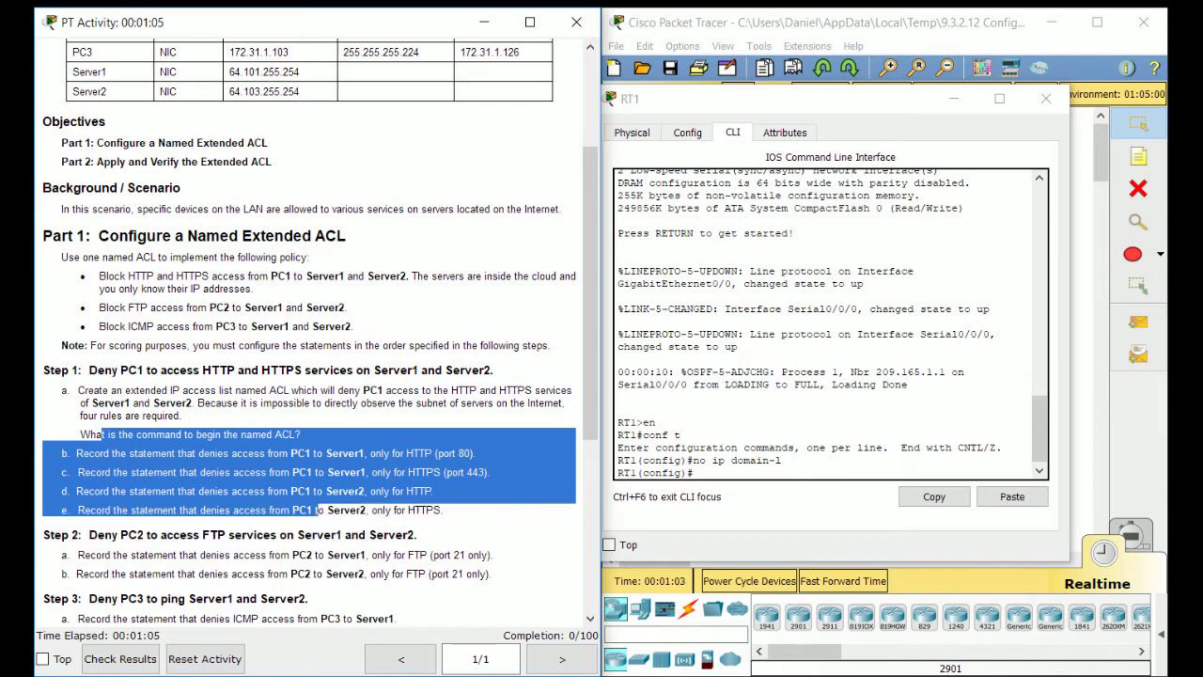
click(94, 308)
drag(94, 308, 346, 308)
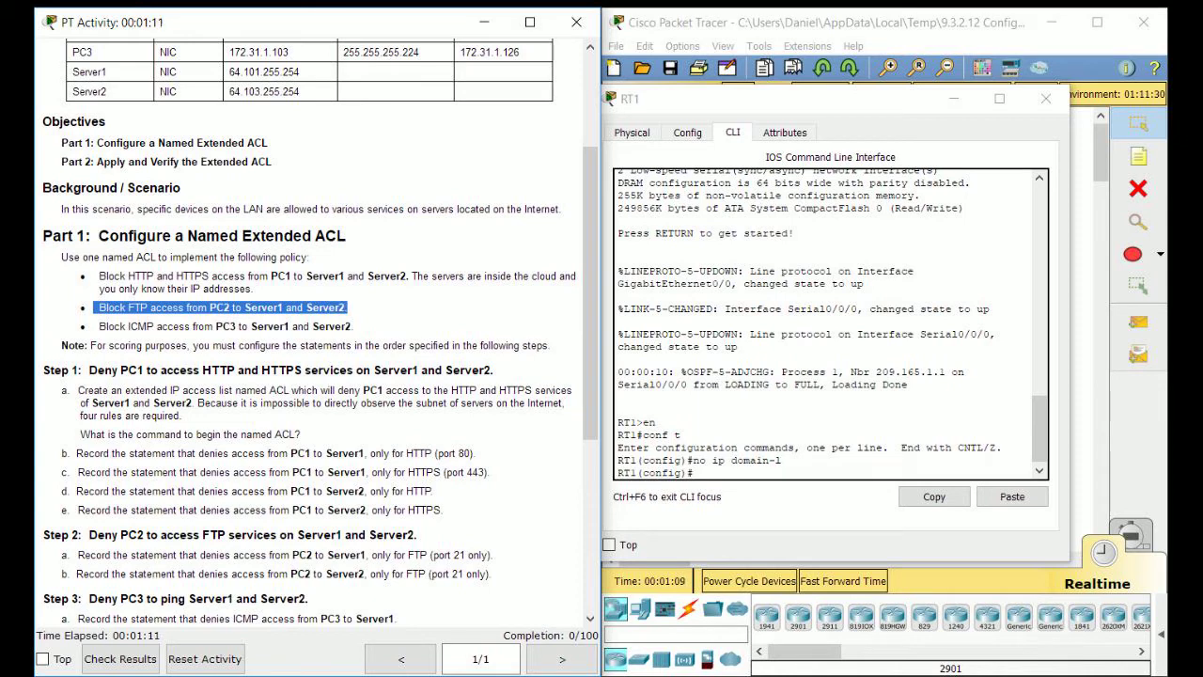
click(100, 326)
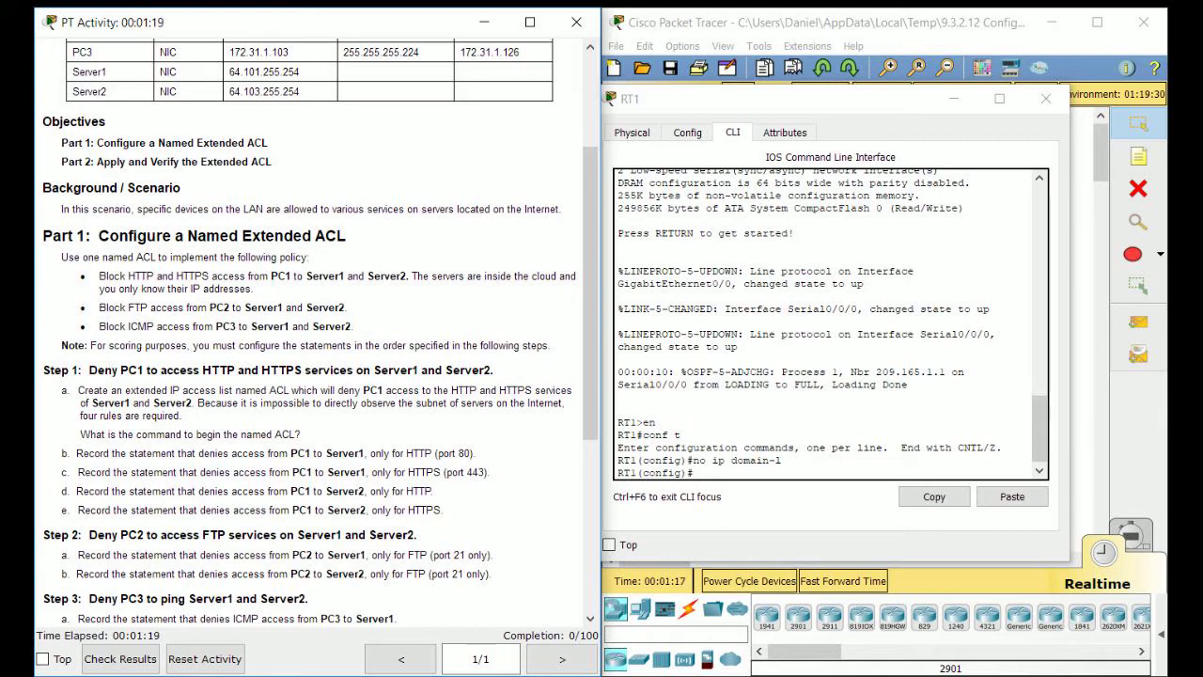
scroll(310, 329, up, 2)
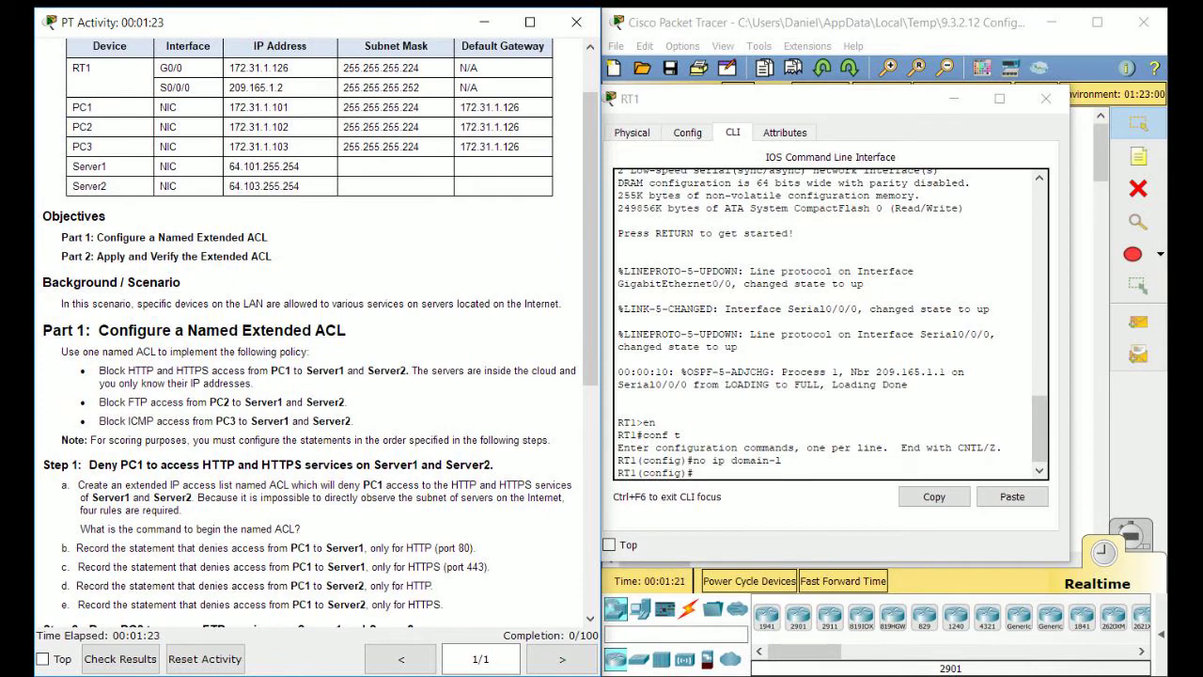
drag(99, 380, 352, 422)
drag(84, 352, 155, 351)
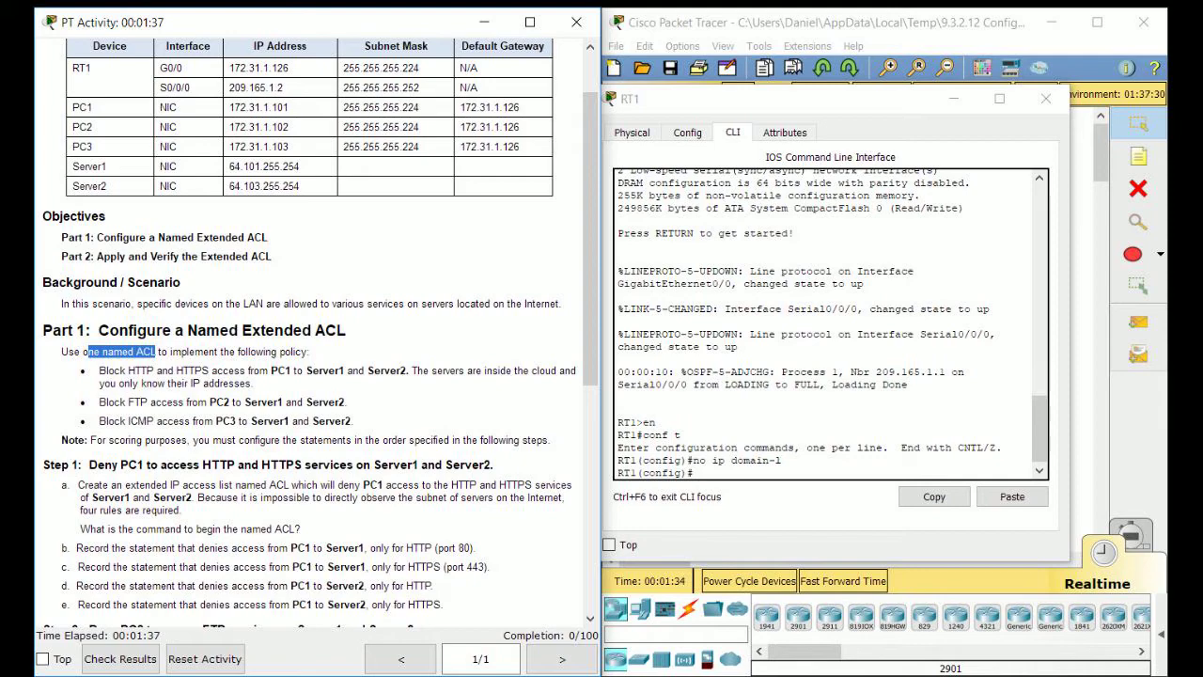
click(156, 353)
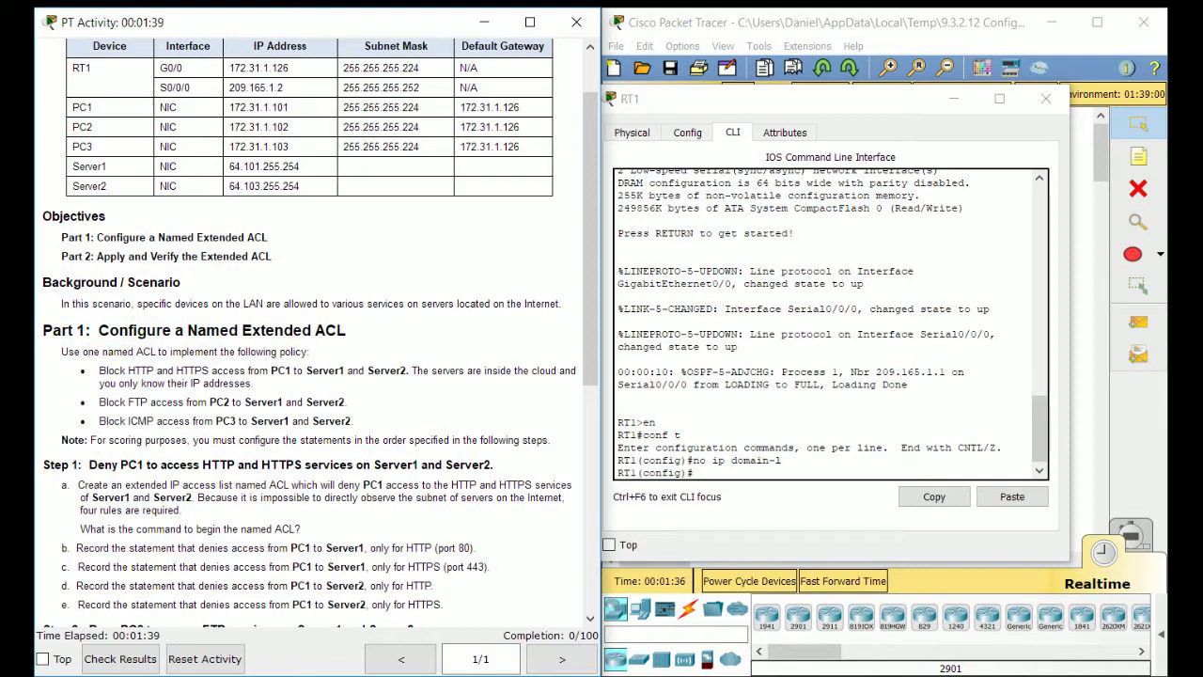
scroll(310, 329, down, 3)
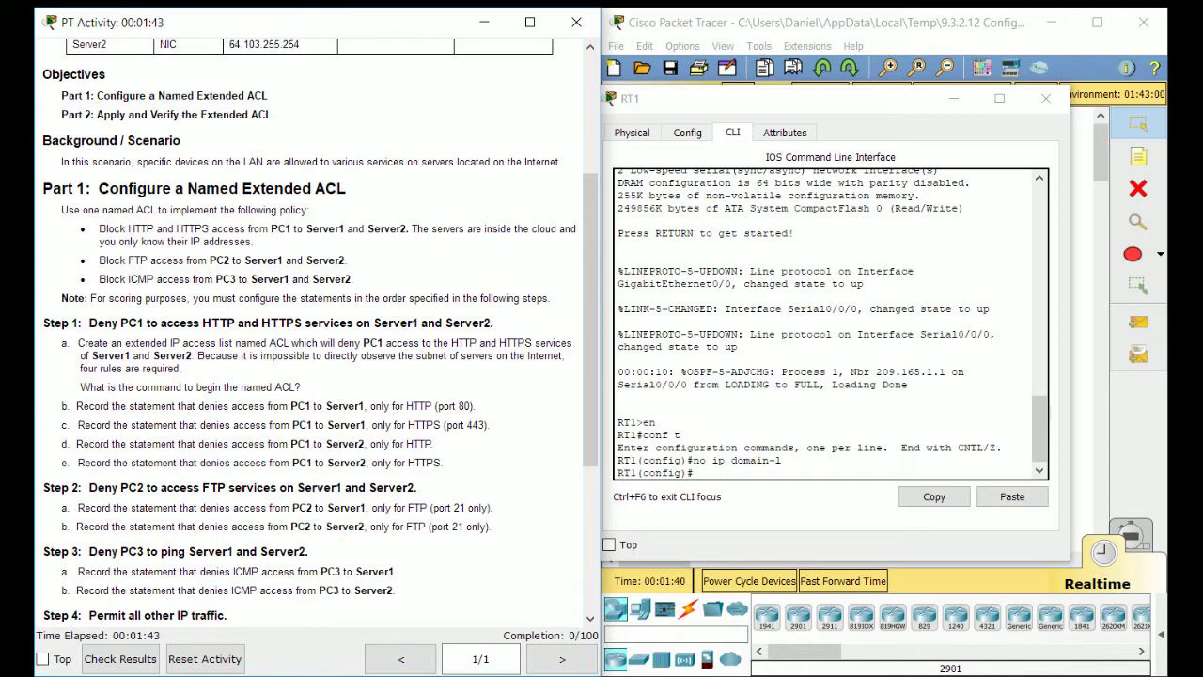
click(696, 473)
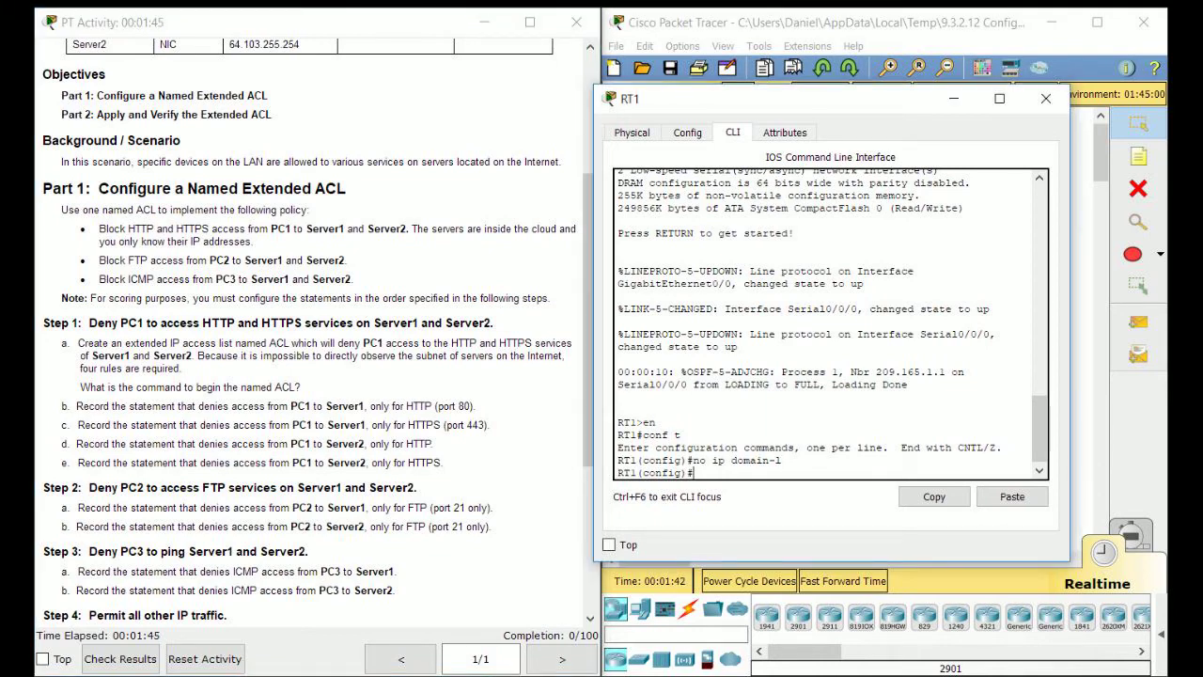
scroll(310, 328, down, 2)
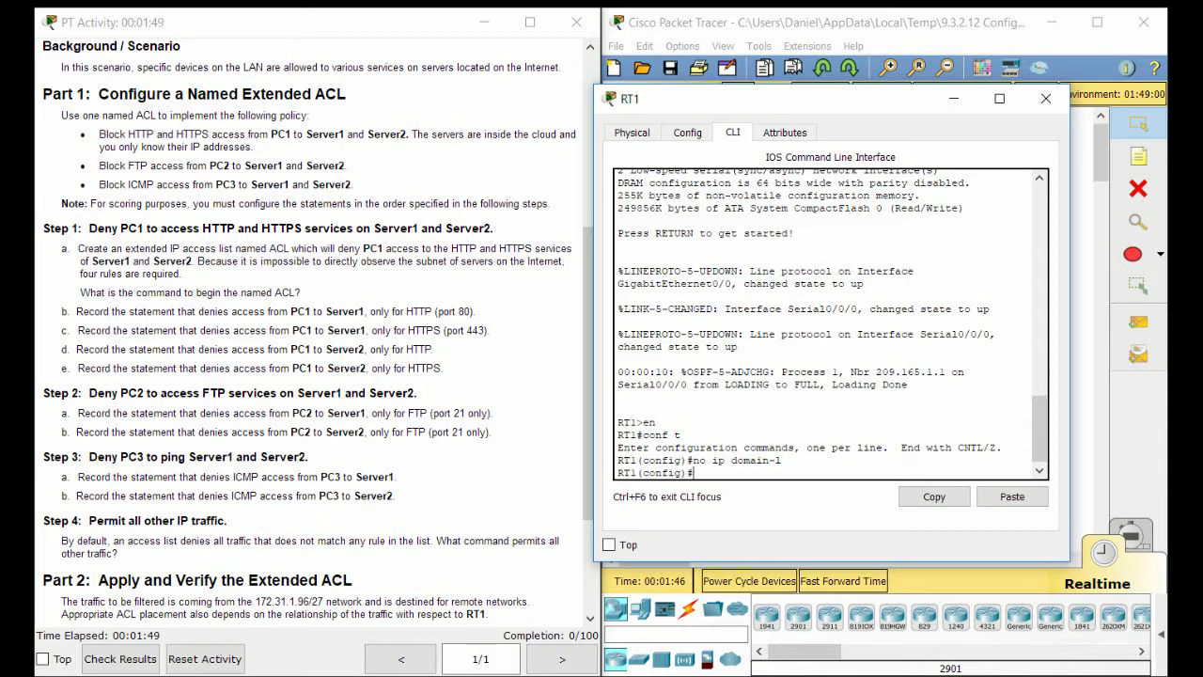
Create the named extended access list ACL on RT1.
text(ip access-list )
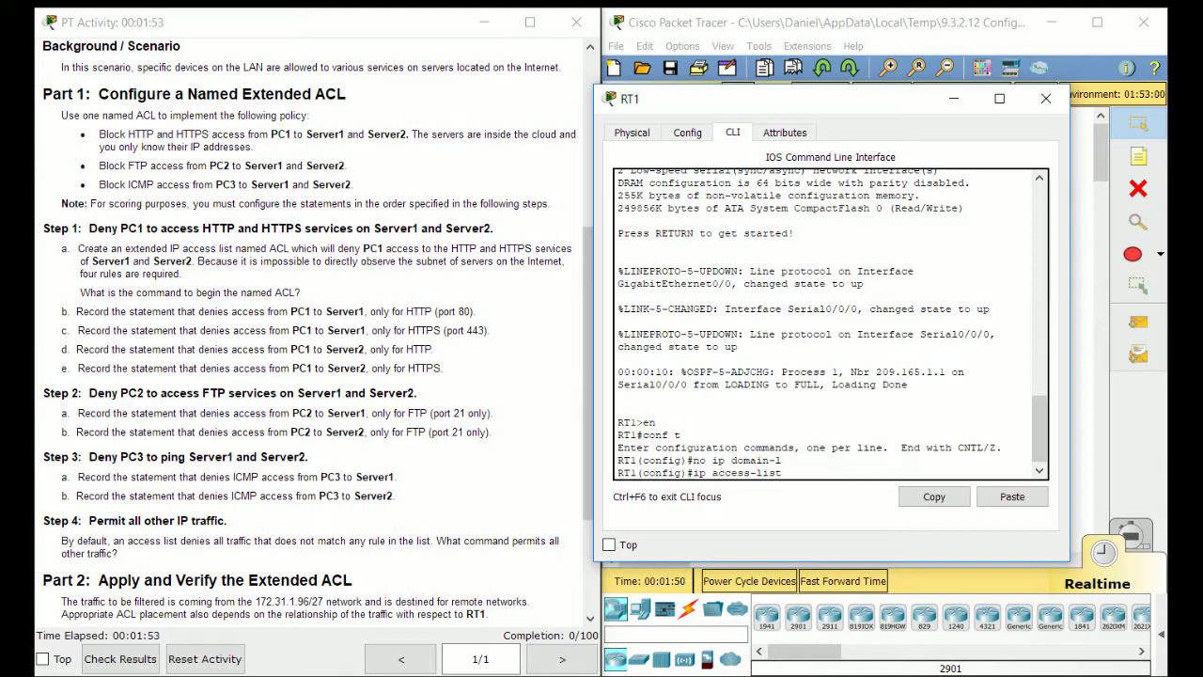
text(extended ACL)
key(Return)
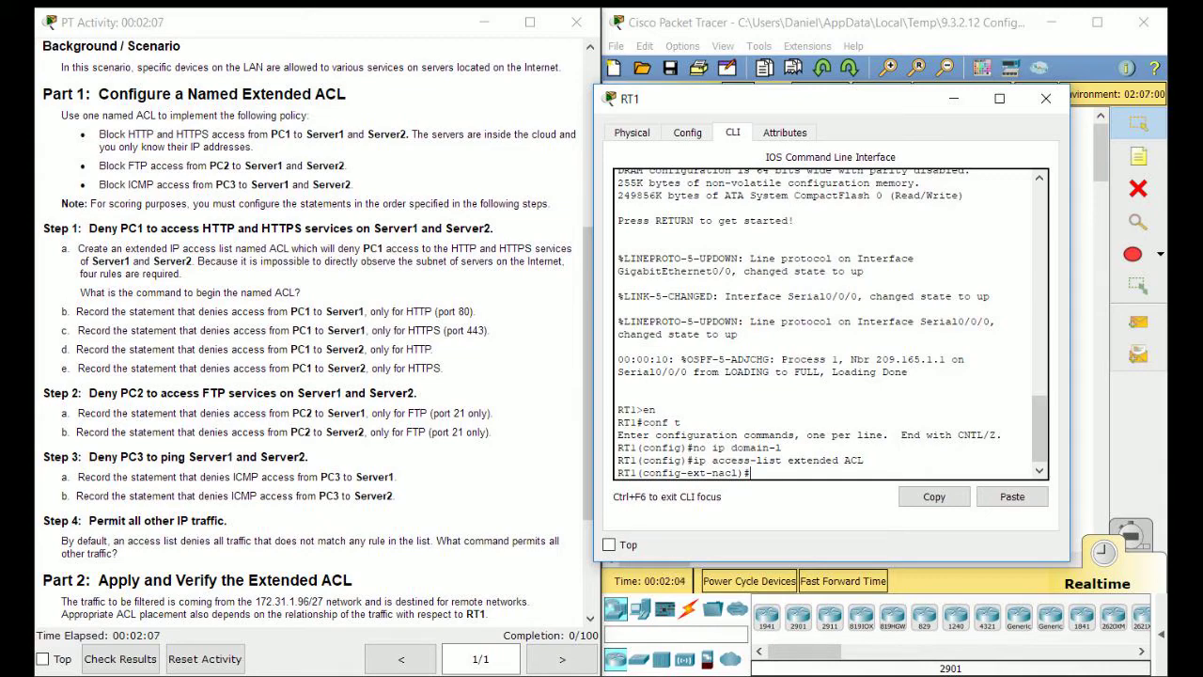
scroll(319, 338, up, 6)
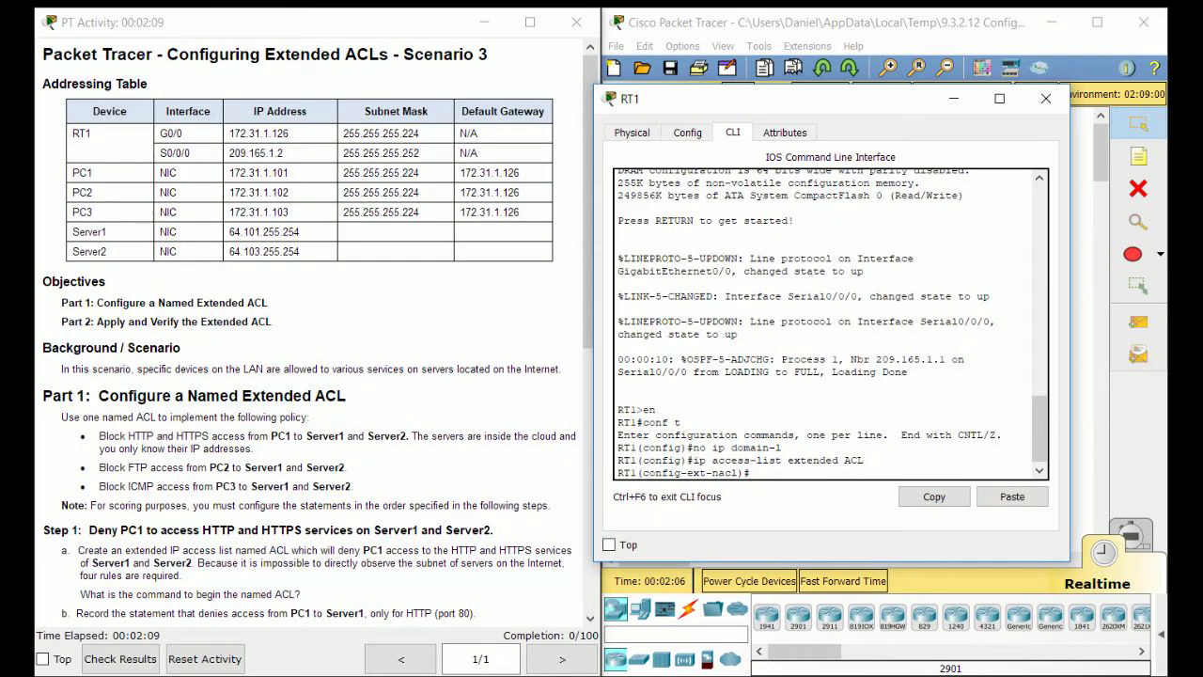
scroll(319, 338, down, 1)
scroll(320, 338, up, 1)
Begin a deny tcp statement in ACL, replacing the mistaken permit tcp.
text(permit tcp)
key(BackSpace)
key(BackSpace)
key(BackSpace)
key(BackSpace)
key(BackSpace)
key(BackSpace)
key(BackSpace)
key(BackSpace)
key(BackSpace)
key(BackSpace)
text(deny tcp)
Replace the 172.31.1.101 0.0.0.0 source with host 172.31.1.101.
text(172.31.1.101 0.0.0.)
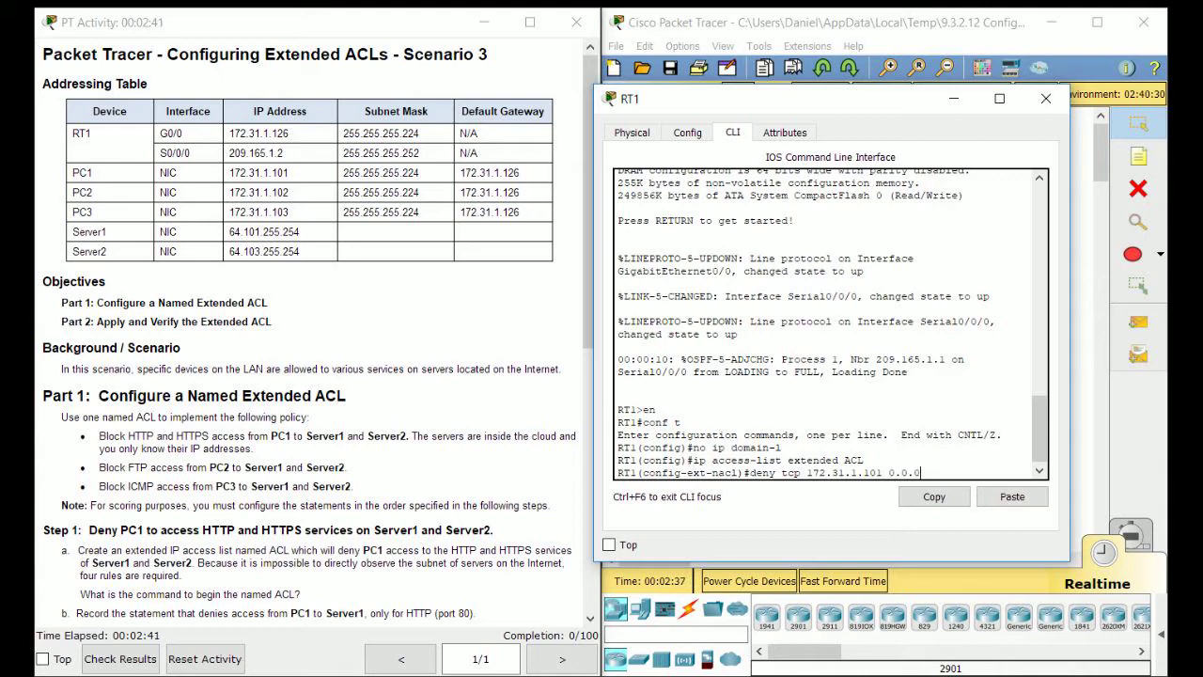
text(0)
drag(865, 460, 806, 473)
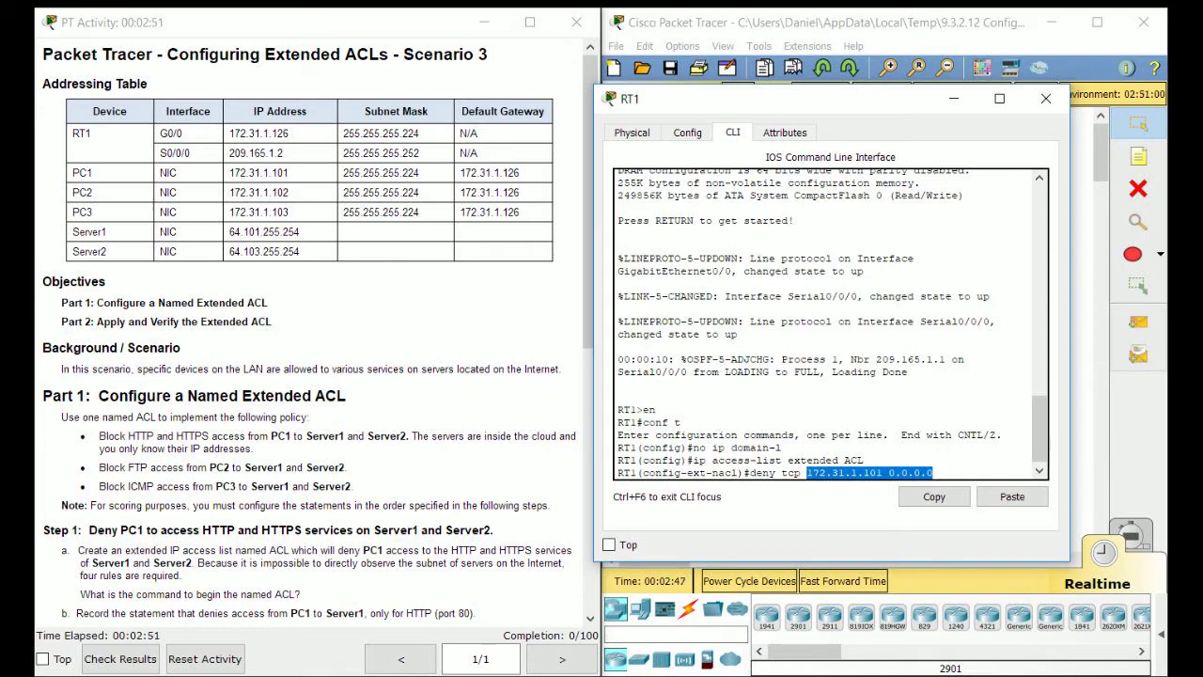
key(BackSpace)
key(BackSpace)
key(BackSpace)
key(BackSpace)
key(BackSpace)
key(BackSpace)
key(BackSpace)
key(BackSpace)
key(BackSpace)
key(BackSpace)
key(BackSpace)
key(BackSpace)
key(BackSpace)
key(BackSpace)
key(BackSpace)
key(BackSpace)
key(BackSpace)
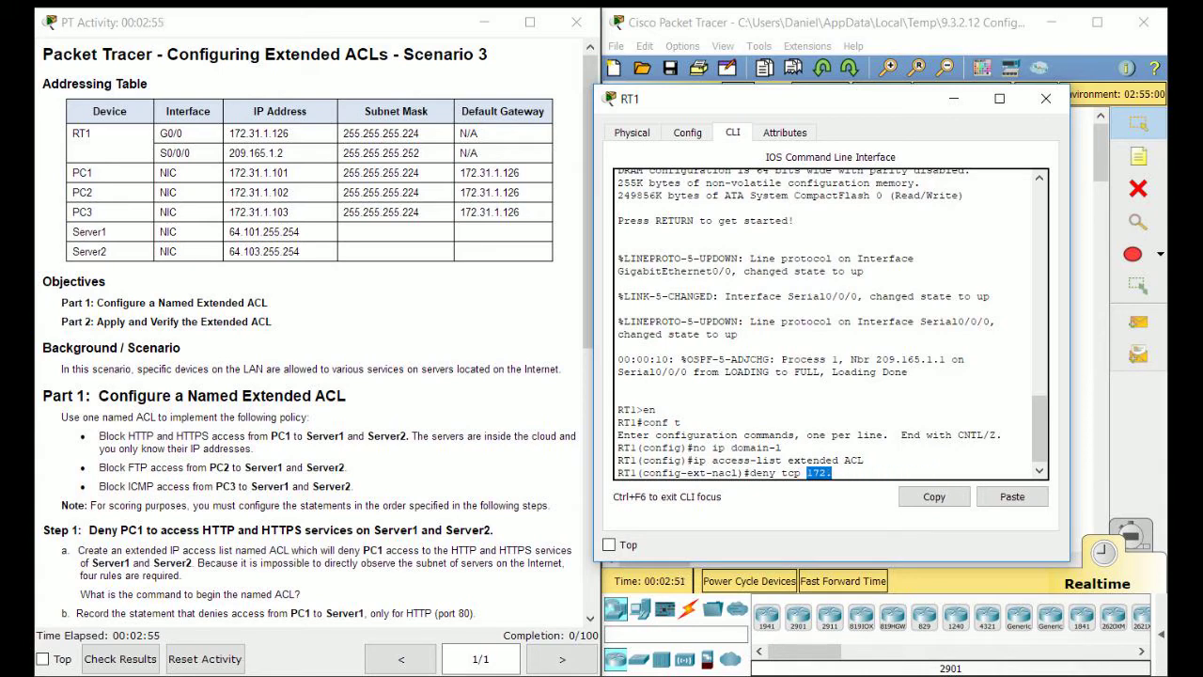
key(BackSpace)
key(BackSpace)
key(BackSpace)
text(host 172.31.1.101)
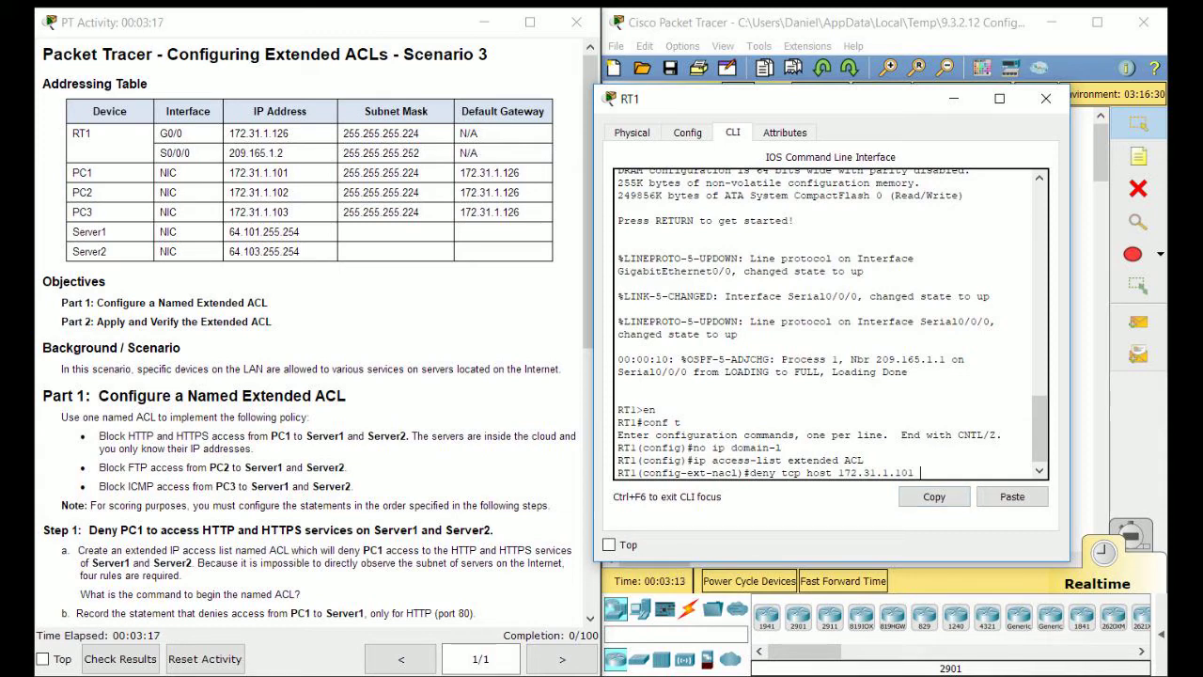
Add destination host 64.101.255.254 with eq 80 to the deny line.
drag(916, 473, 863, 472)
click(864, 461)
text(host 64.101.255.254 eq)
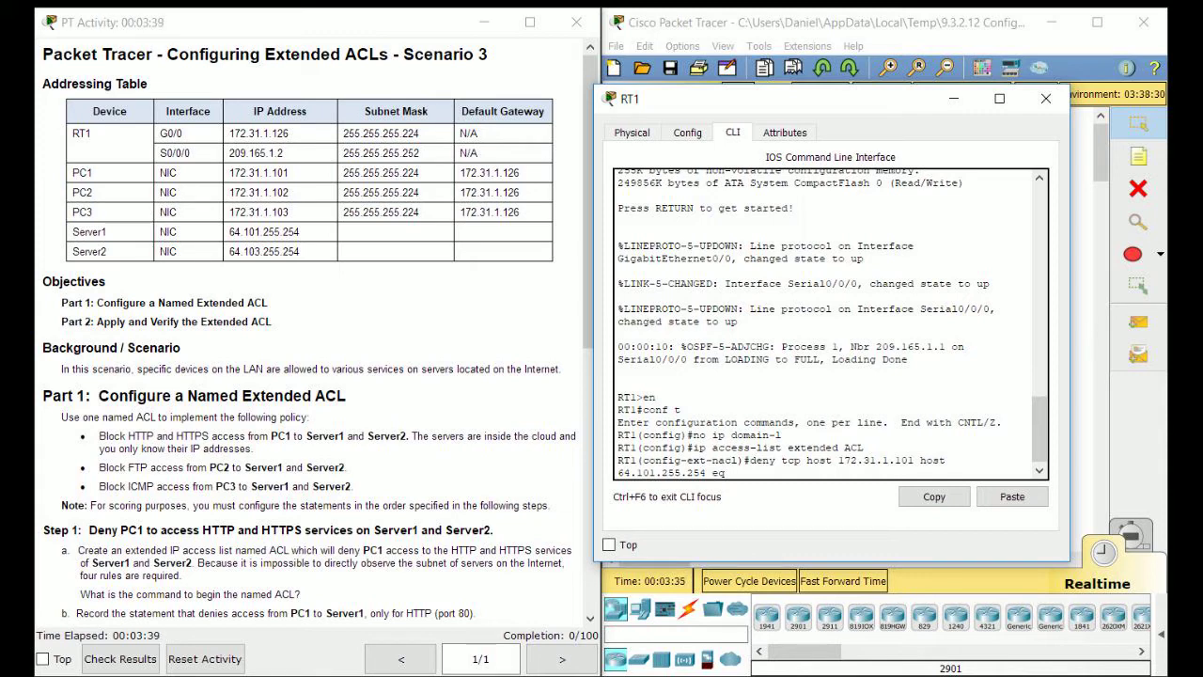
text(80)
text(www)
Enter the www and 443 deny statements from 172.31.1.101 to 64.101.255.254.
key(Return)
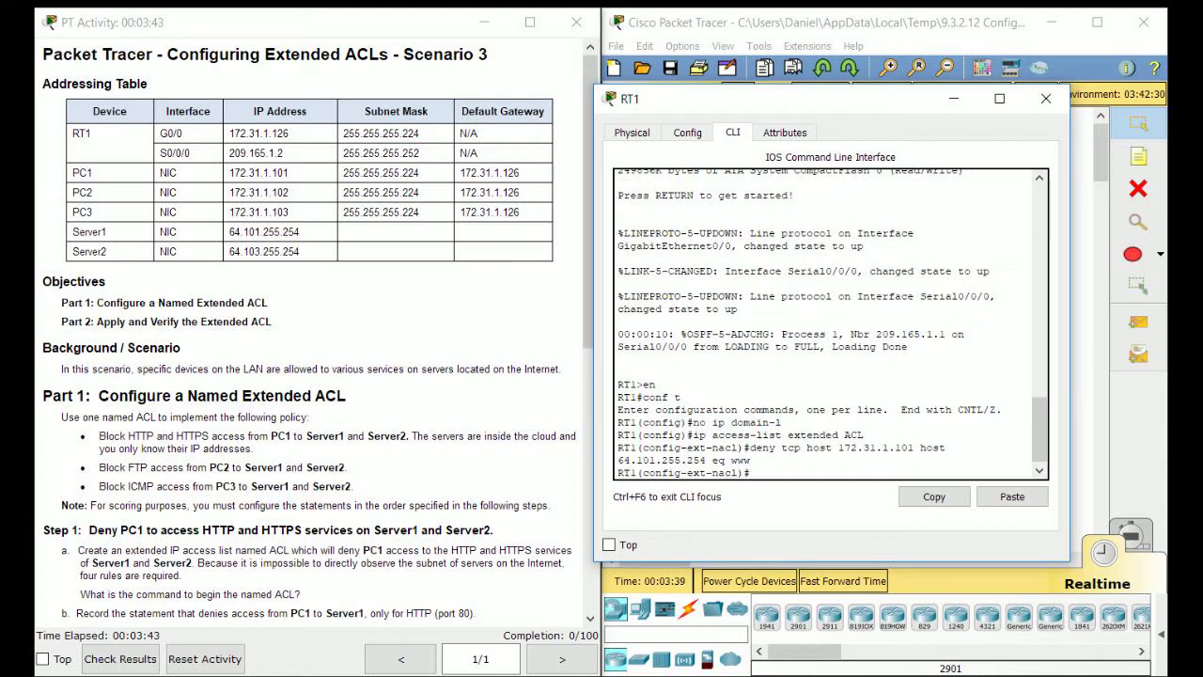
key(Up)
key(BackSpace)
key(BackSpace)
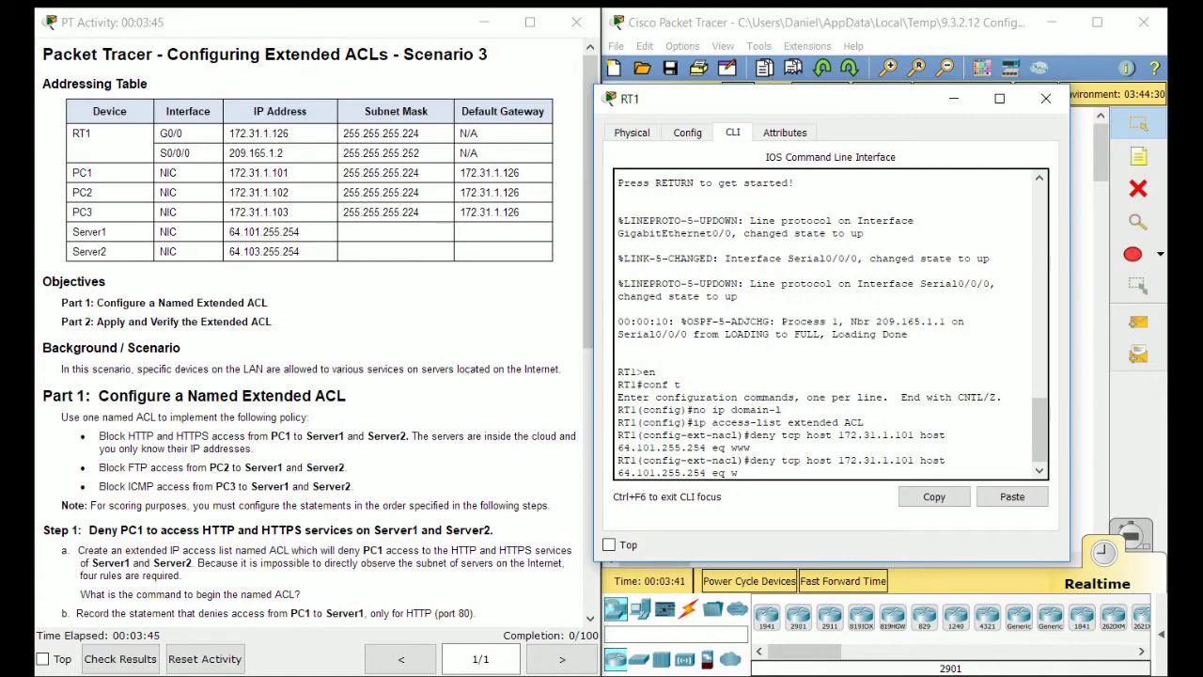
scroll(301, 329, down, 4)
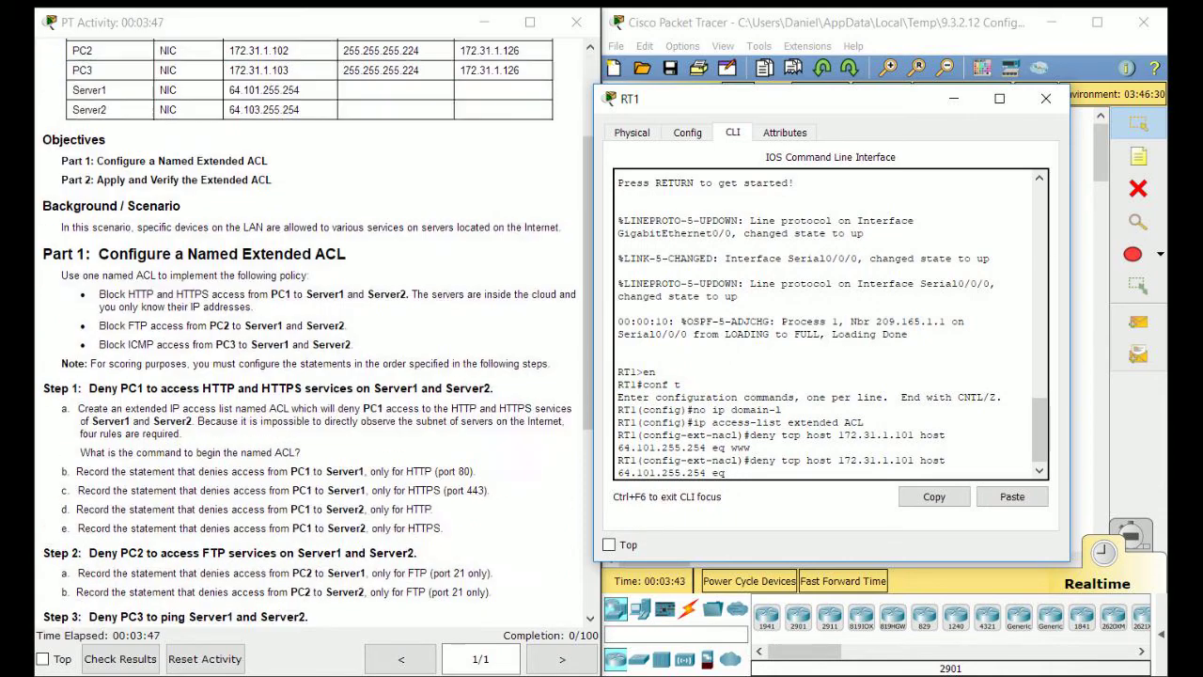
text(?)
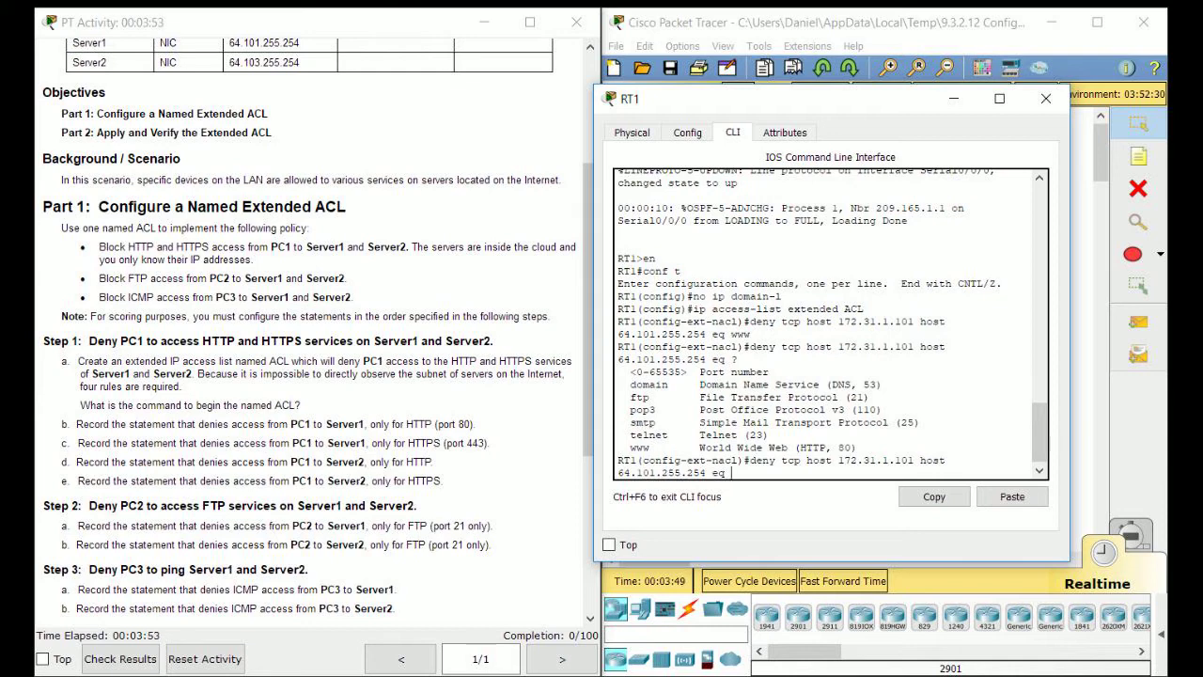
text( 443)
key(Return)
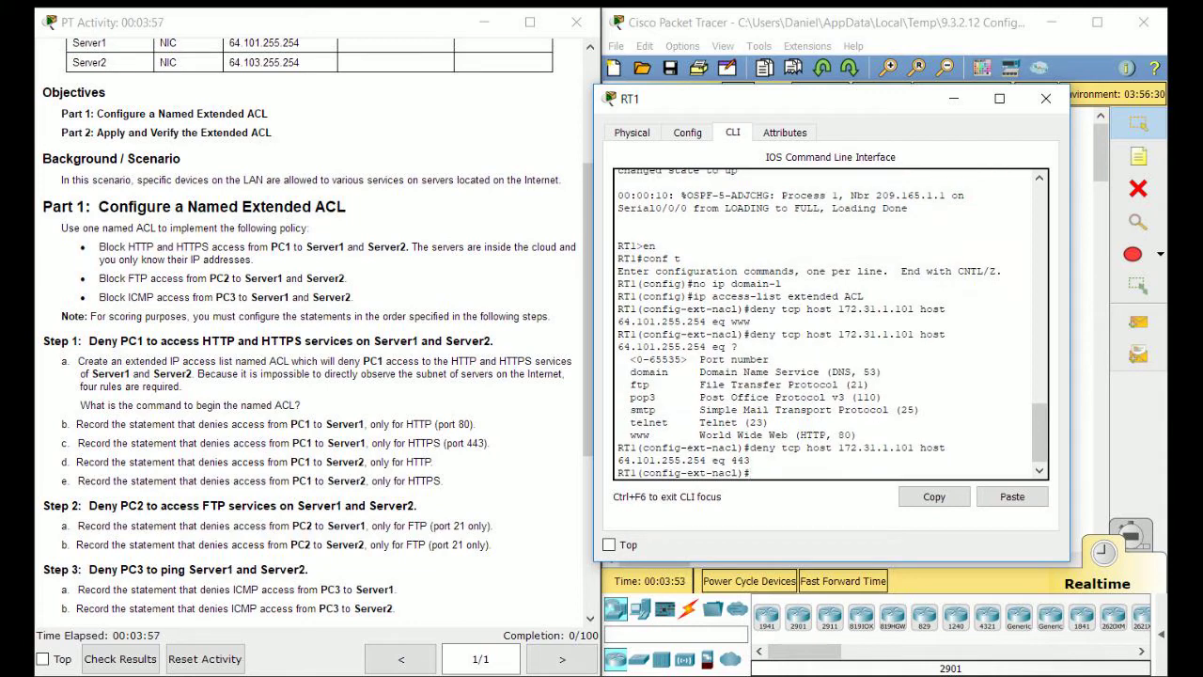
Add the www deny from 172.31.1.101 to 64.103.255.254 by editing a recalled line.
scroll(317, 331, down, 1)
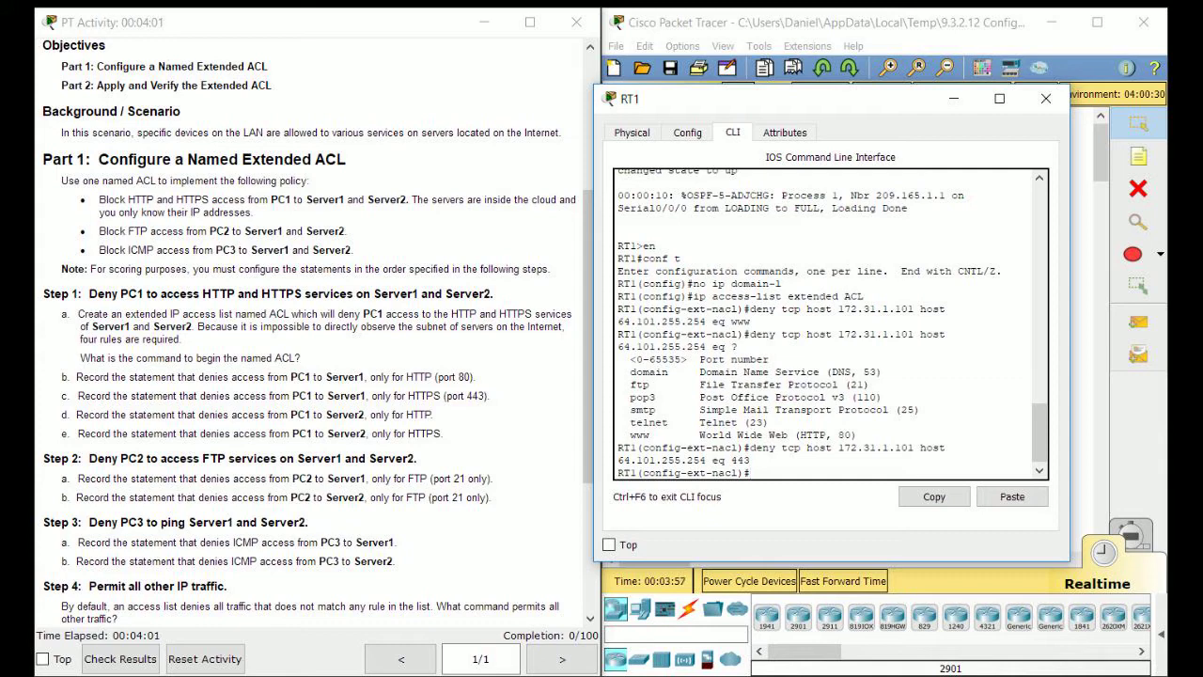
key(Up)
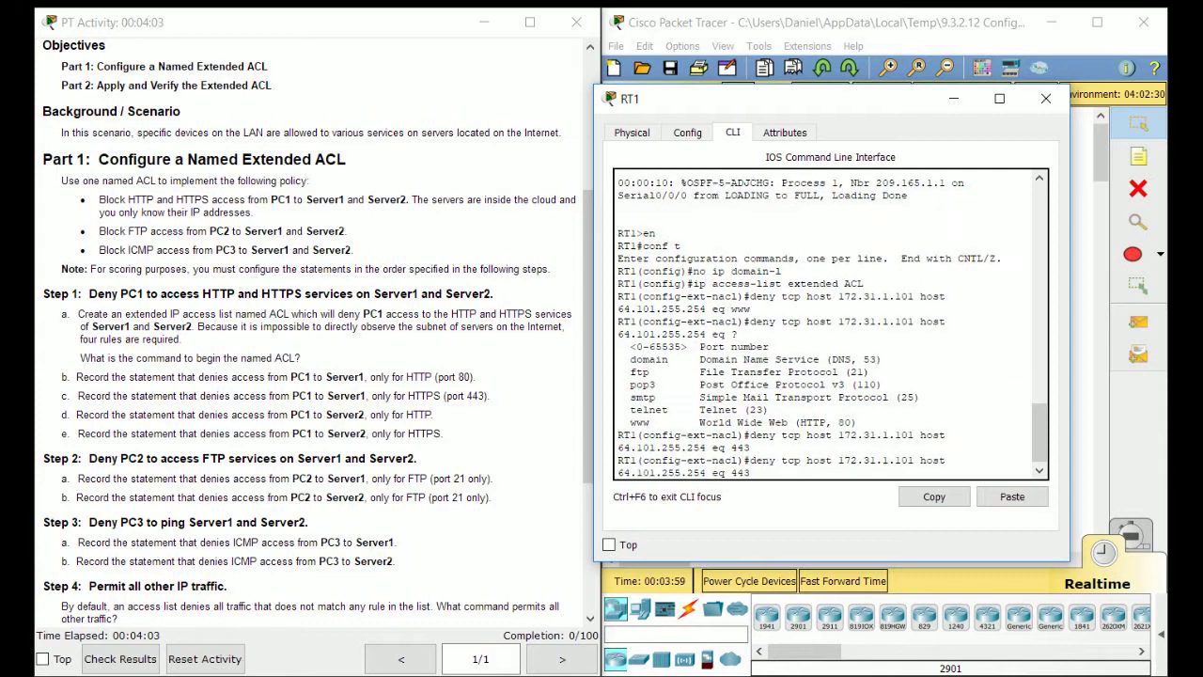
key(Up)
key(Left)
key(Left)
key(Left)
key(Left)
key(Left)
key(Left)
key(Left)
key(Left)
key(Left)
key(Left)
scroll(320, 338, up, 3)
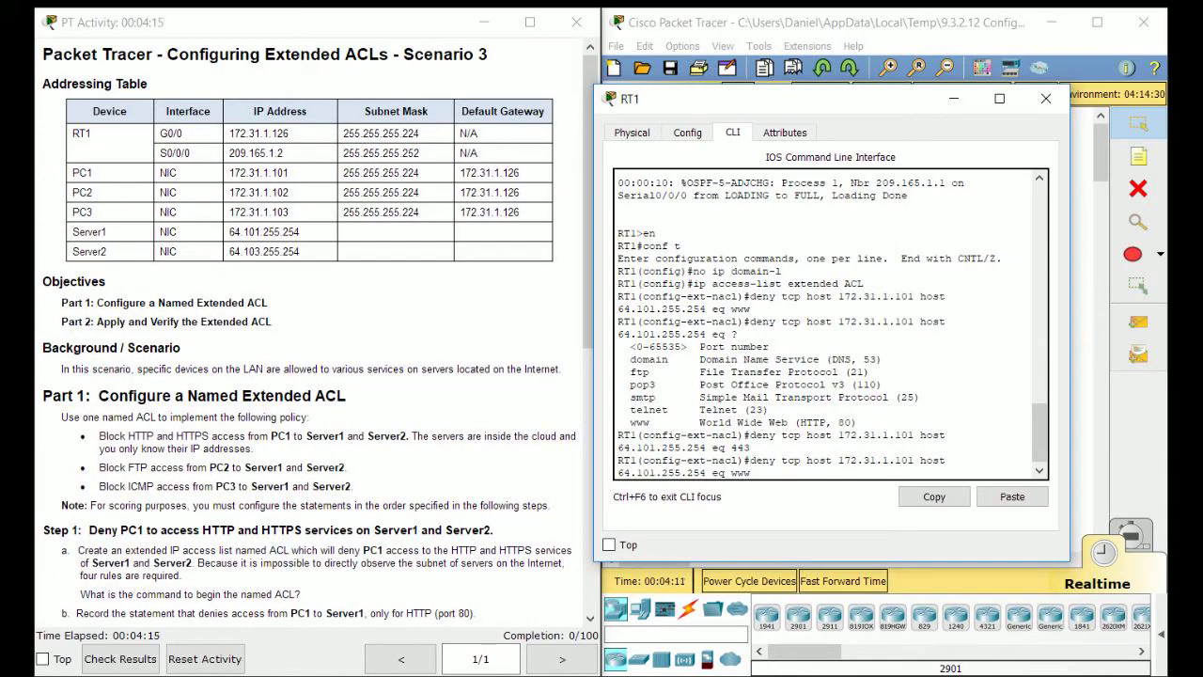
scroll(319, 338, down, 3)
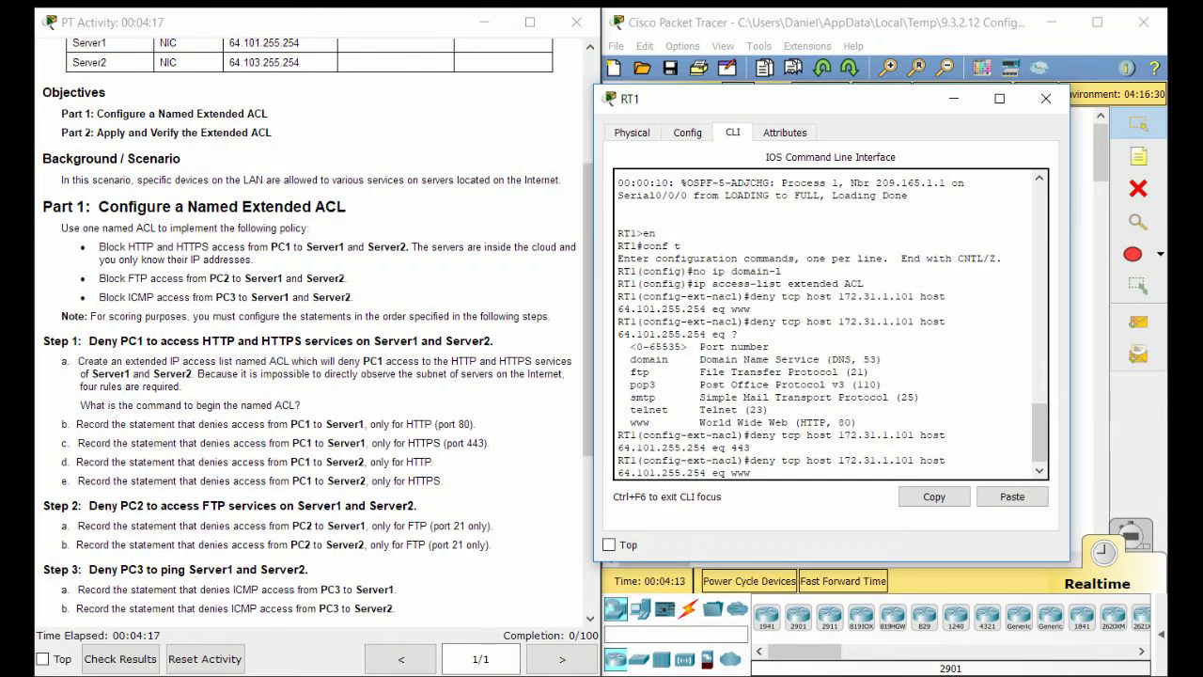
key(BackSpace)
text(3)
key(Return)
Add the 443 deny from 172.31.1.101 to 64.103.255.254.
key(Up)
key(Up)
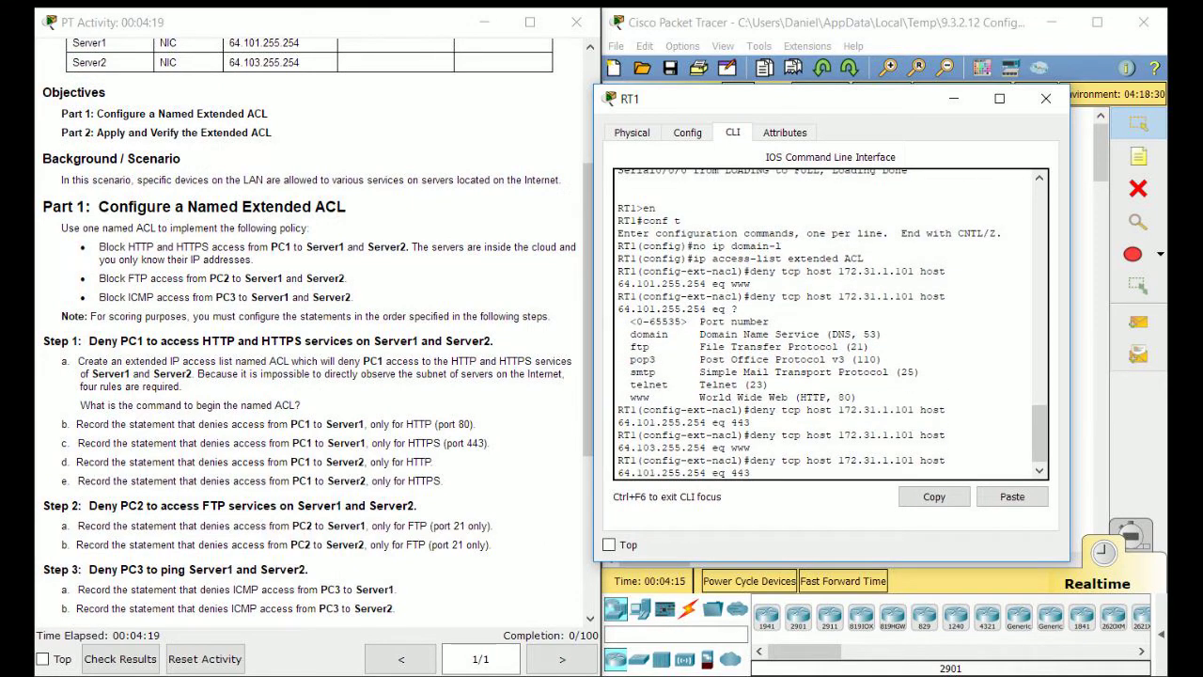
key(Left)
key(Left)
key(Left)
key(Left)
key(Left)
key(Left)
key(Left)
key(Left)
key(Left)
key(Left)
key(Left)
key(Left)
key(BackSpace)
text(3)
key(Return)
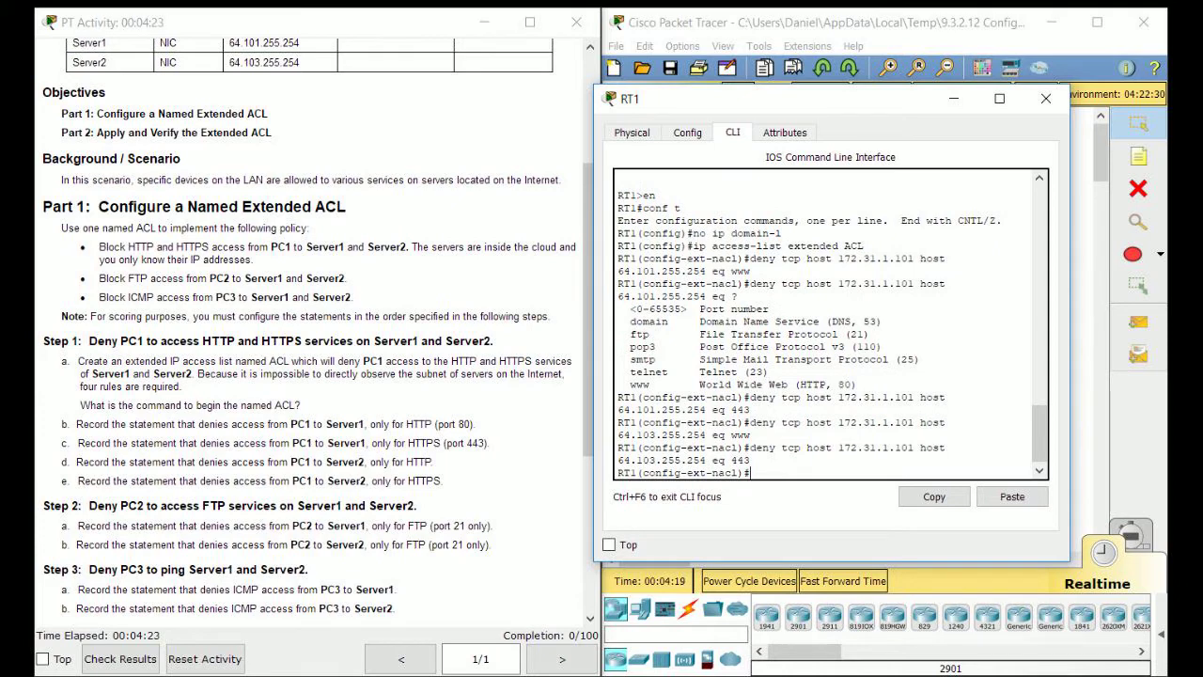
Deny FTP from host 172.31.1.102 to host 64.101.255.254.
scroll(315, 329, down, 1)
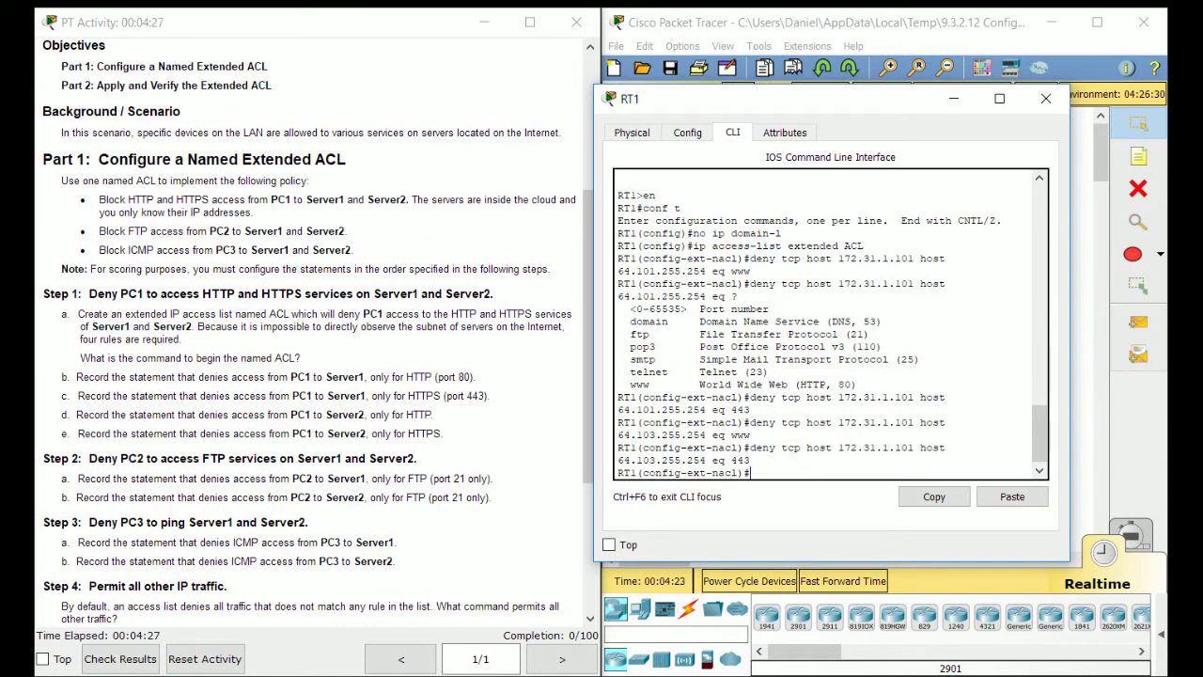
scroll(317, 331, down, 1)
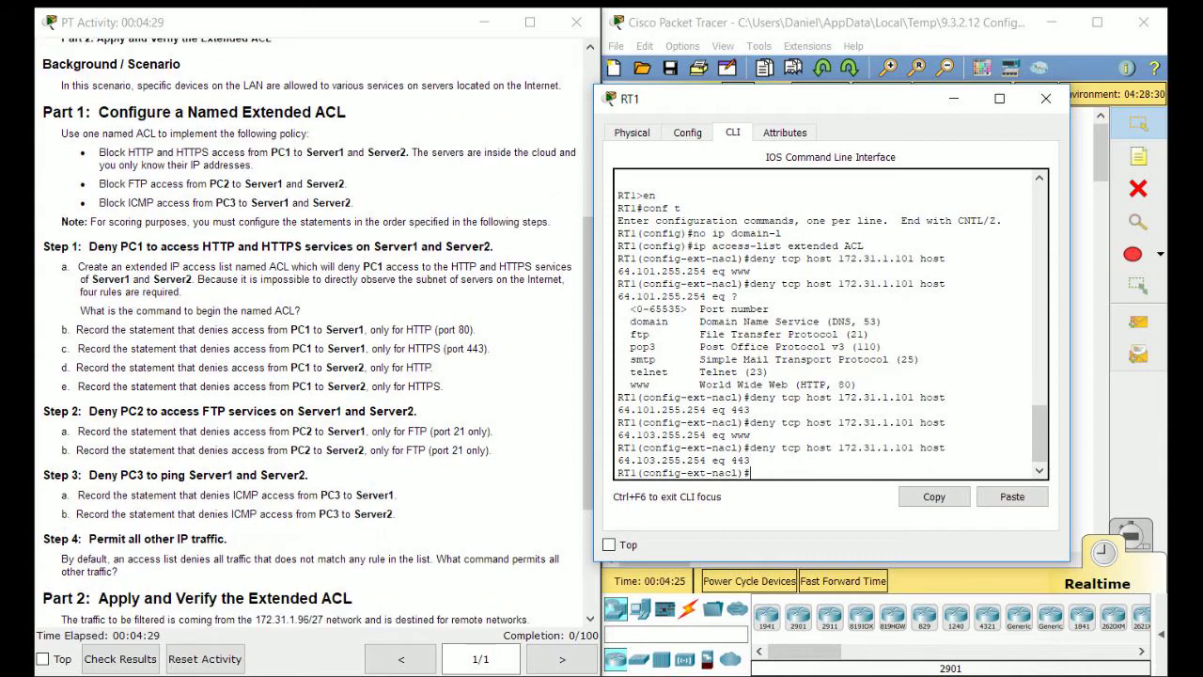
scroll(319, 329, down, 3)
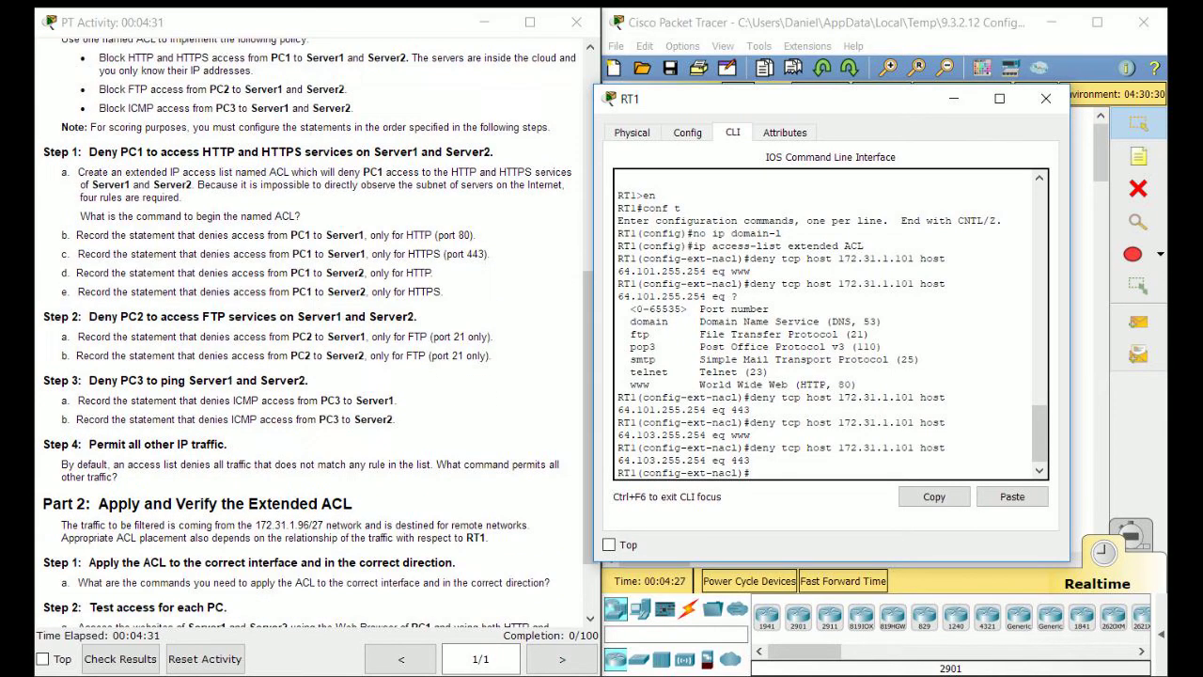
scroll(319, 329, down, 1)
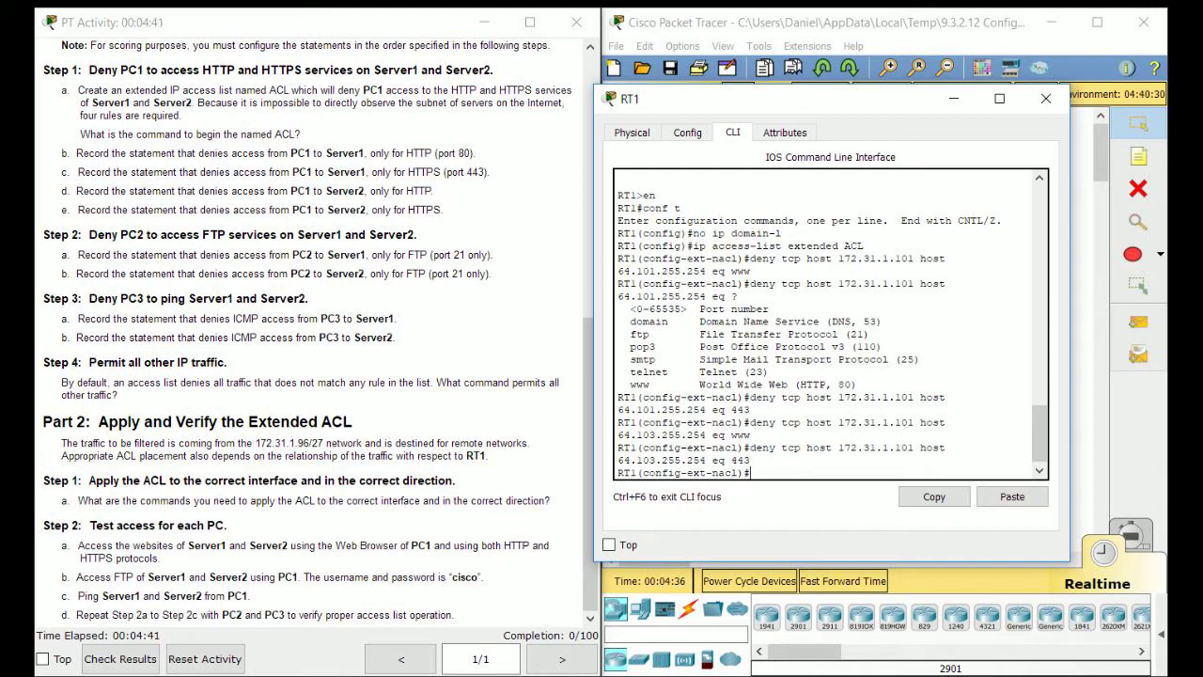
text(deny tcp host)
scroll(310, 329, up, 10)
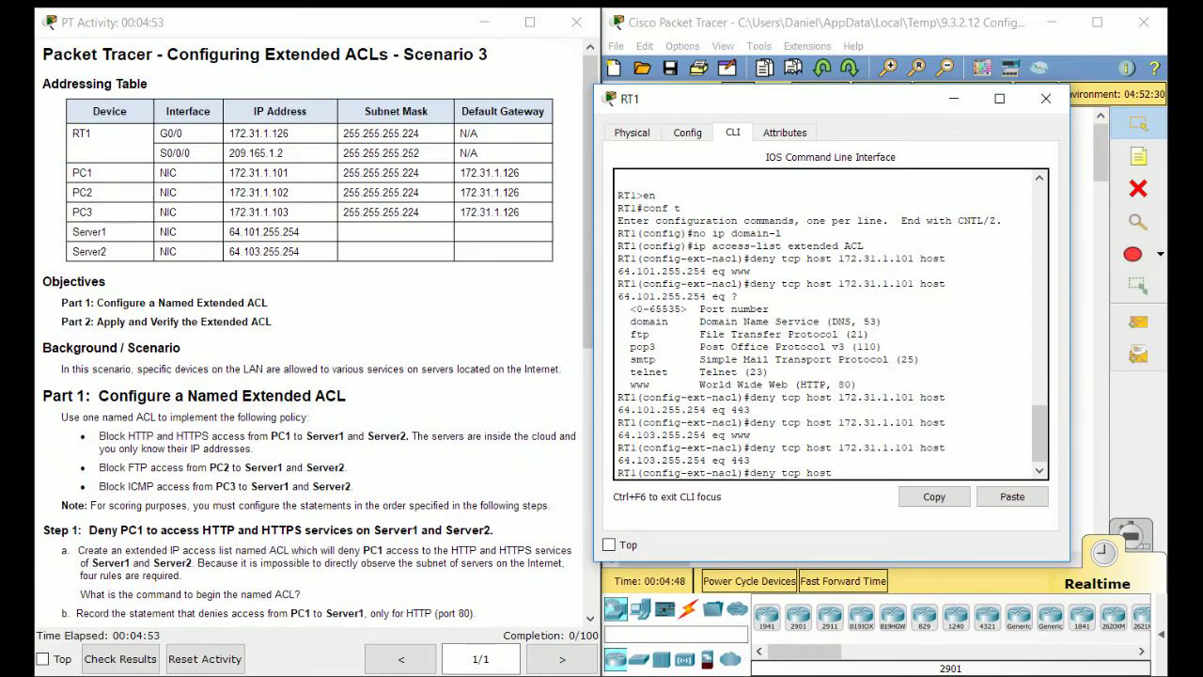
text(172.31.1.102)
scroll(318, 332, down, 3)
scroll(318, 332, up, 2)
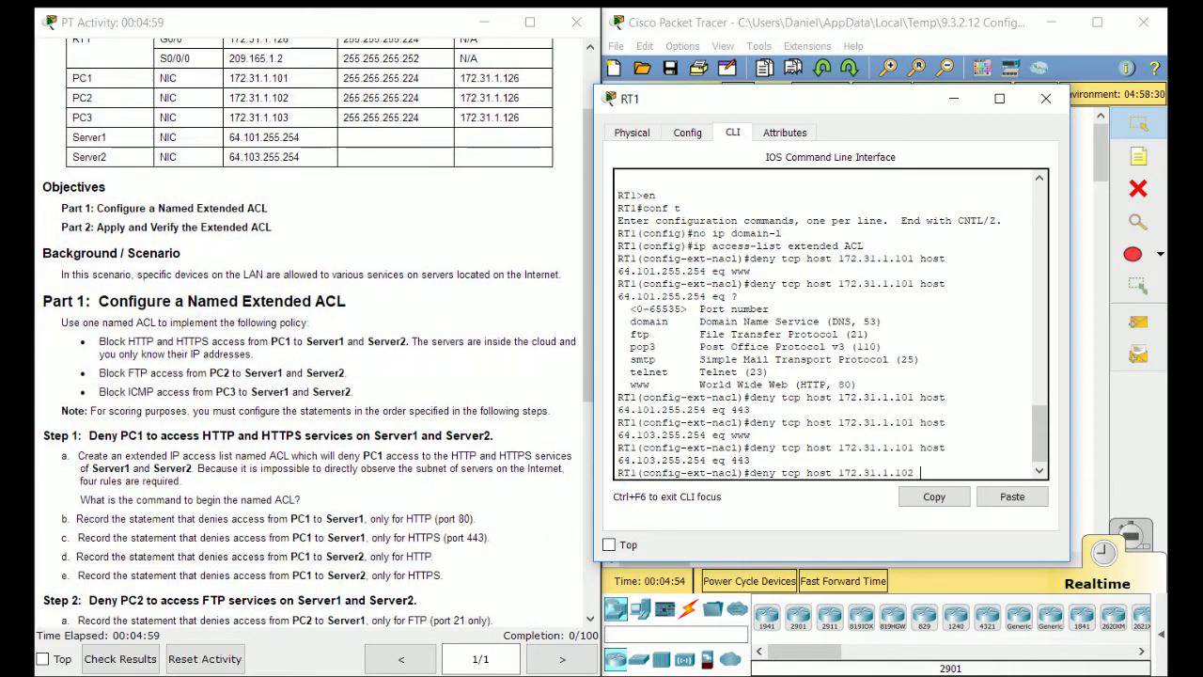
text(host)
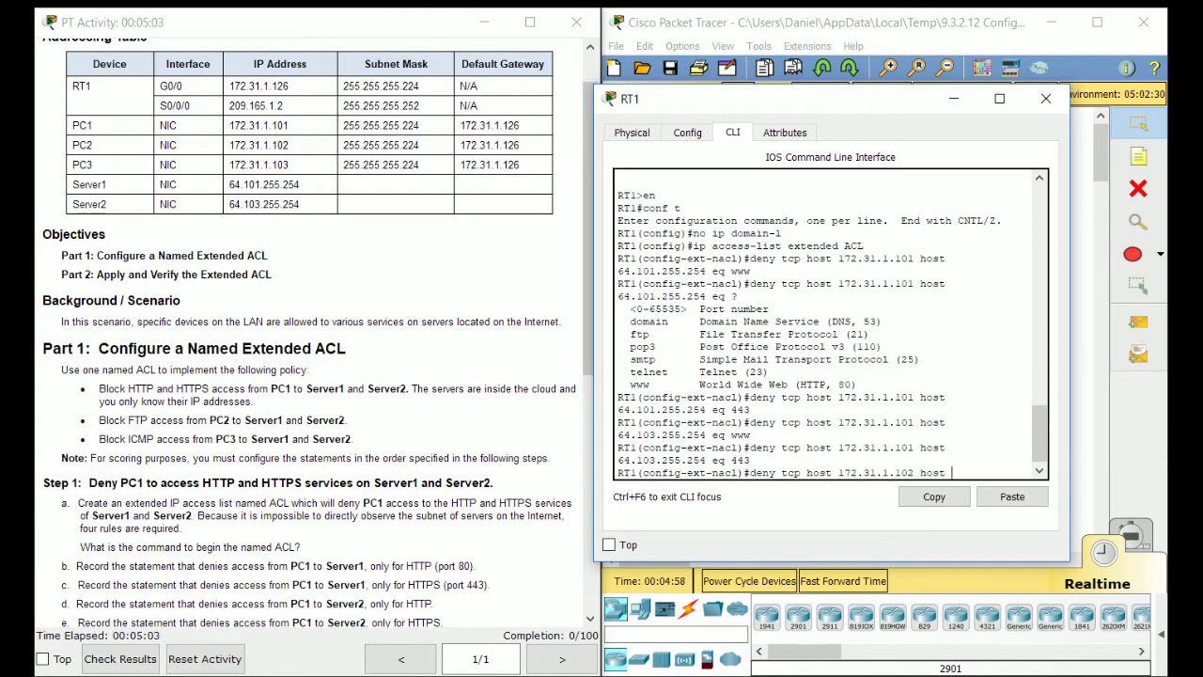
text( 64.101.255.254 eq ftp)
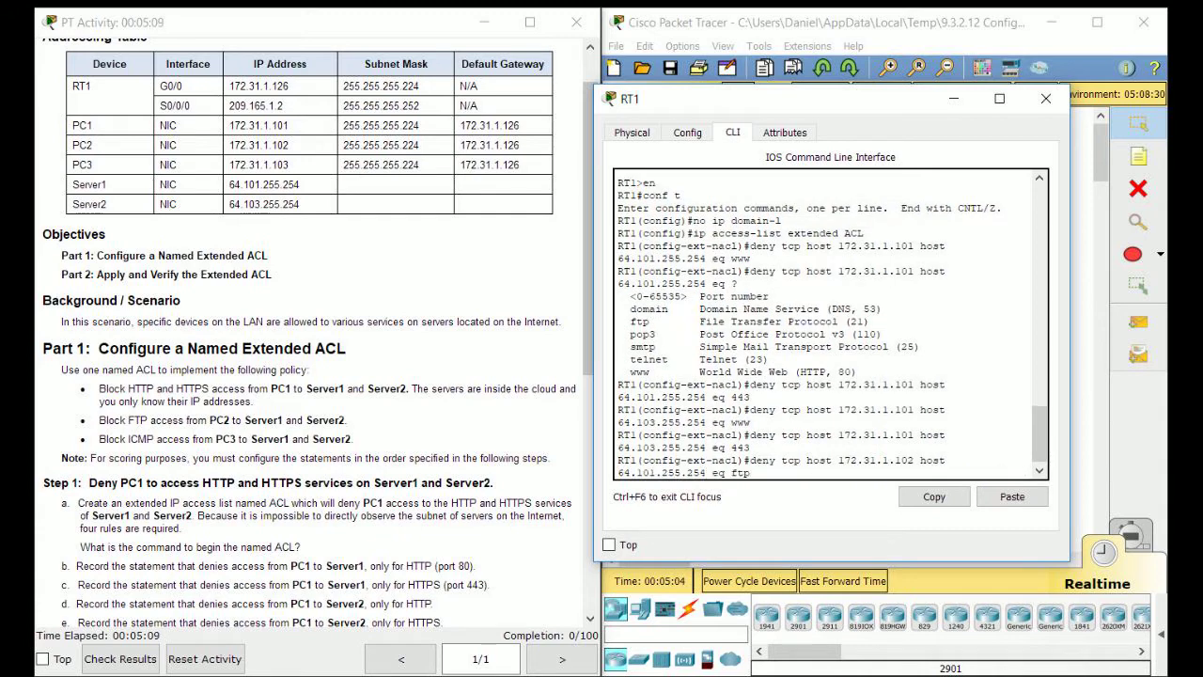
key(Return)
Add the same FTP deny for destination 64.103.255.254.
scroll(310, 329, down, 1)
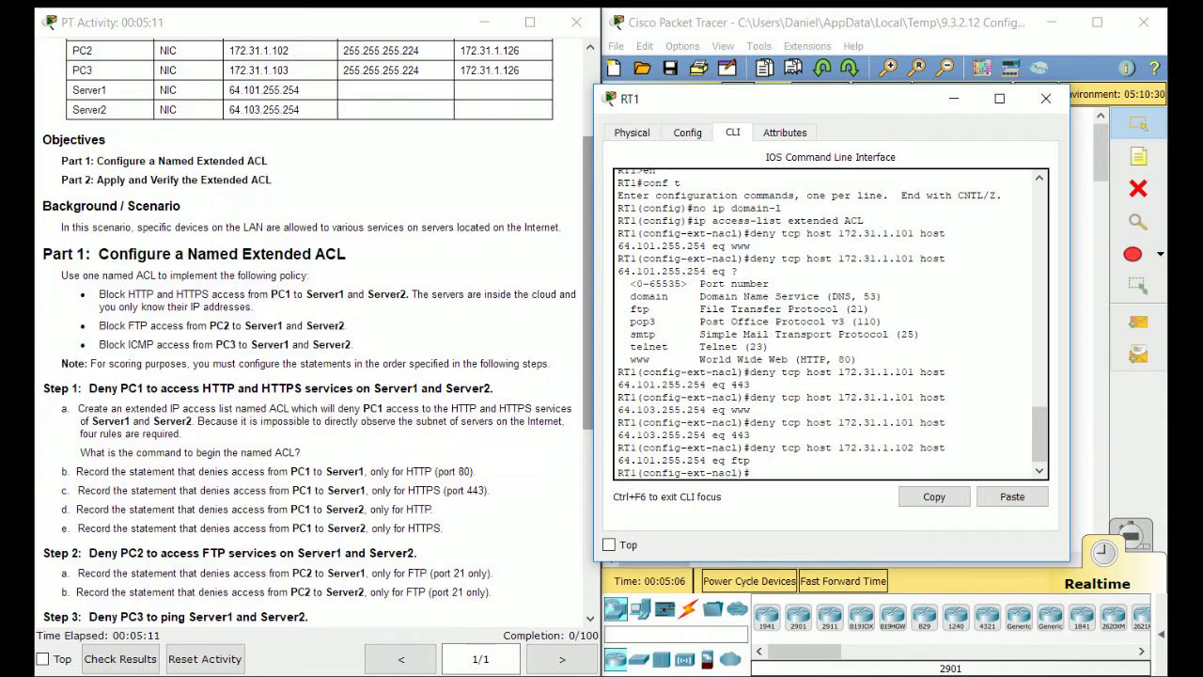
scroll(310, 329, down, 2)
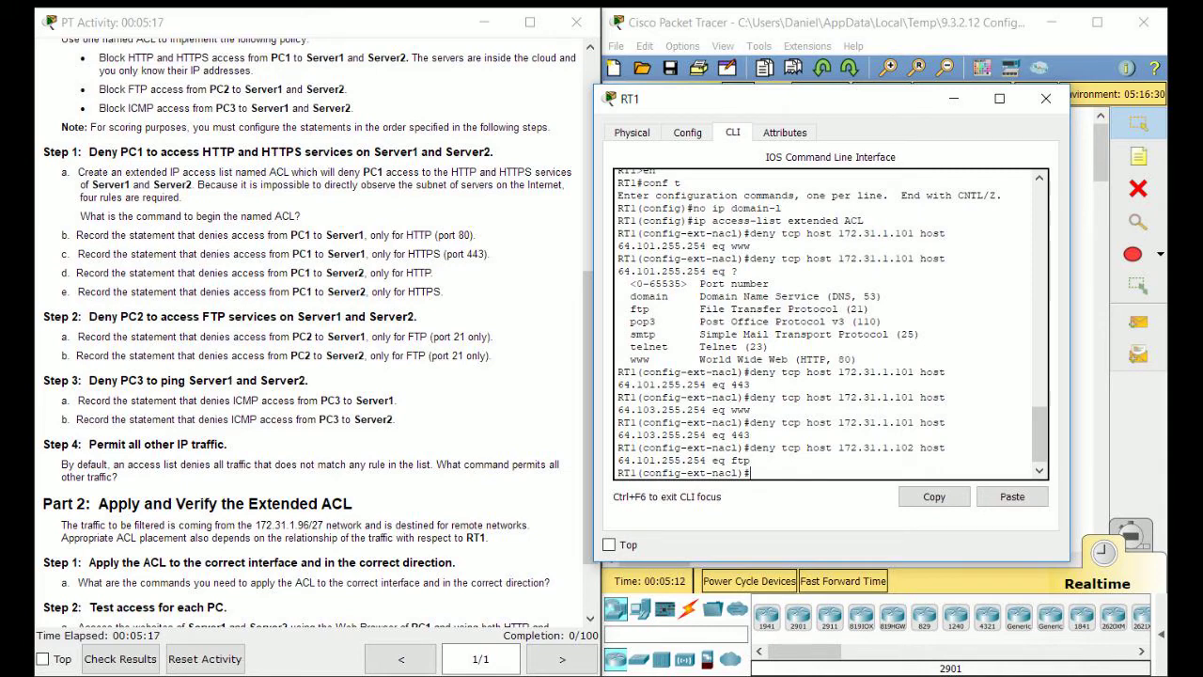
key(Up)
key(Left)
key(Left)
key(Left)
key(Left)
key(Left)
key(Left)
key(Left)
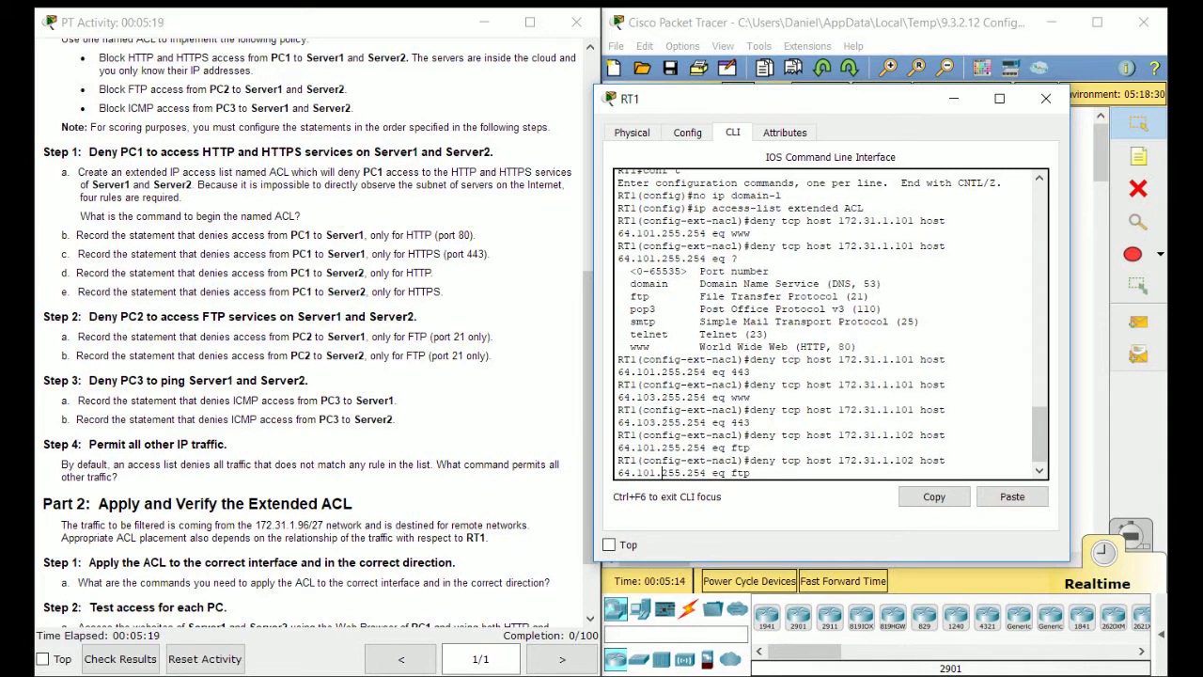
key(BackSpace)
text(3)
key(Return)
Review the two new FTP deny statements in the CLI output.
scroll(310, 329, up, 5)
scroll(319, 329, up, 3)
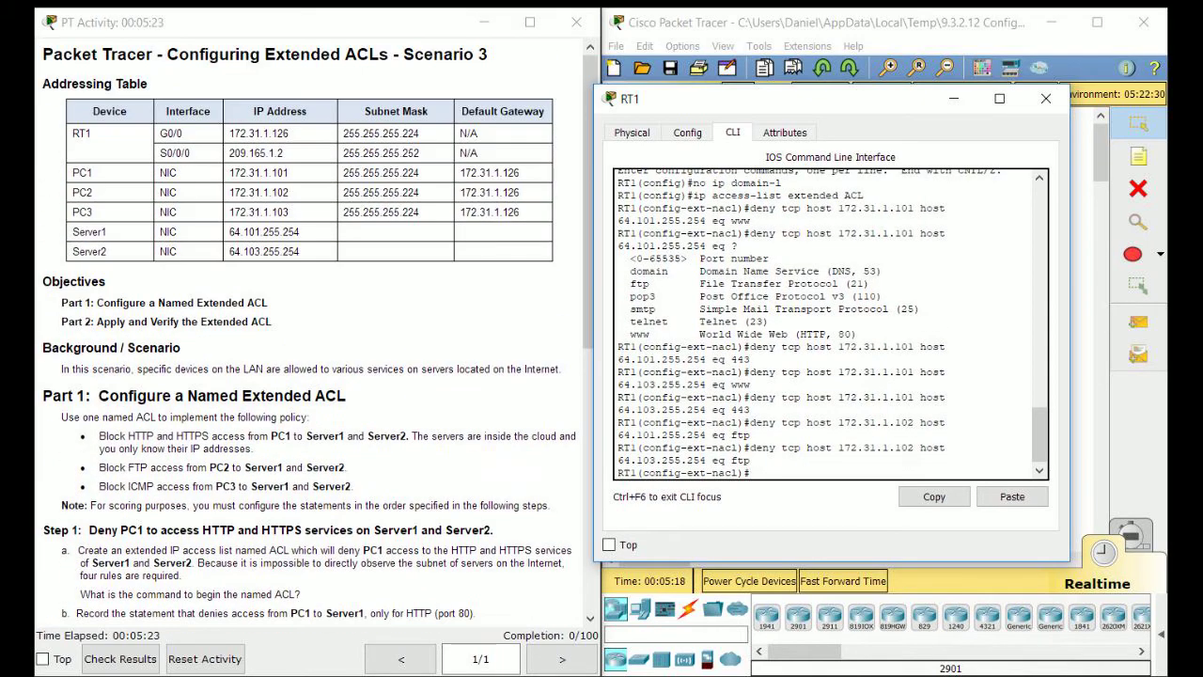
scroll(310, 329, down, 5)
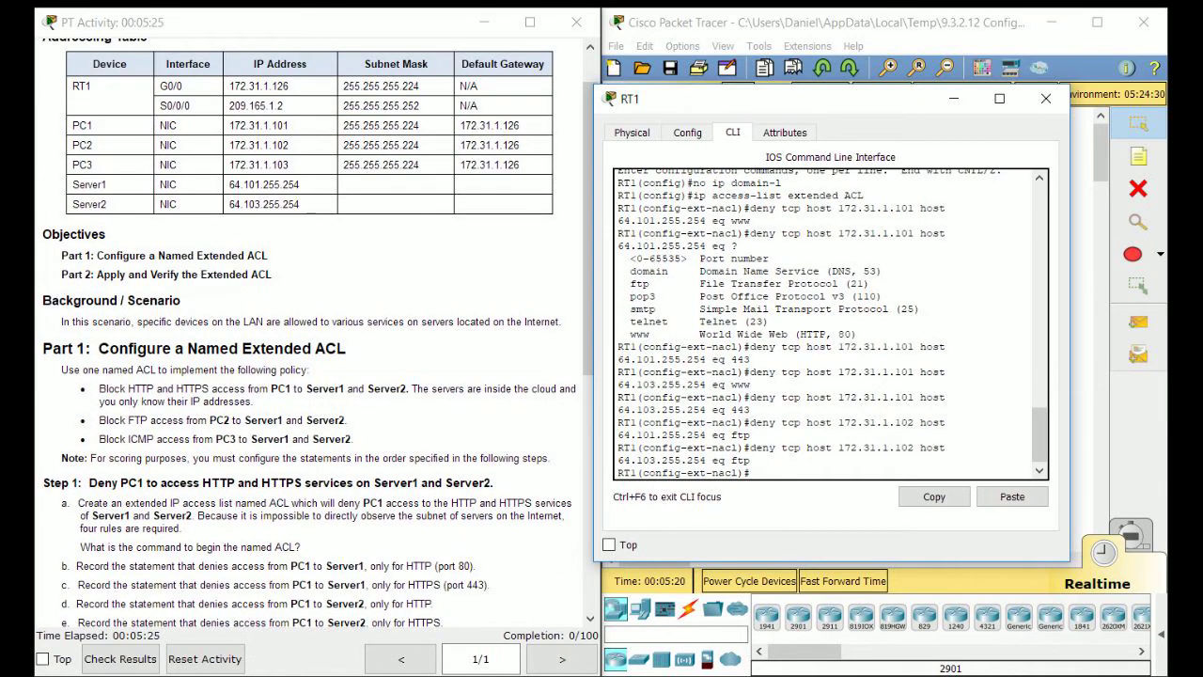
scroll(310, 328, down, 1)
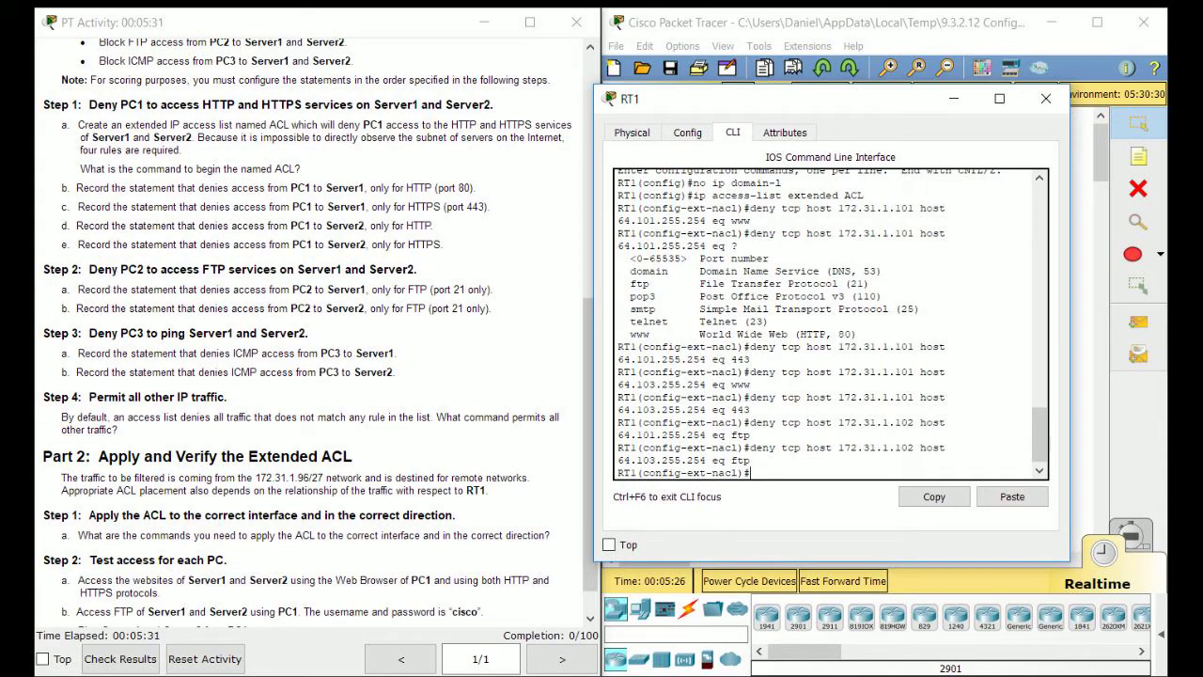
drag(754, 461, 643, 422)
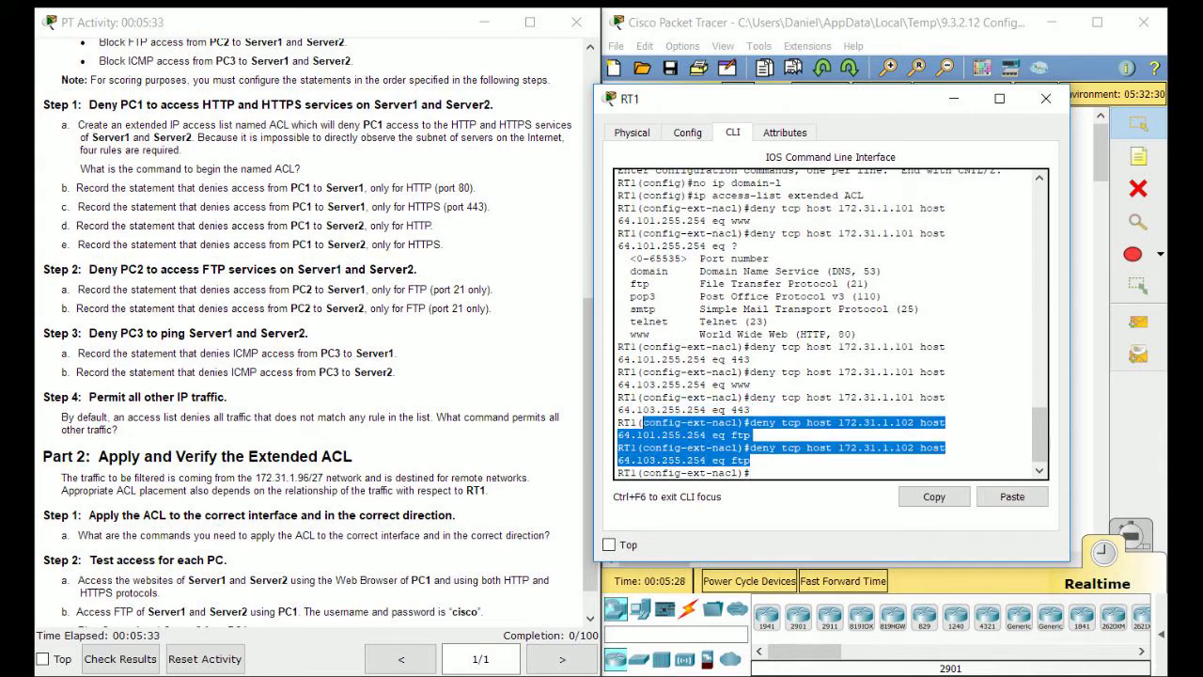
click(643, 422)
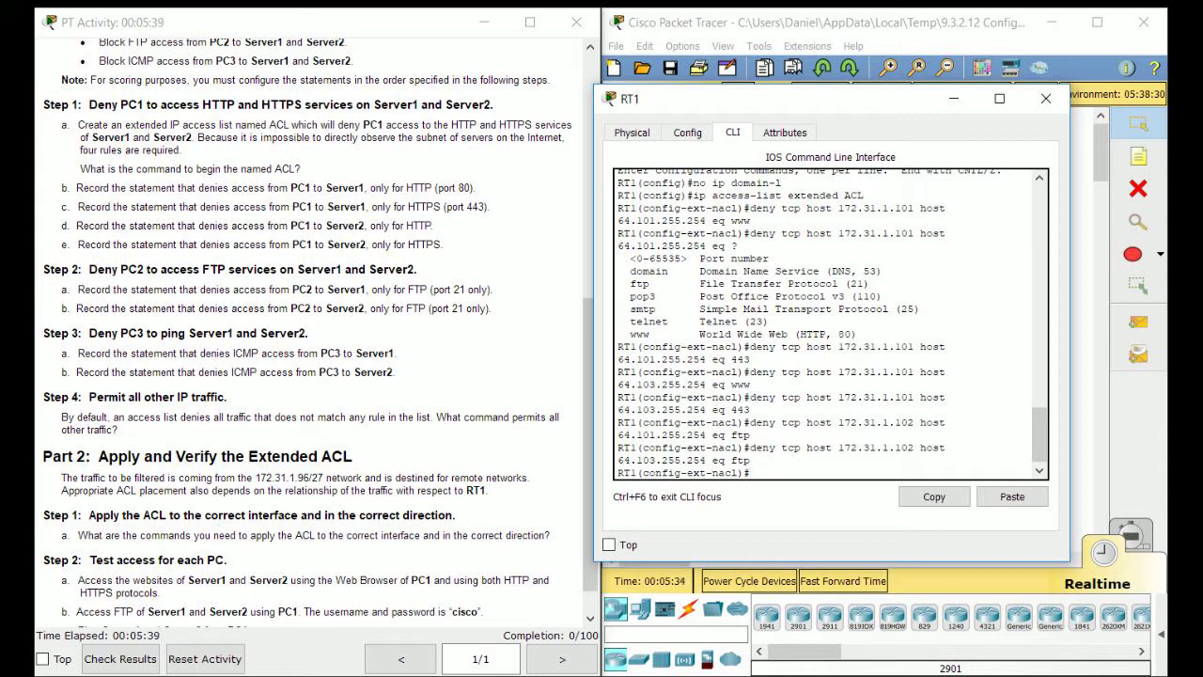
scroll(319, 329, up, 1)
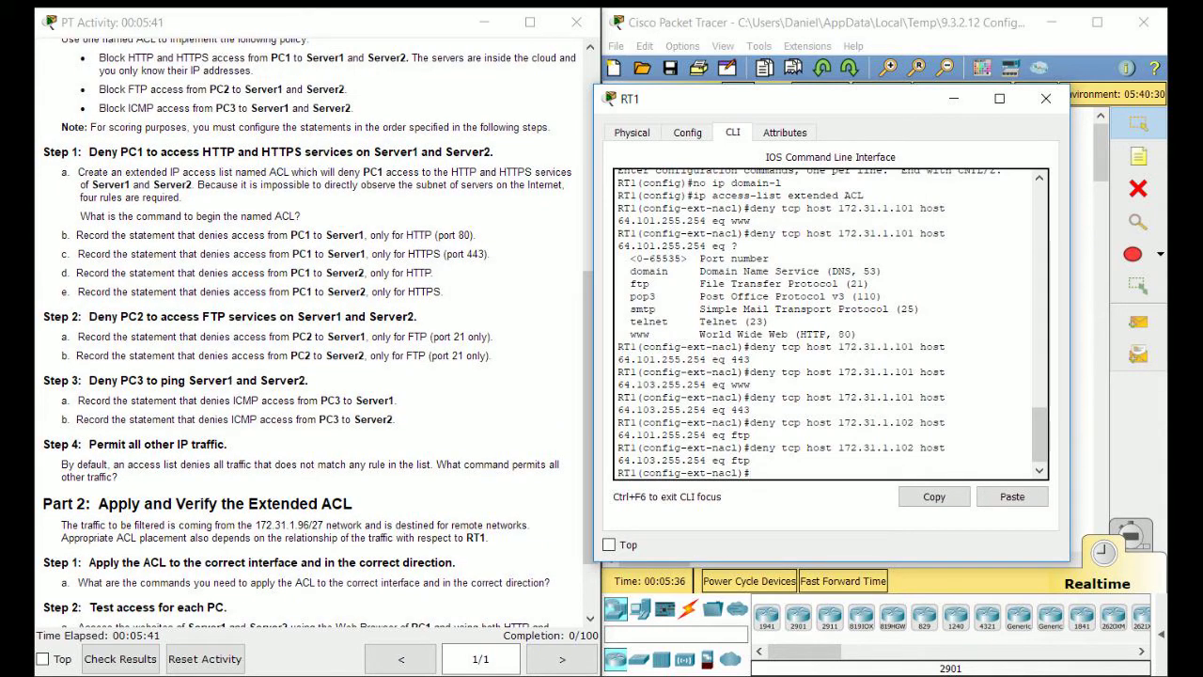
Add an ICMP deny rule from host 172.31.1.102 toward Server1.
text(deny icmp)
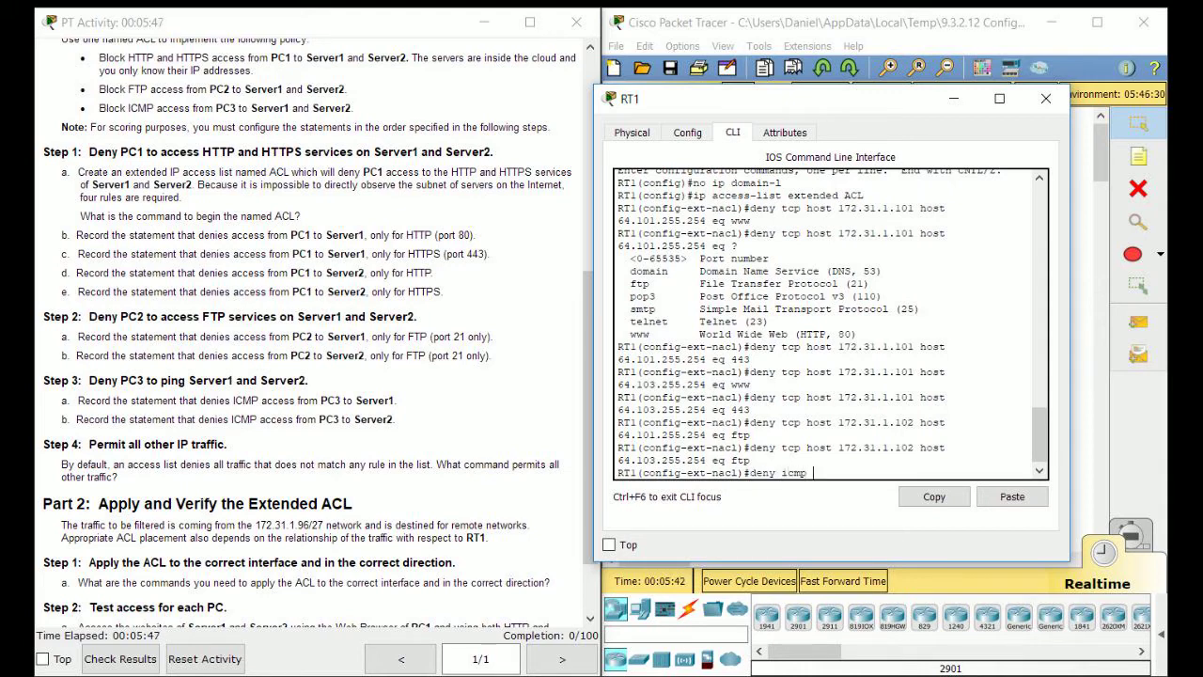
text( host)
text(172.31.1.102 )
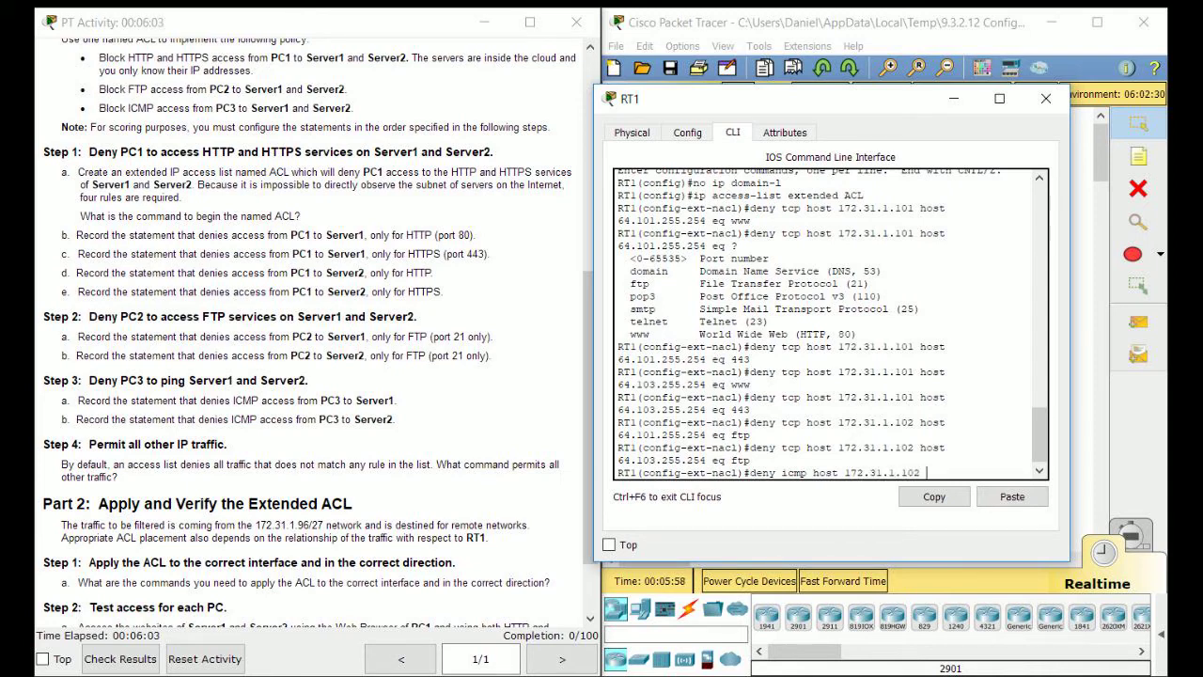
text(host)
text(64.101.25)
text(4.254)
key(Return)
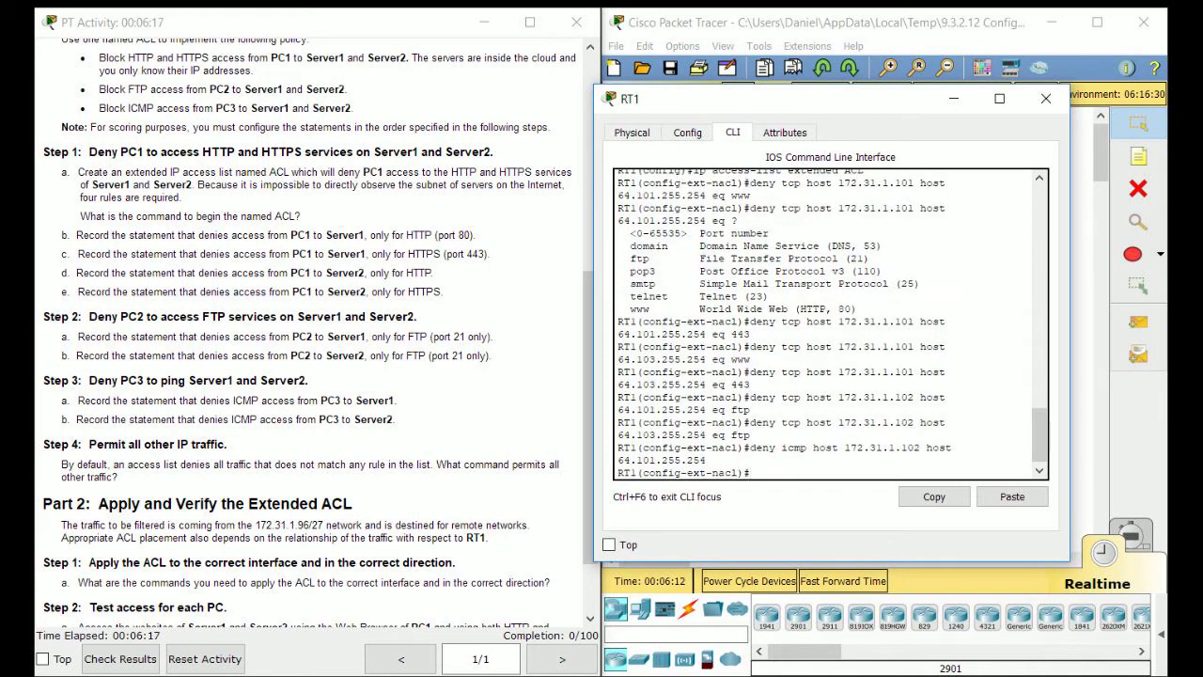
Remove the mistaken 172.31.1.102 ICMP rule with a no deny command.
key(Up)
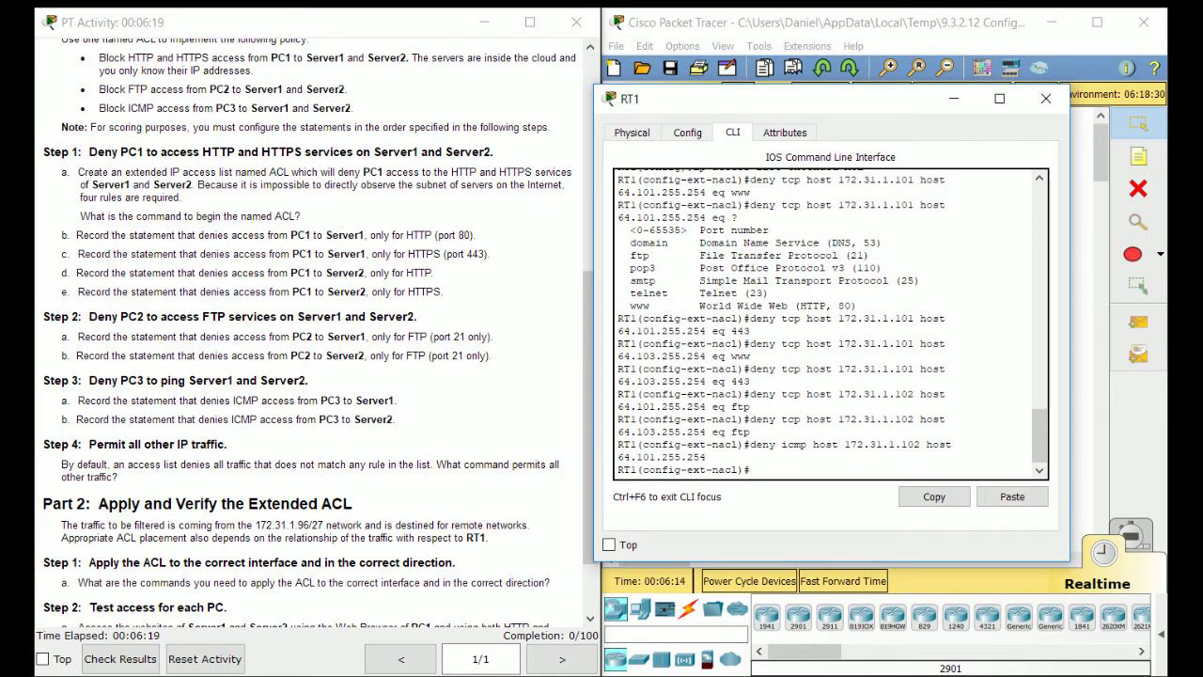
key(Left)
key(Left)
key(Left)
key(Left)
key(Left)
key(Left)
key(Left)
key(Left)
key(Left)
key(Left)
key(Left)
key(Left)
key(Left)
key(Left)
key(Left)
key(Left)
key(Left)
key(Left)
key(Left)
key(Left)
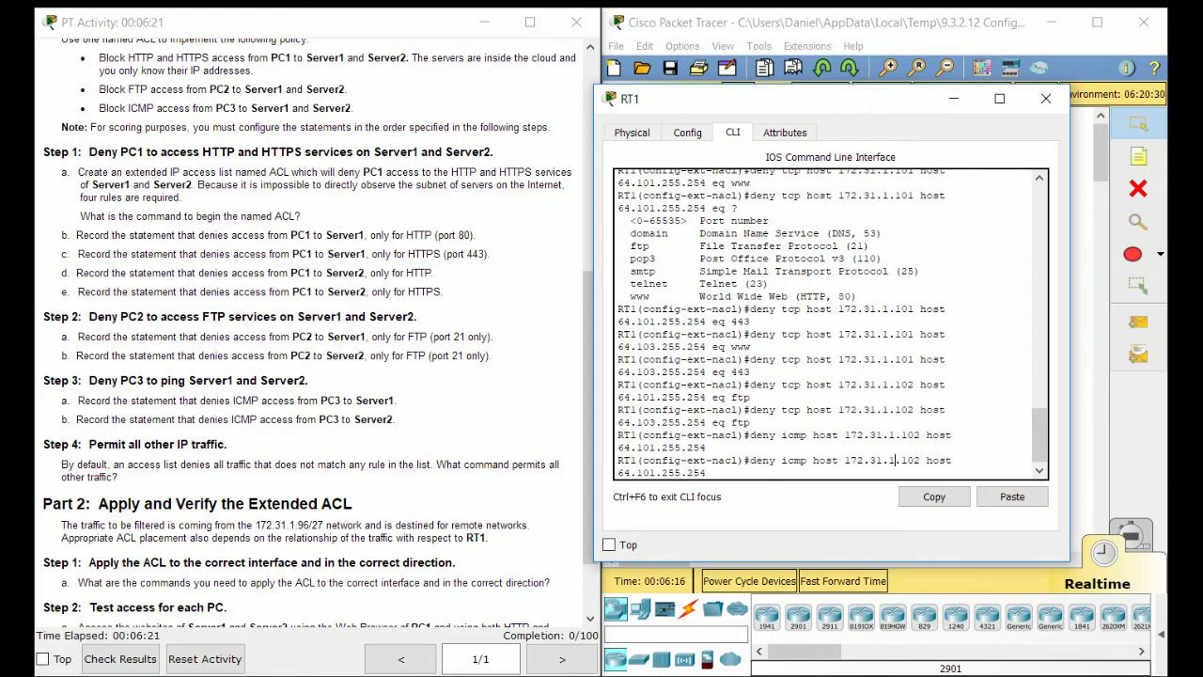
key(Left)
key(Left)
key(Left)
key(Left)
key(Left)
key(Left)
key(Left)
key(Left)
text(no)
key(Return)
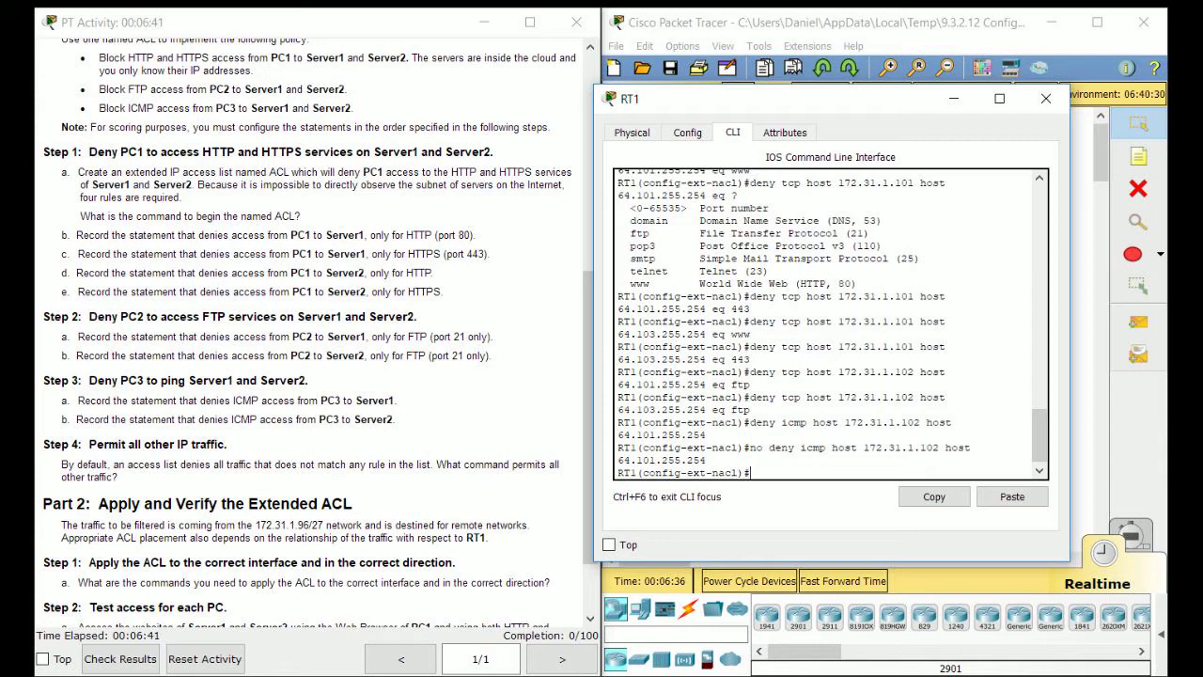
Add an ICMP deny from host 172.31.1.103 to 64.101.255.254.
key(Up)
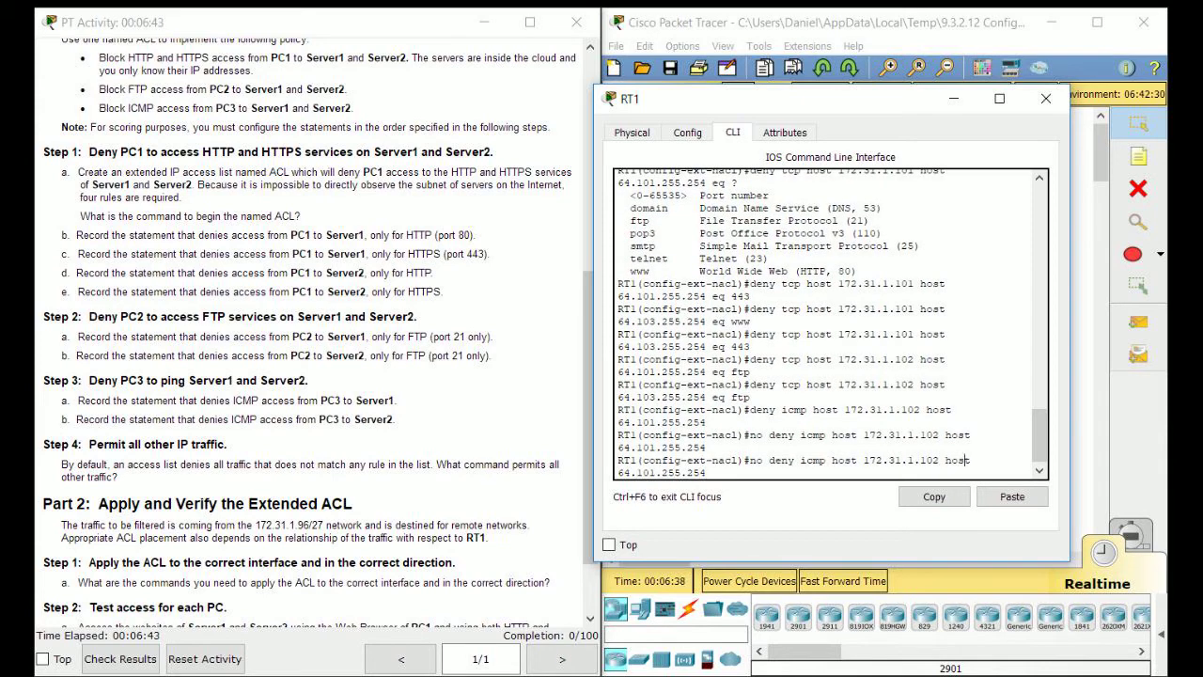
key(Left)
key(Left)
key(Left)
key(Left)
key(BackSpace)
text(3)
key(Return)
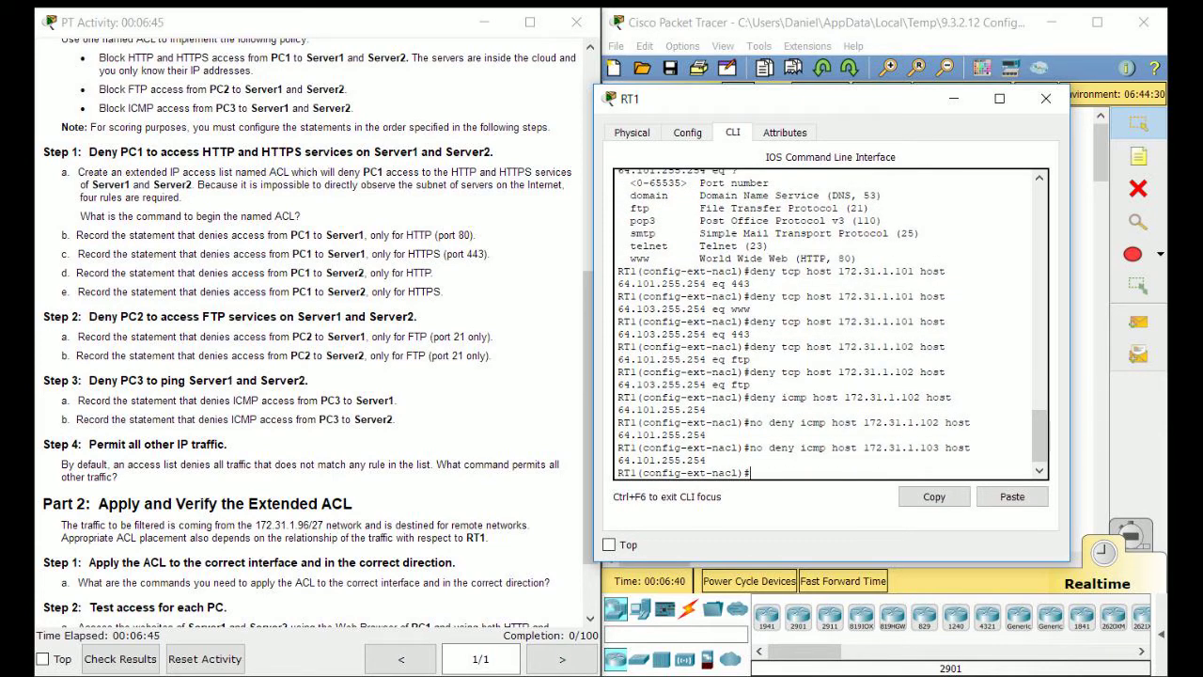
key(Up)
key(Up)
key(Up)
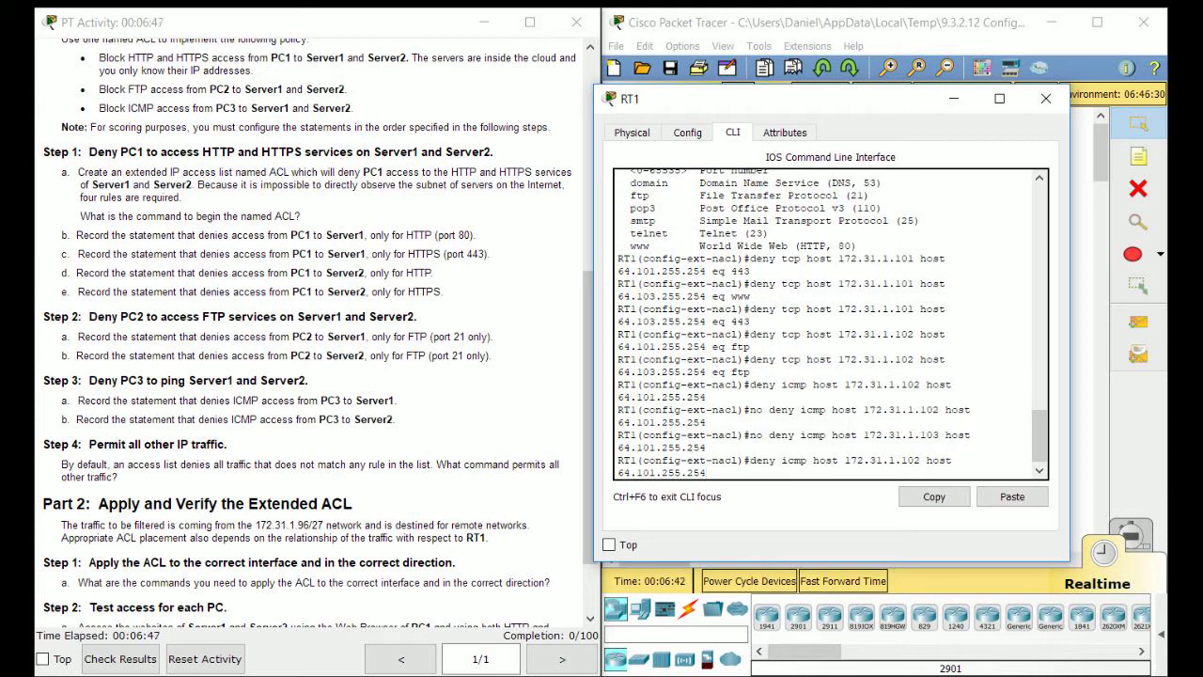
key(Left)
key(Left)
key(Left)
key(Left)
key(Left)
key(Left)
key(Left)
key(Left)
key(Left)
key(Left)
key(Left)
key(Left)
key(Left)
key(Left)
key(Left)
key(Left)
key(Left)
key(Left)
key(Left)
key(Left)
key(BackSpace)
text(3)
key(Return)
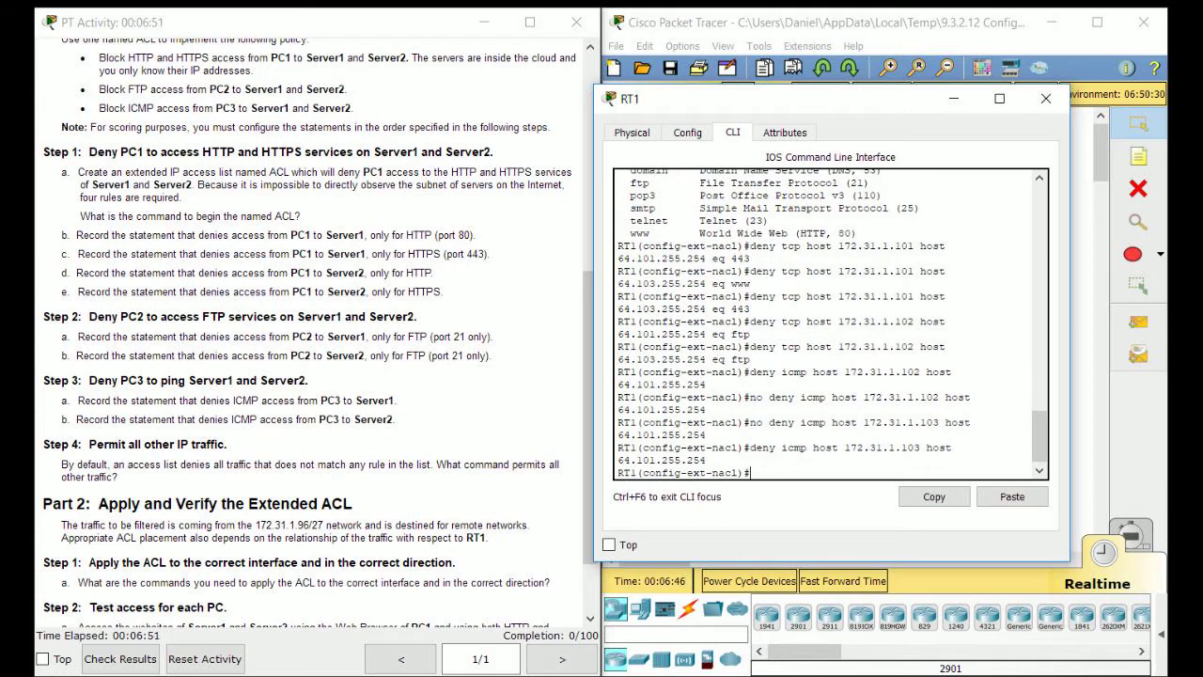
Add the ICMP deny from 172.31.1.103 to 64.103.255.254.
key(Up)
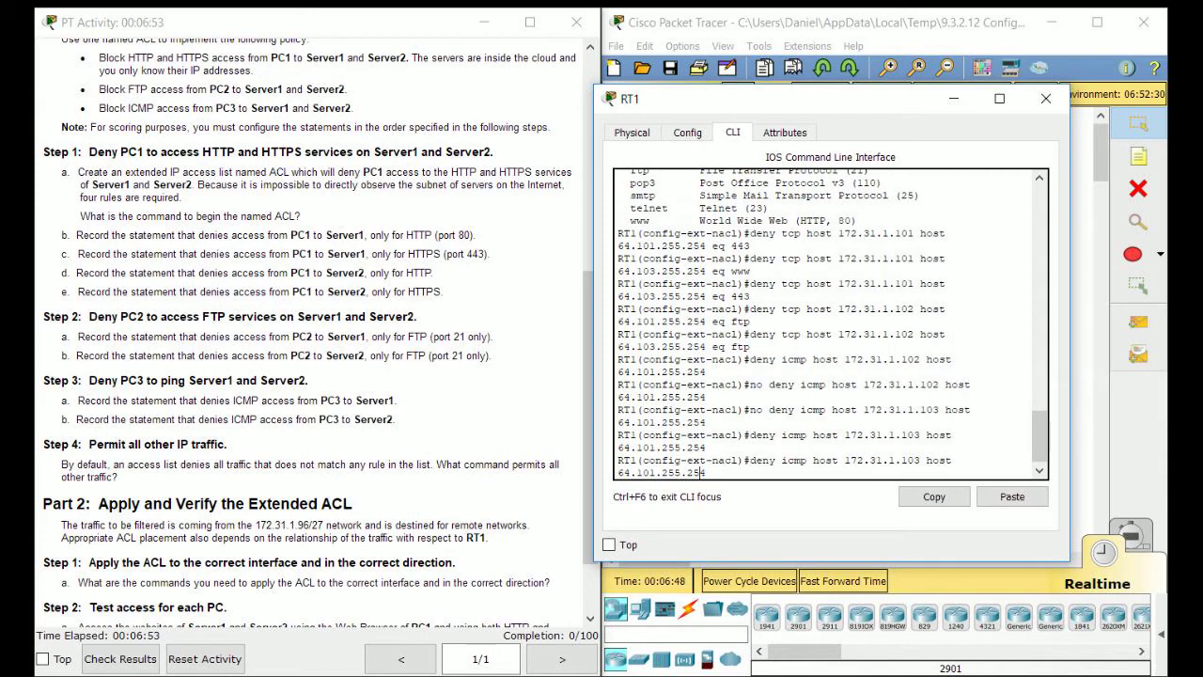
key(Left)
key(Left)
key(Left)
key(Left)
key(Left)
key(Left)
key(Left)
key(Left)
key(BackSpace)
text(3)
key(Return)
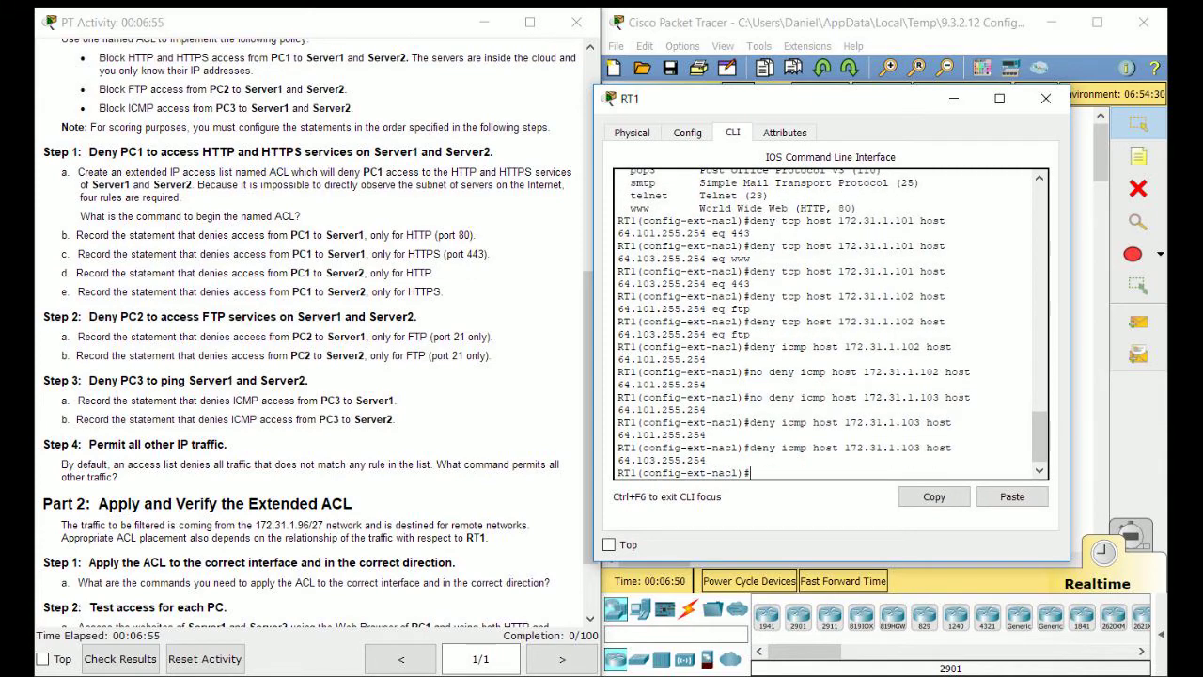
scroll(310, 329, down, 1)
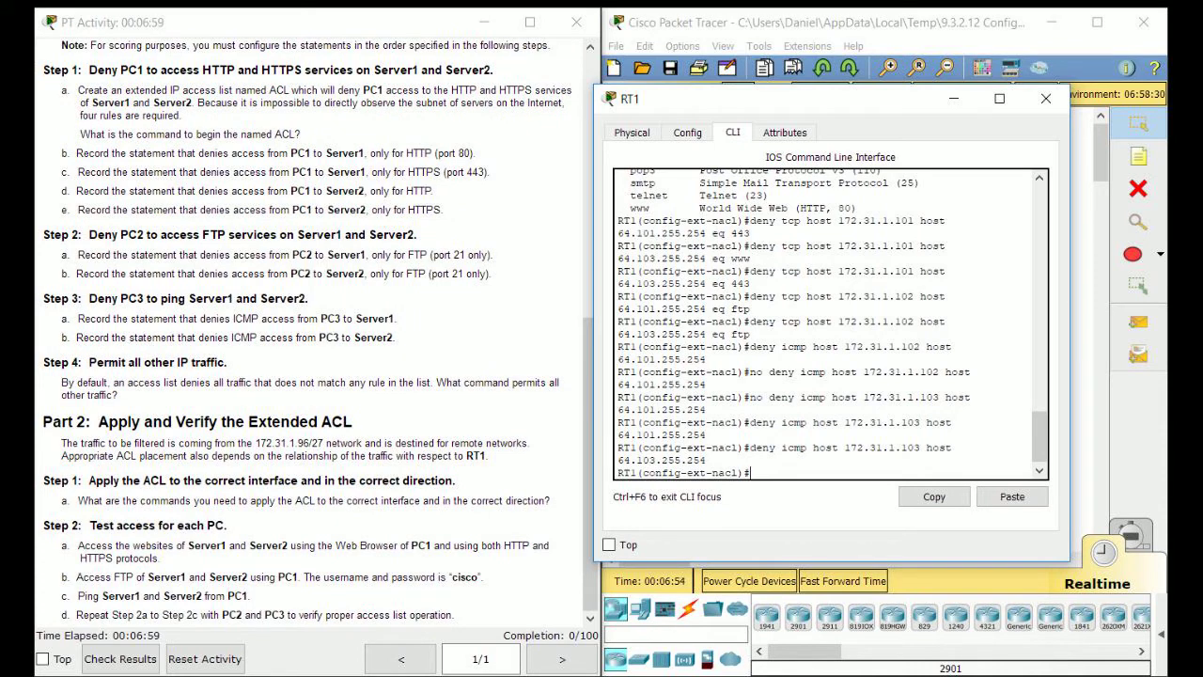
Leave configuration mode, then reopen the named extended access list ACL.
text(end)
key(Return)
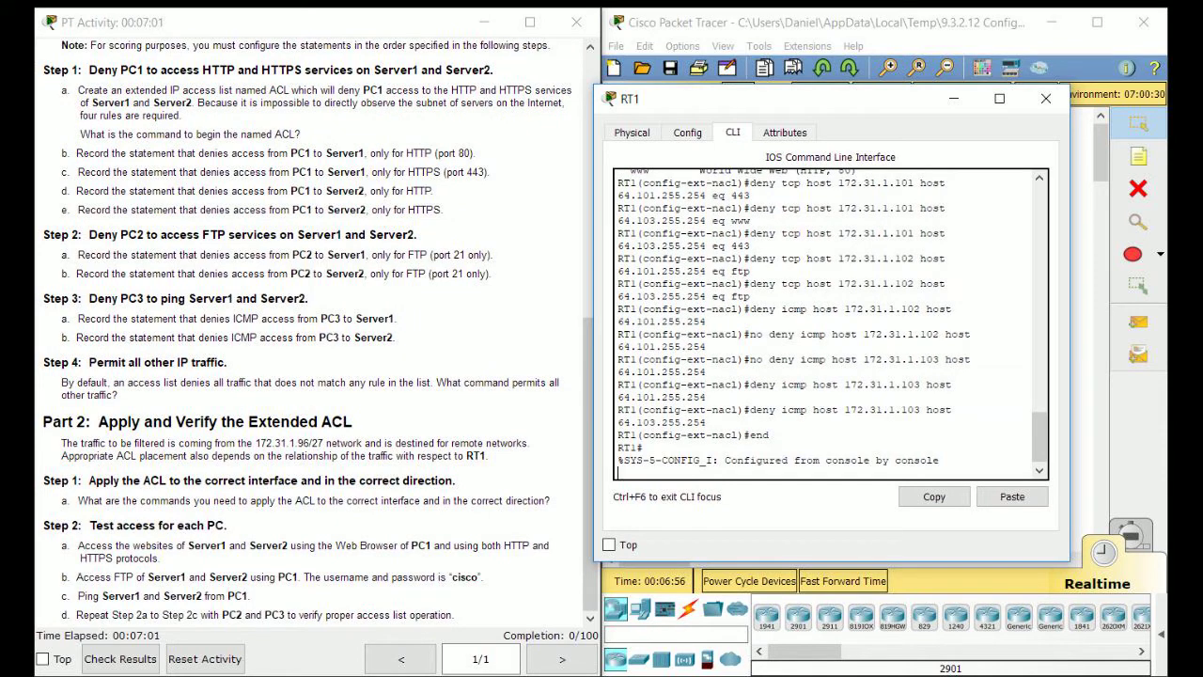
text(conf t)
key(Return)
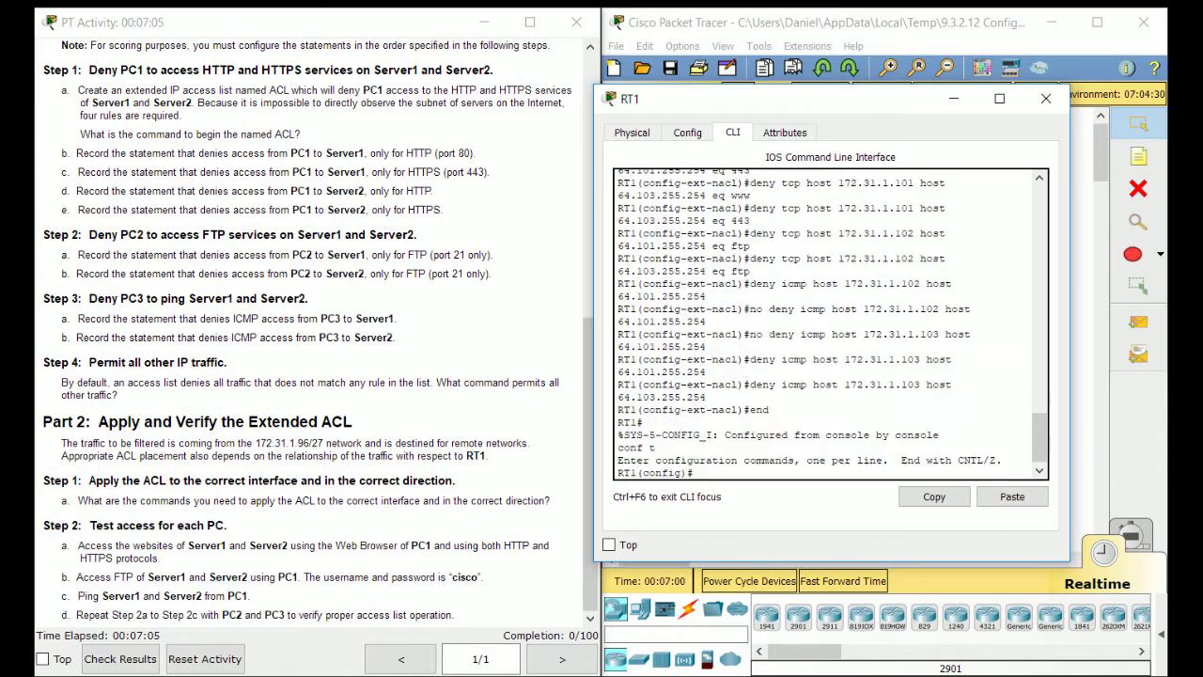
text(ip acce)
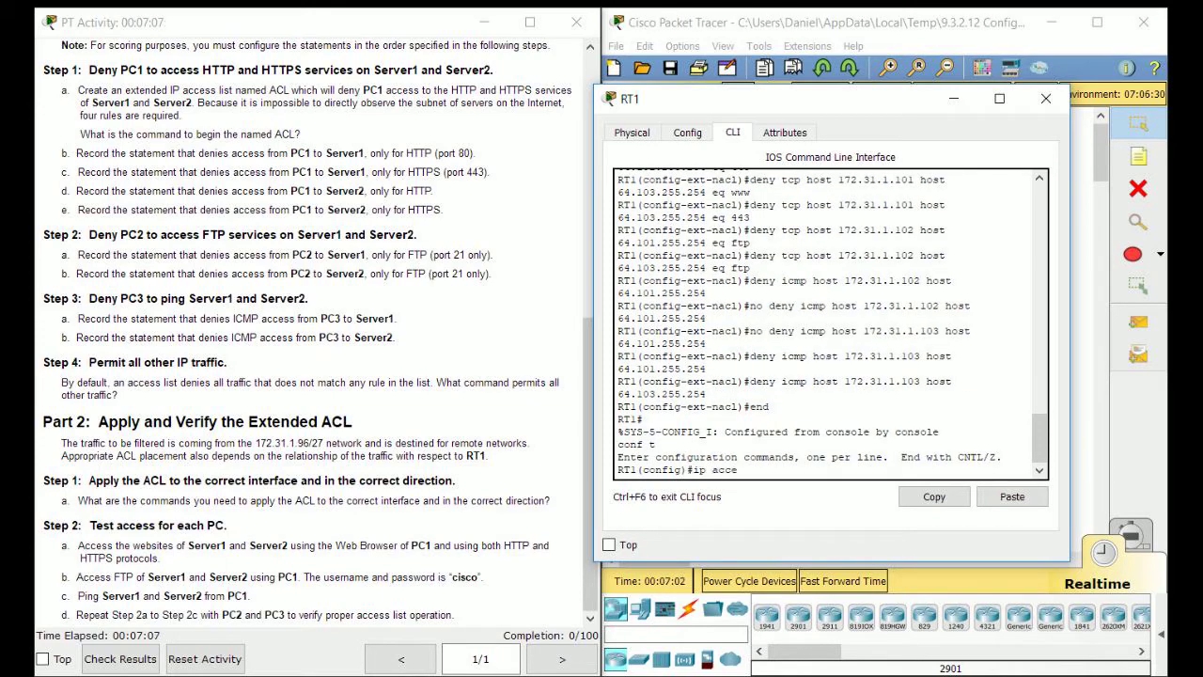
text(ss-list extended ACL)
key(Return)
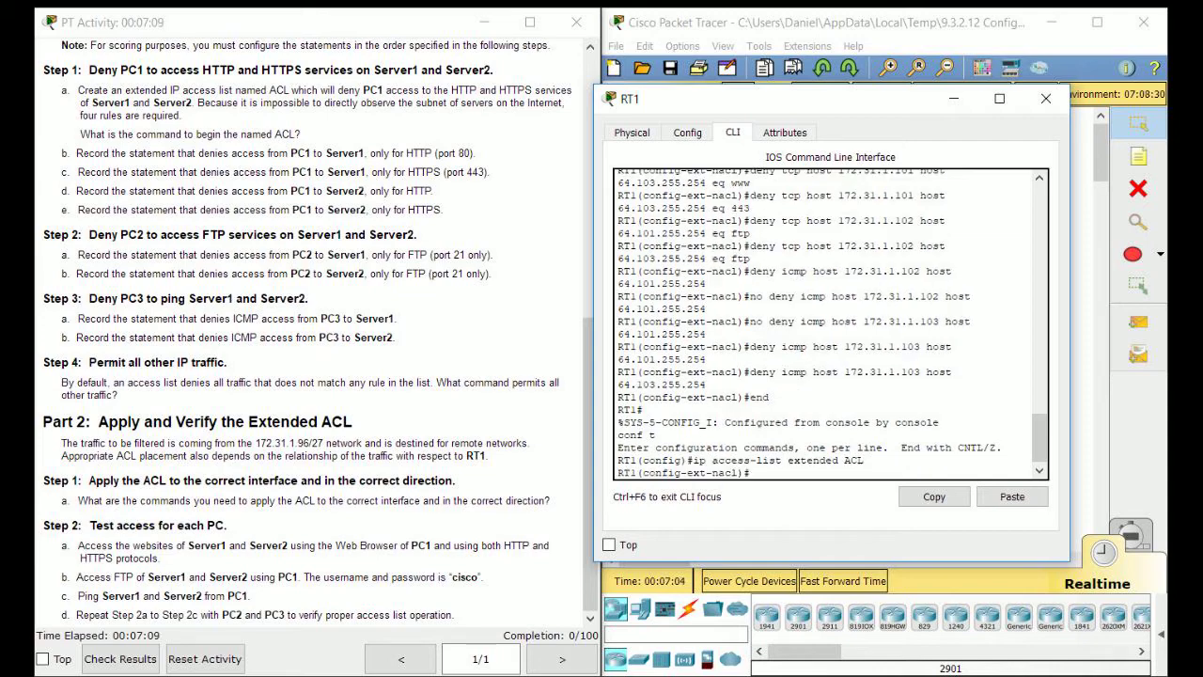
Append permit ip any any to the ACL.
text(permit ip any any)
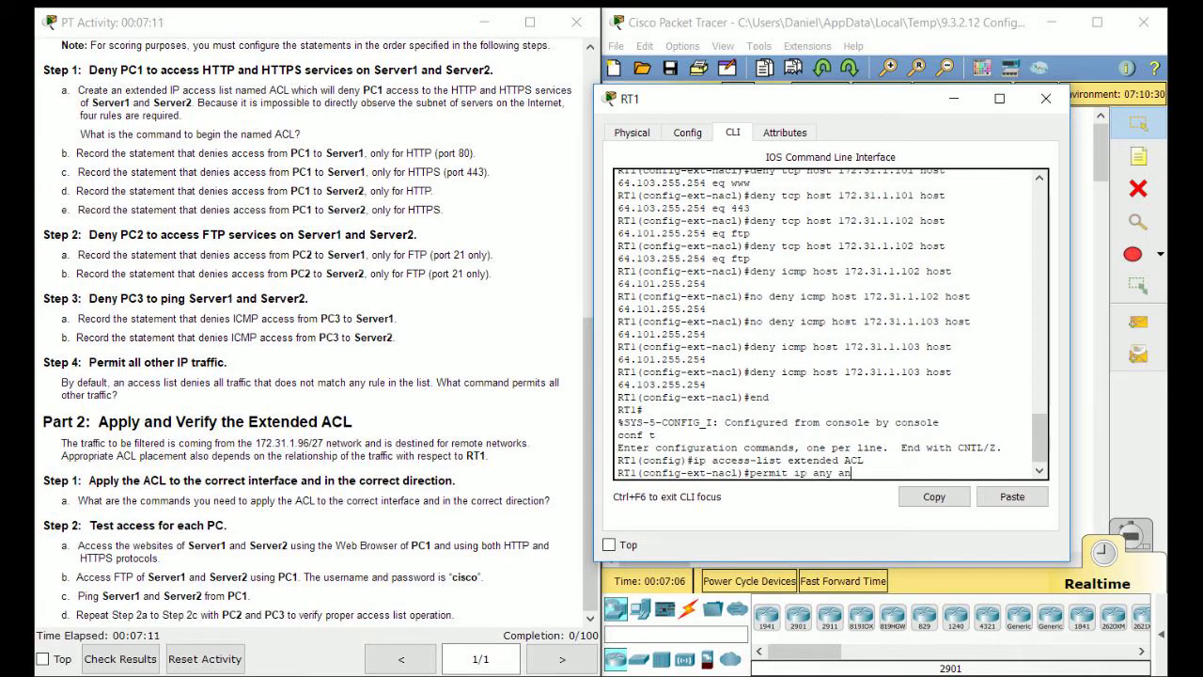
key(Return)
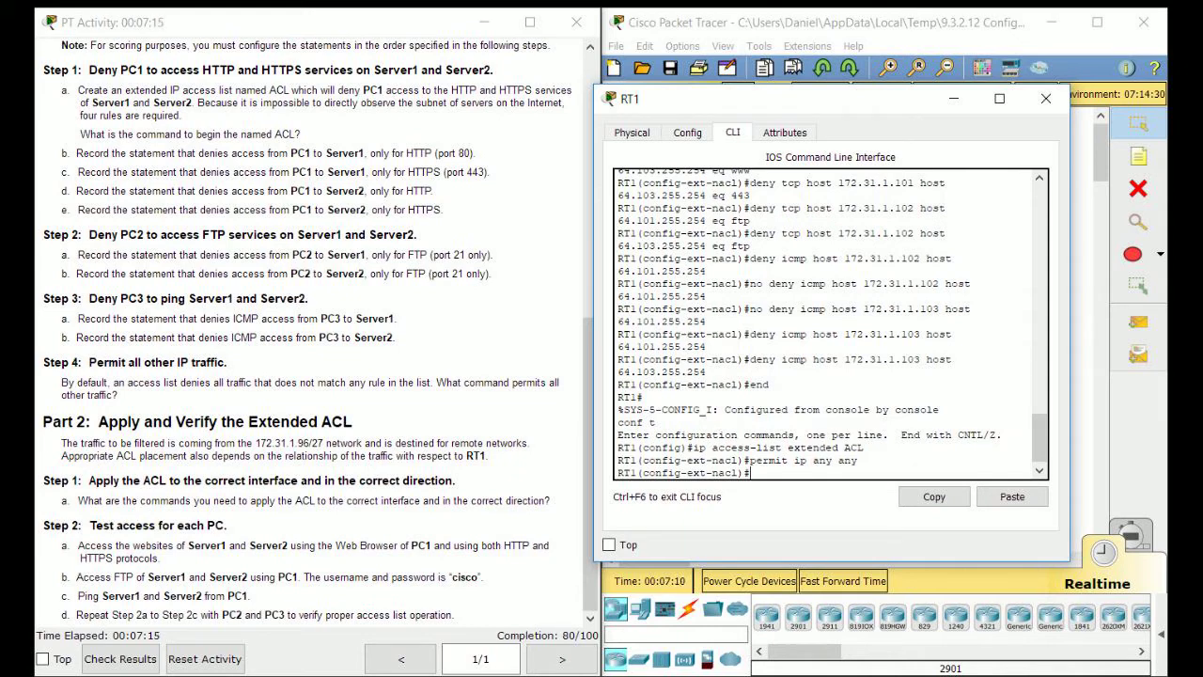
drag(127, 396, 68, 382)
click(69, 382)
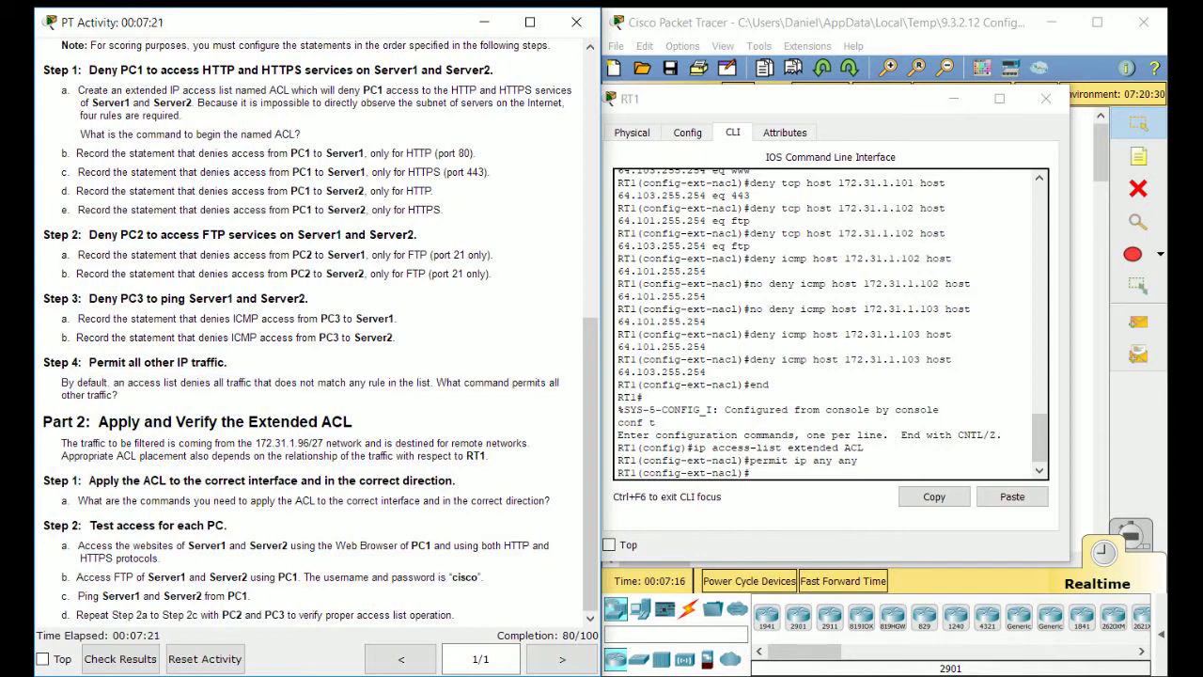
Exit the ACL back to global configuration mode.
click(767, 461)
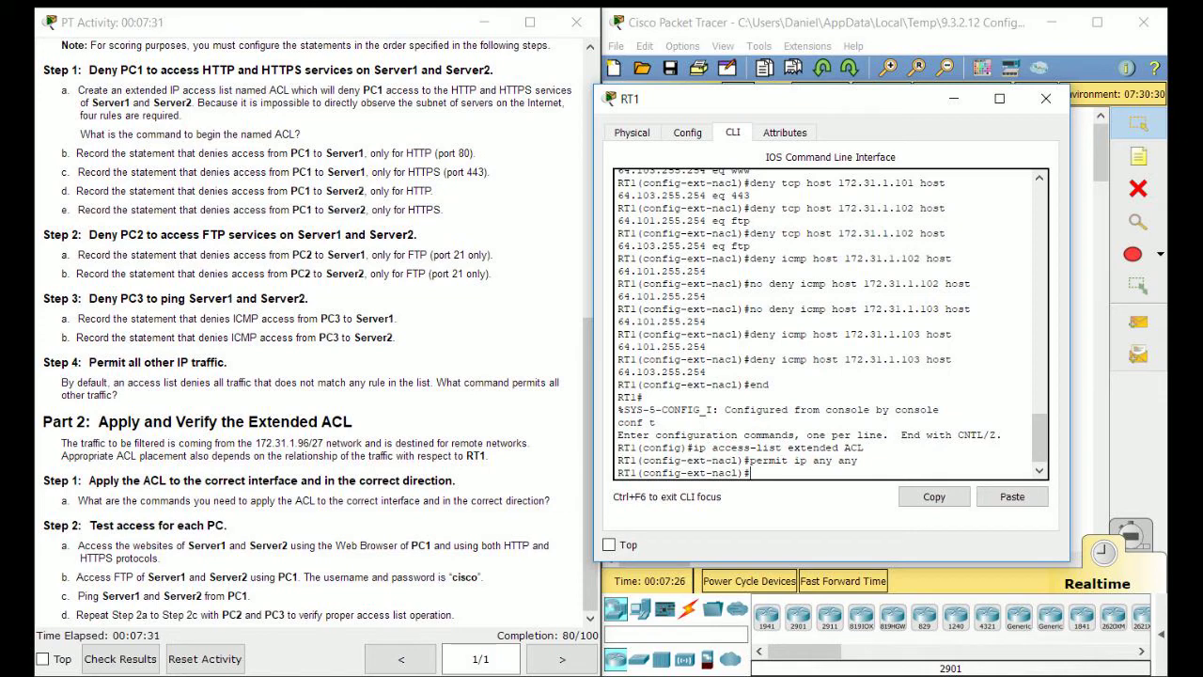
text(exit)
key(Return)
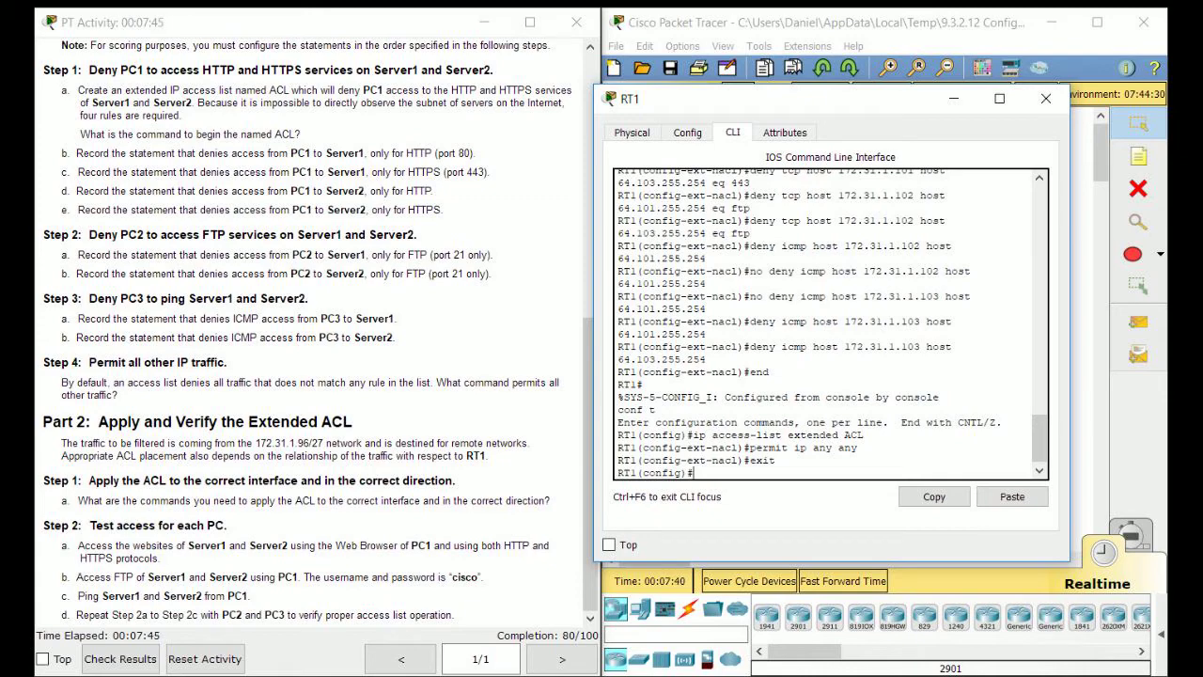
Leave configuration mode on RT1 and review its running configuration.
drag(798, 98, 320, 159)
click(846, 395)
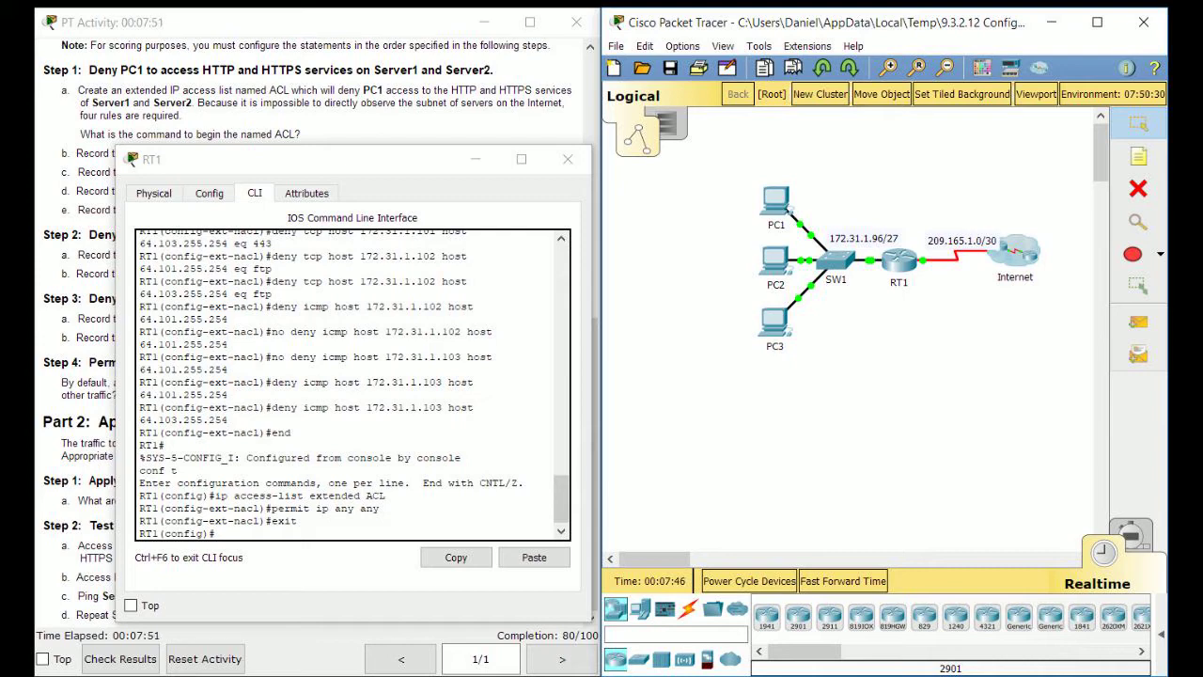
mouse_move(954, 255)
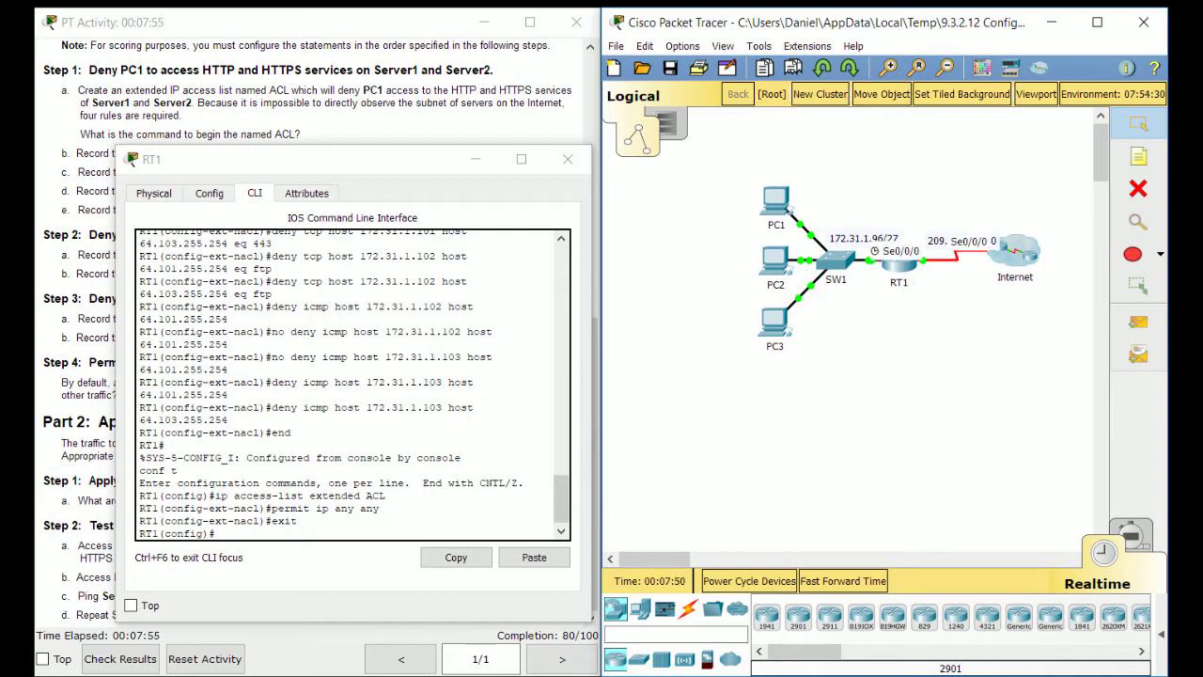
mouse_move(870, 260)
text(end)
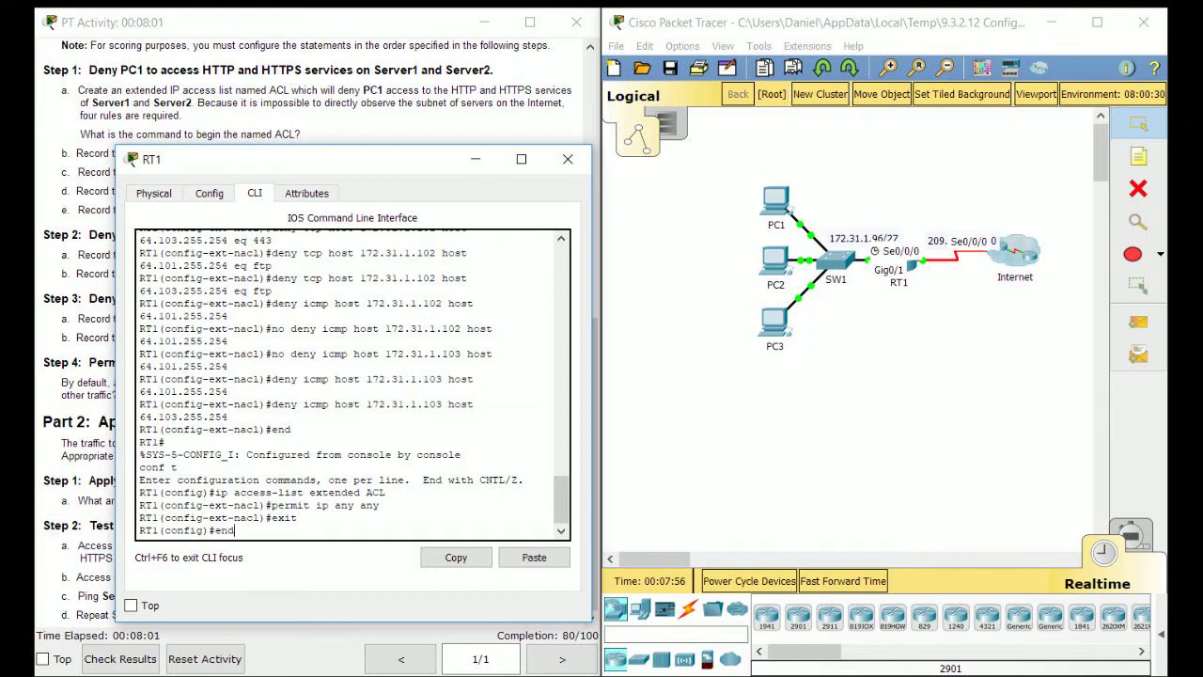
key(Return)
text(sh run)
key(Return)
key(Return)
key(Return)
key(Return)
key(Return)
key(Return)
key(Return)
key(Return)
key(Return)
key(Return)
key(Return)
key(Return)
key(Return)
key(Return)
key(Return)
key(Return)
key(Return)
key(Return)
key(Return)
key(Return)
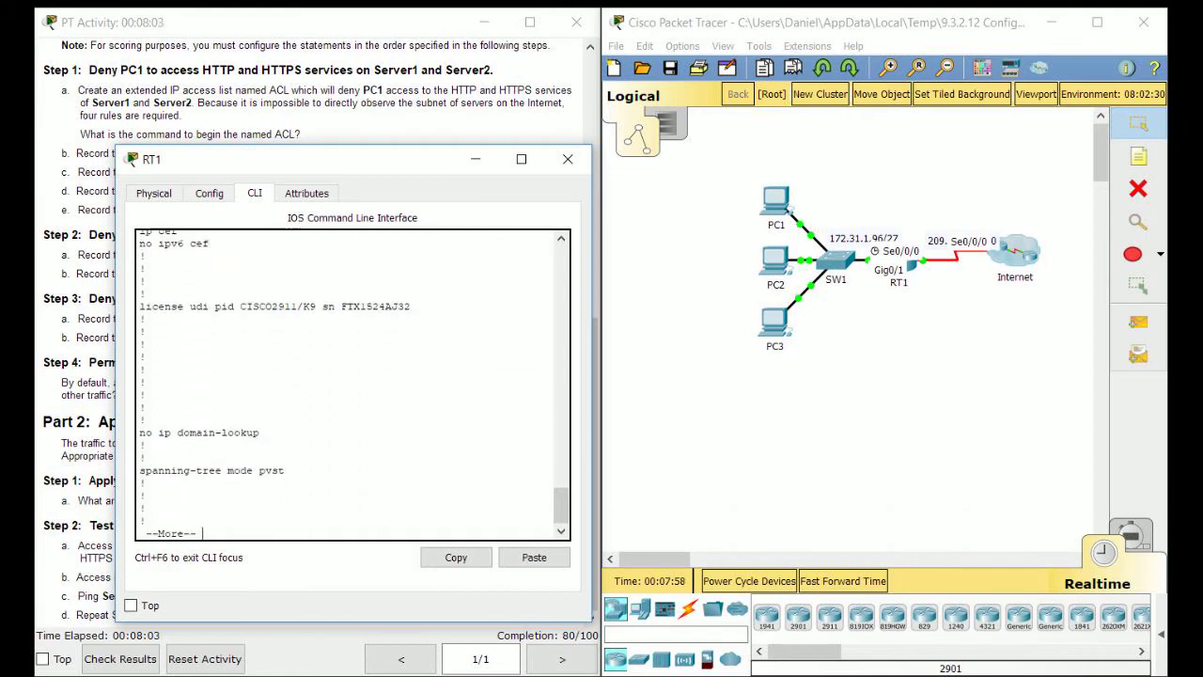
key(Return)
key(Return)
key(Return)
key(Return)
key(Return)
key(Return)
key(Return)
key(Return)
key(Return)
key(Return)
key(Return)
key(Return)
key(Return)
key(Return)
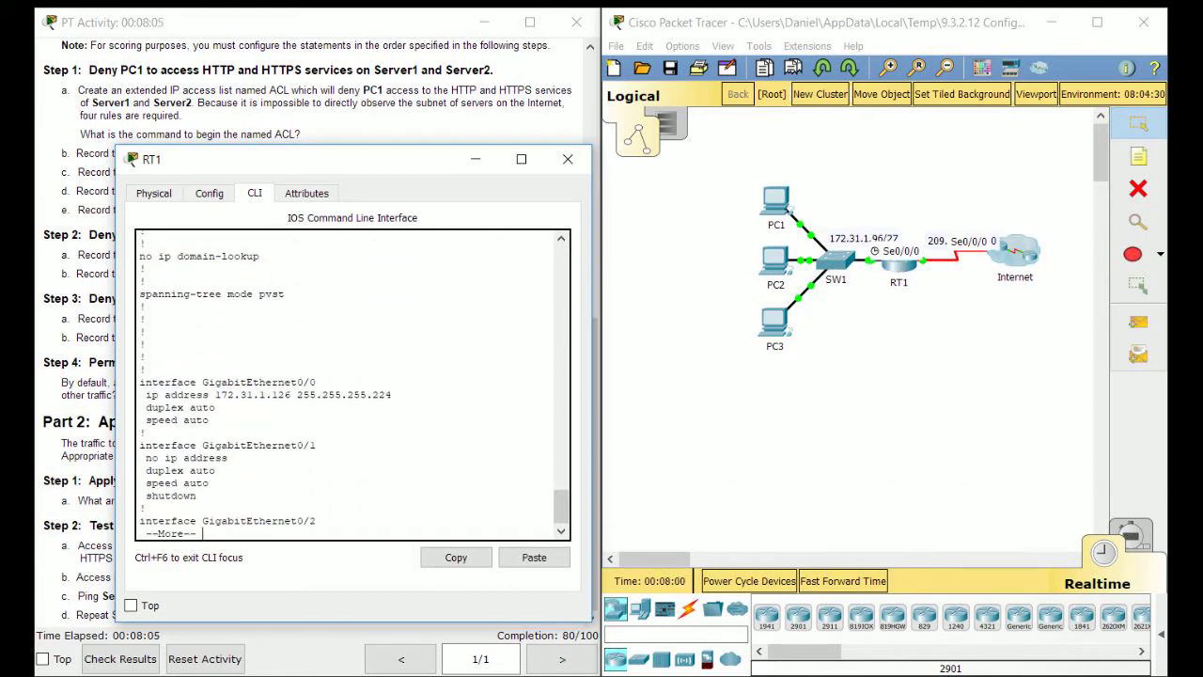
Enter global configuration and select interface GigabitEthernet0/0 with 'int g0/0'.
mouse_move(297, 394)
mouse_down()
mouse_move(216, 407)
mouse_move(297, 395)
mouse_up()
text(qconf t)
key(Return)
text(int g)
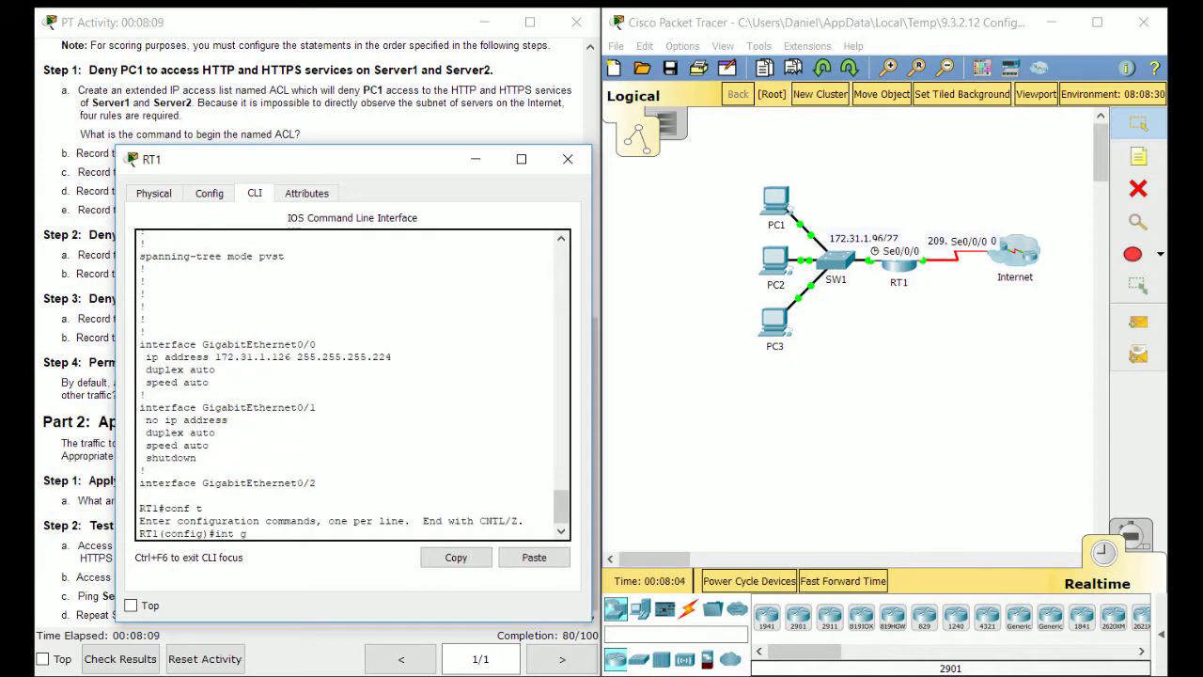
text(0/0)
key(Return)
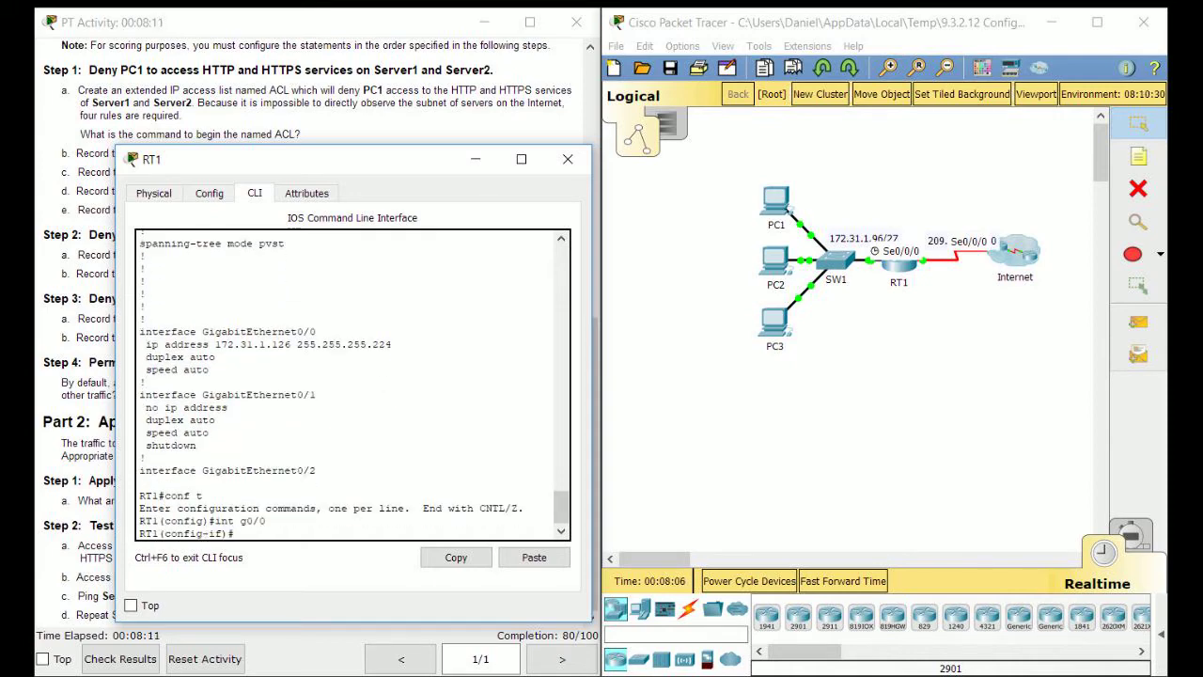
Apply the named ACL inbound on g0/0 with 'ip access-group ACL in'.
key(alt+Tab)
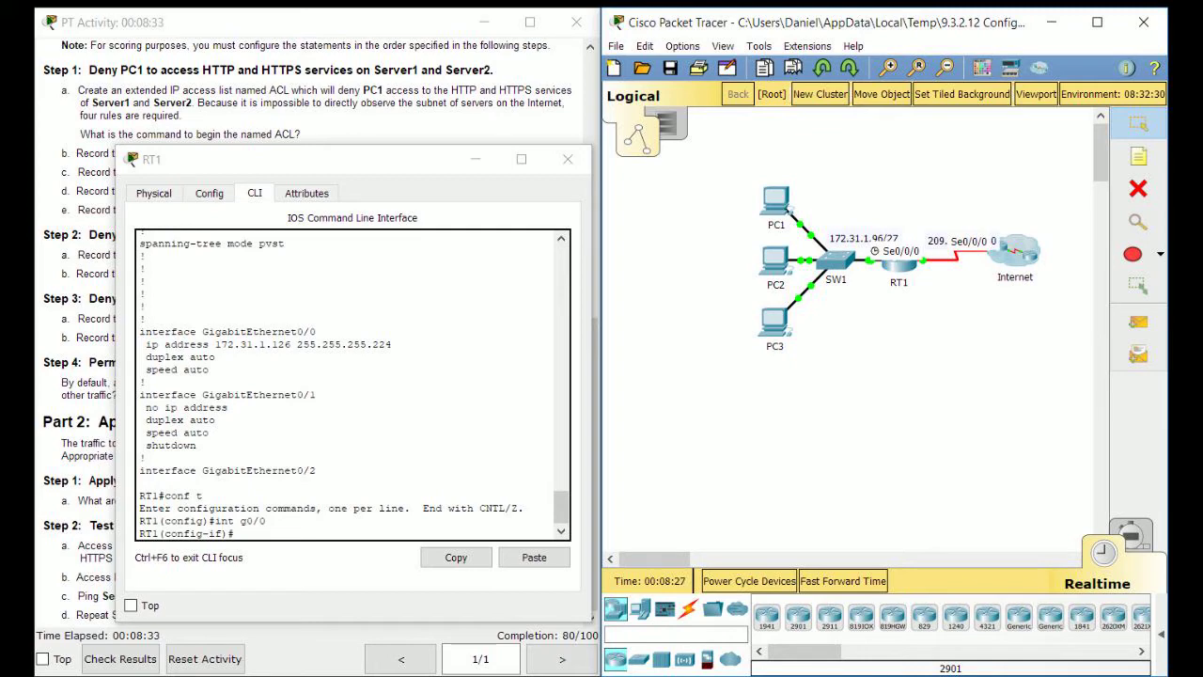
click(237, 532)
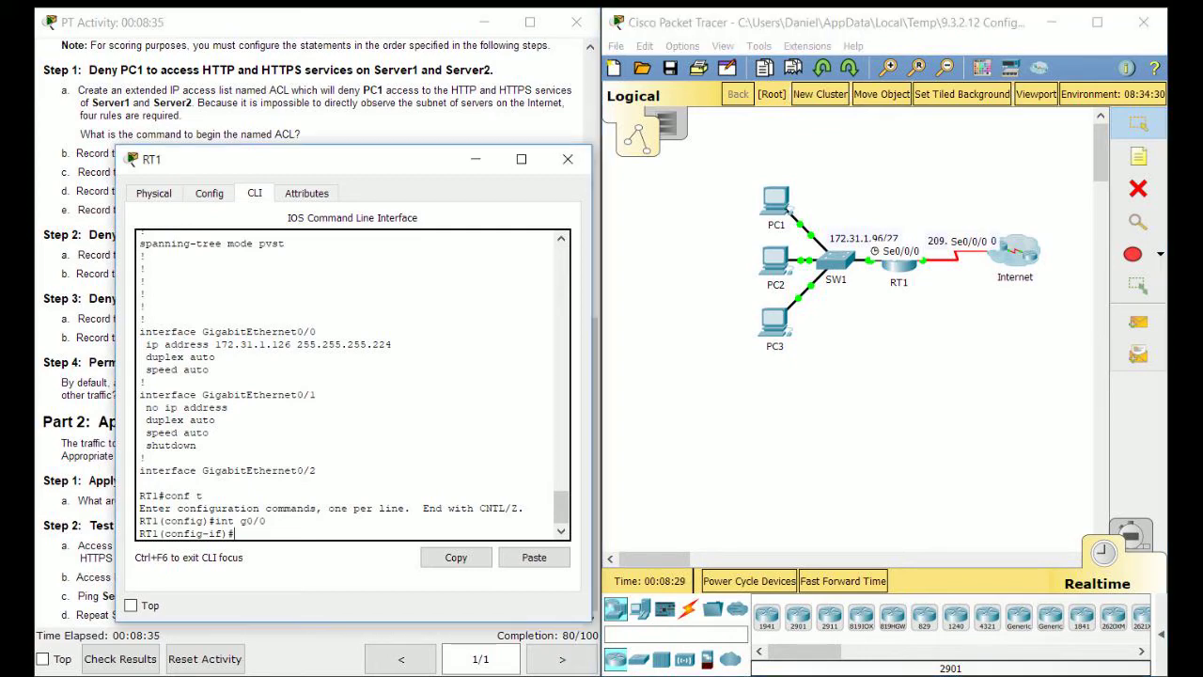
text(ip access-li)
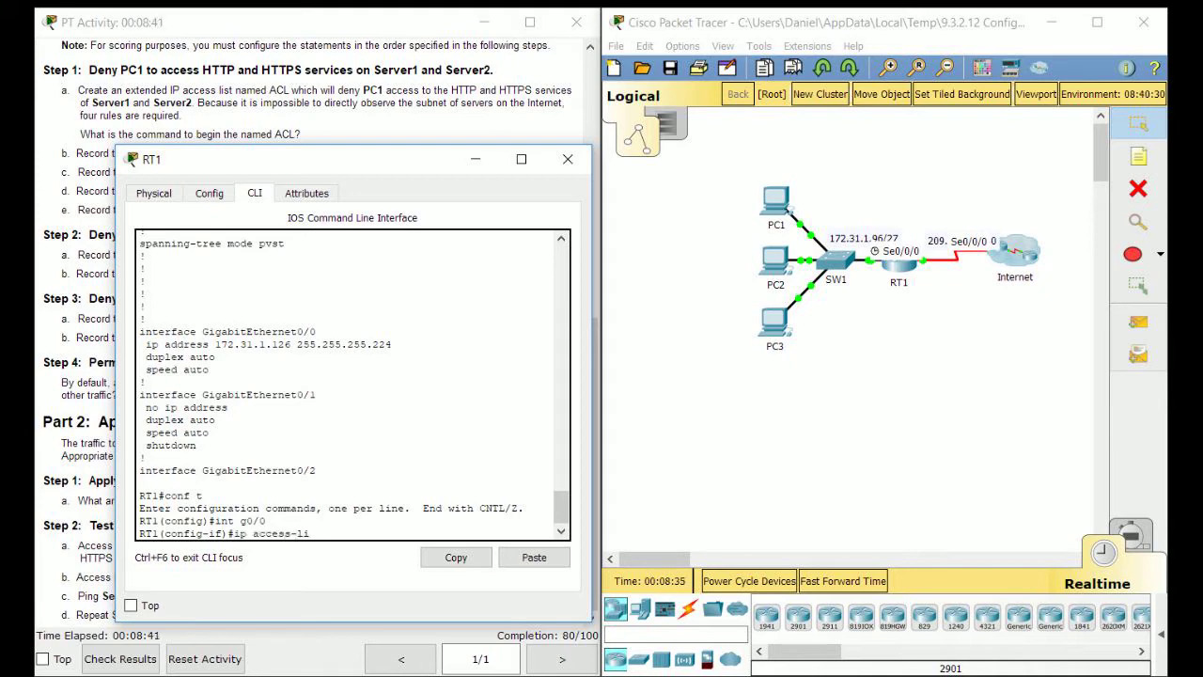
text(st)
key(BackSpace)
key(BackSpace)
key(BackSpace)
key(BackSpace)
text(group)
drag(282, 158, 470, 169)
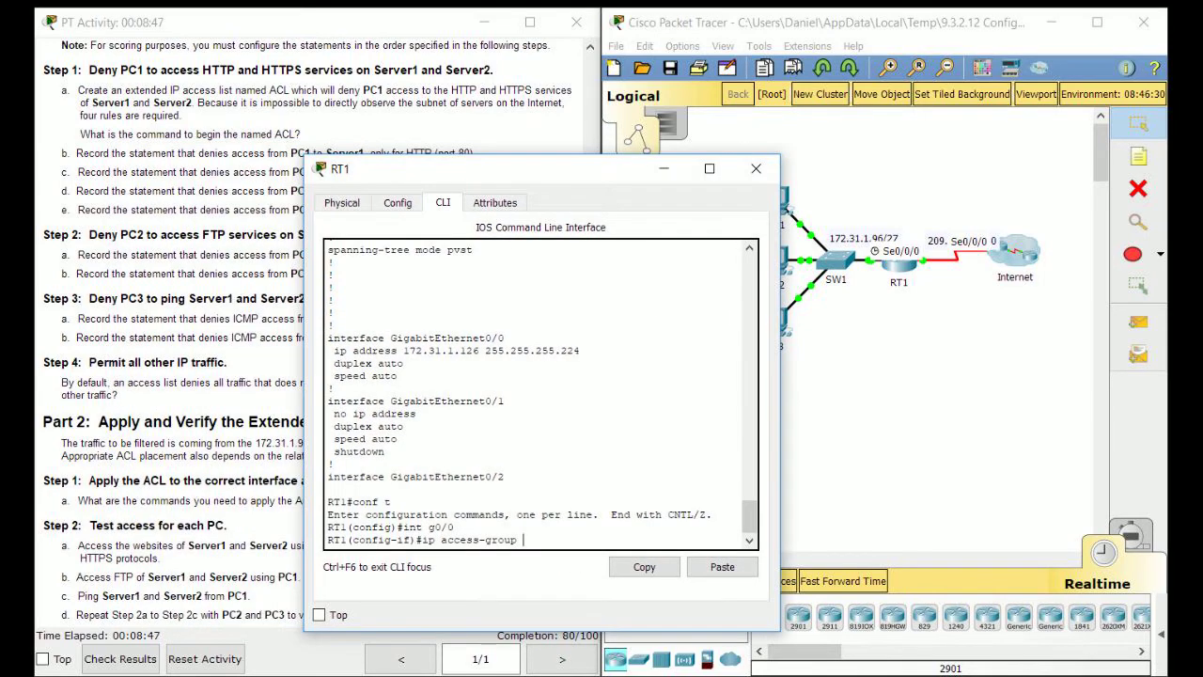
text(ACL in)
key(Return)
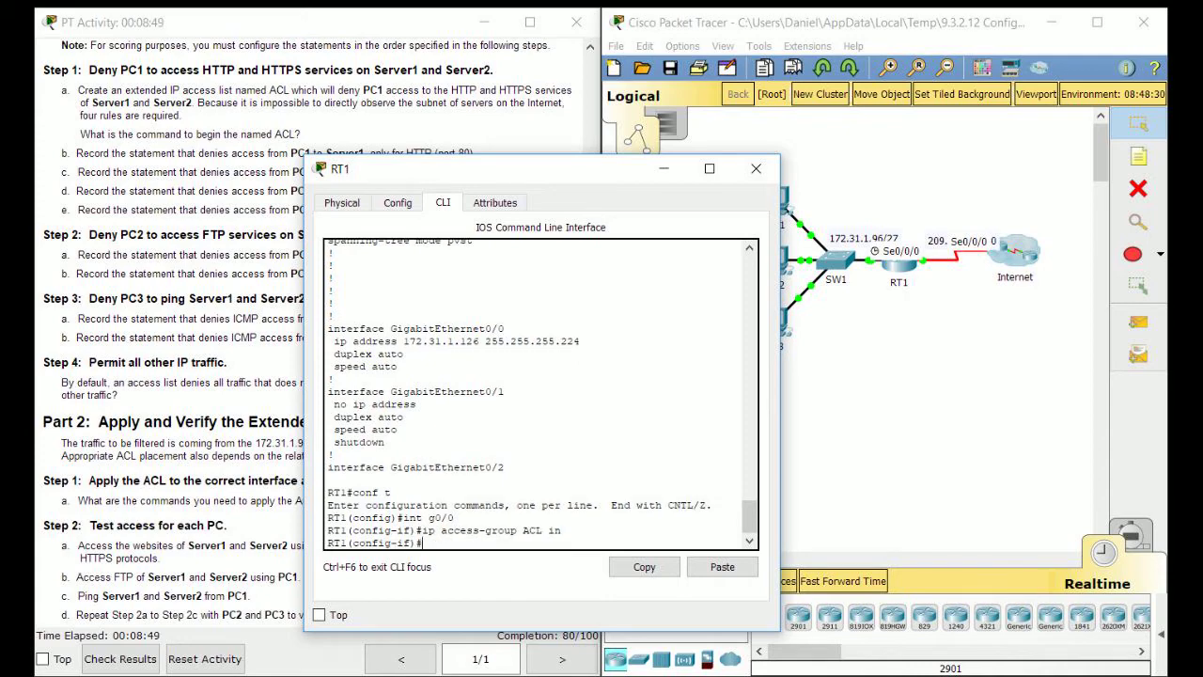
Close RT1's configuration window to return to the topology.
drag(470, 169, 817, 88)
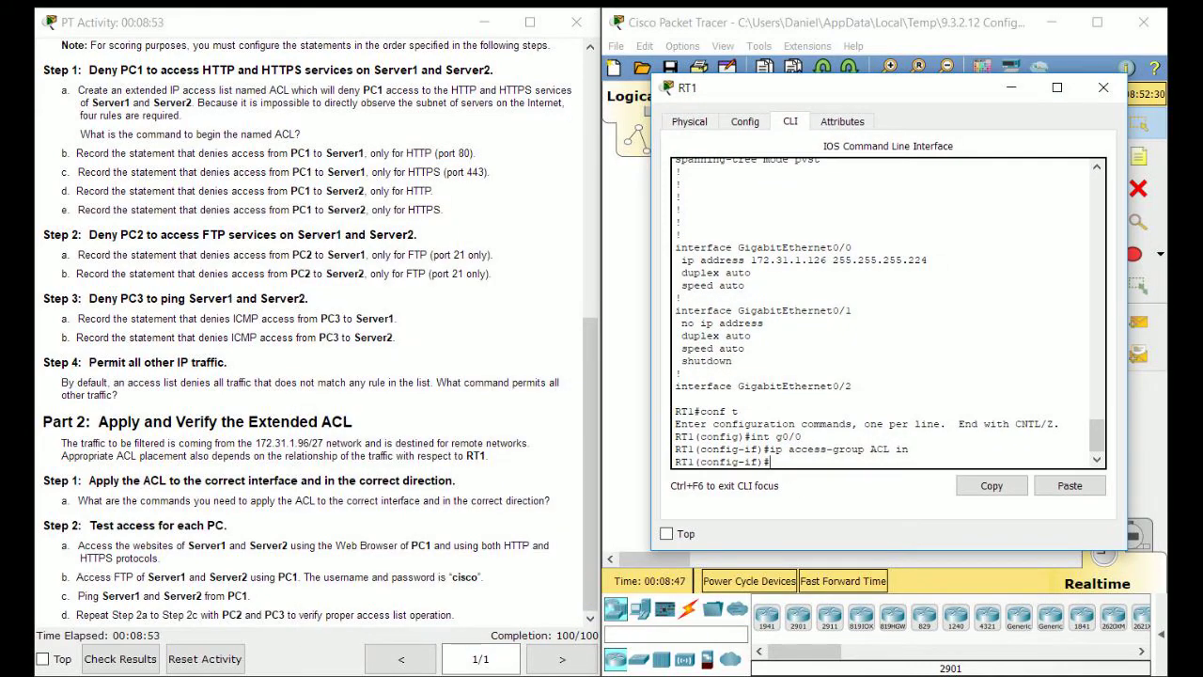
click(329, 470)
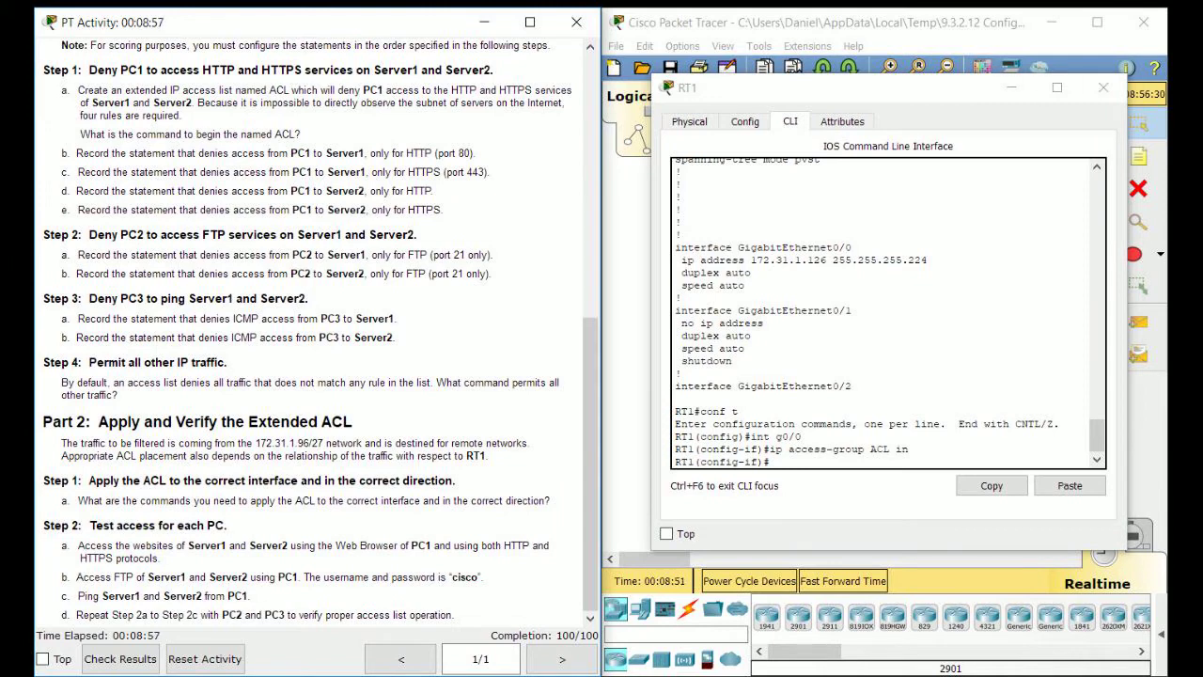
click(1102, 87)
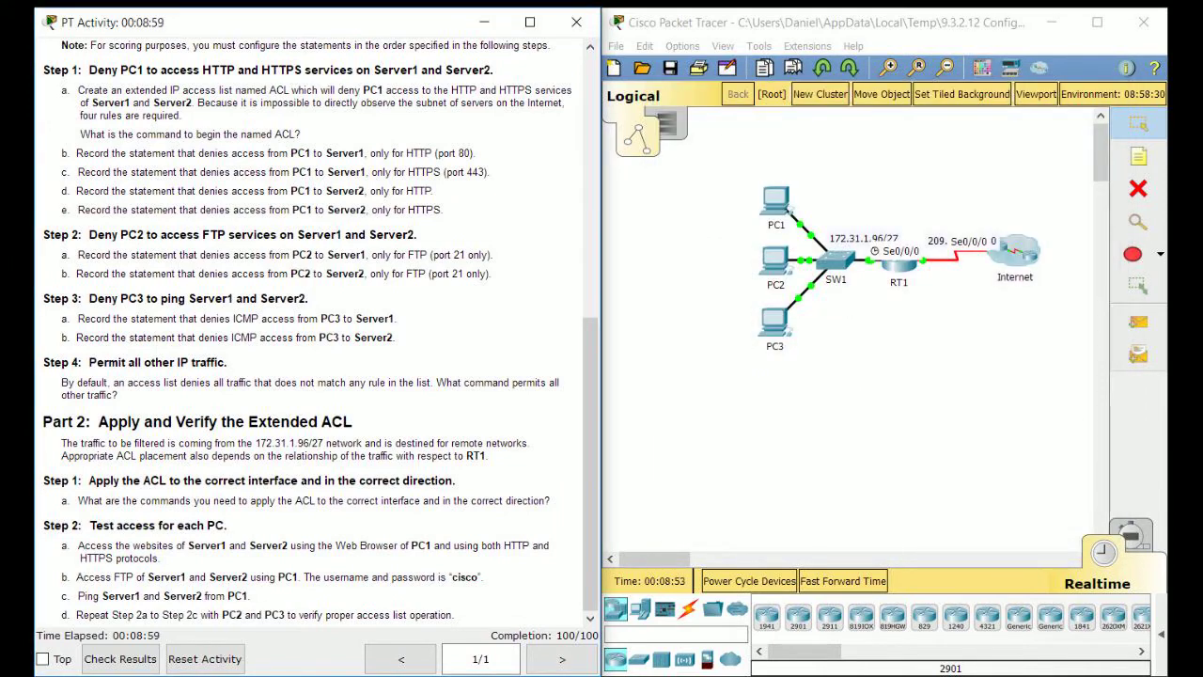
click(776, 202)
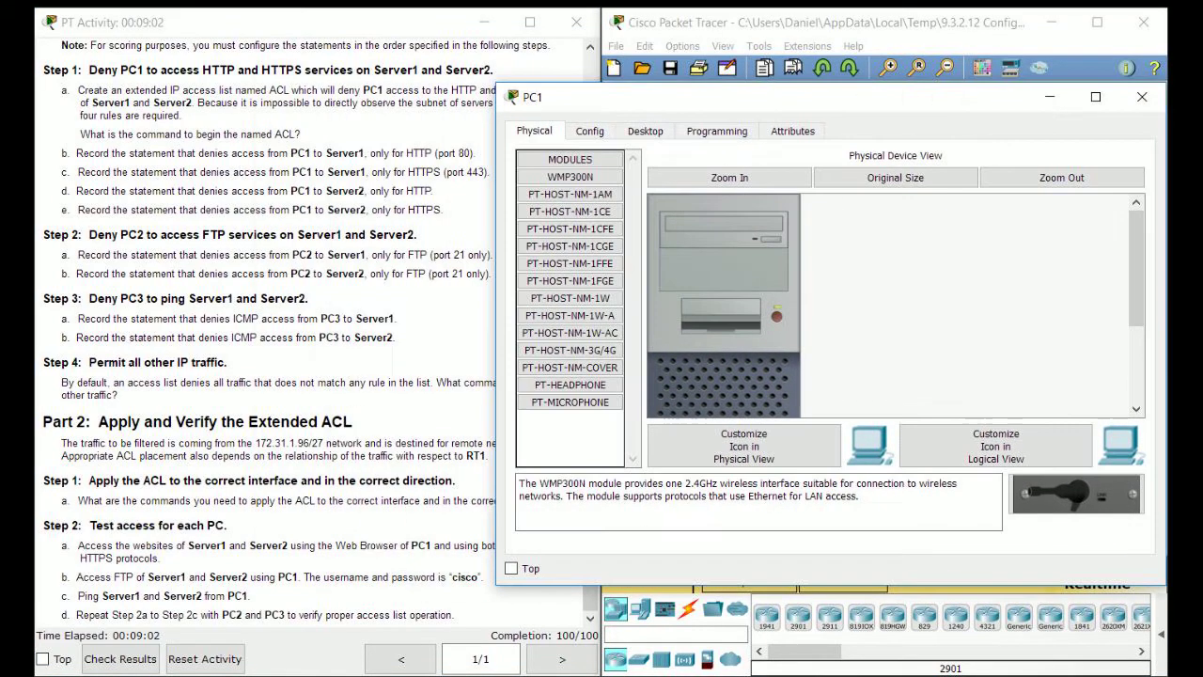
click(644, 130)
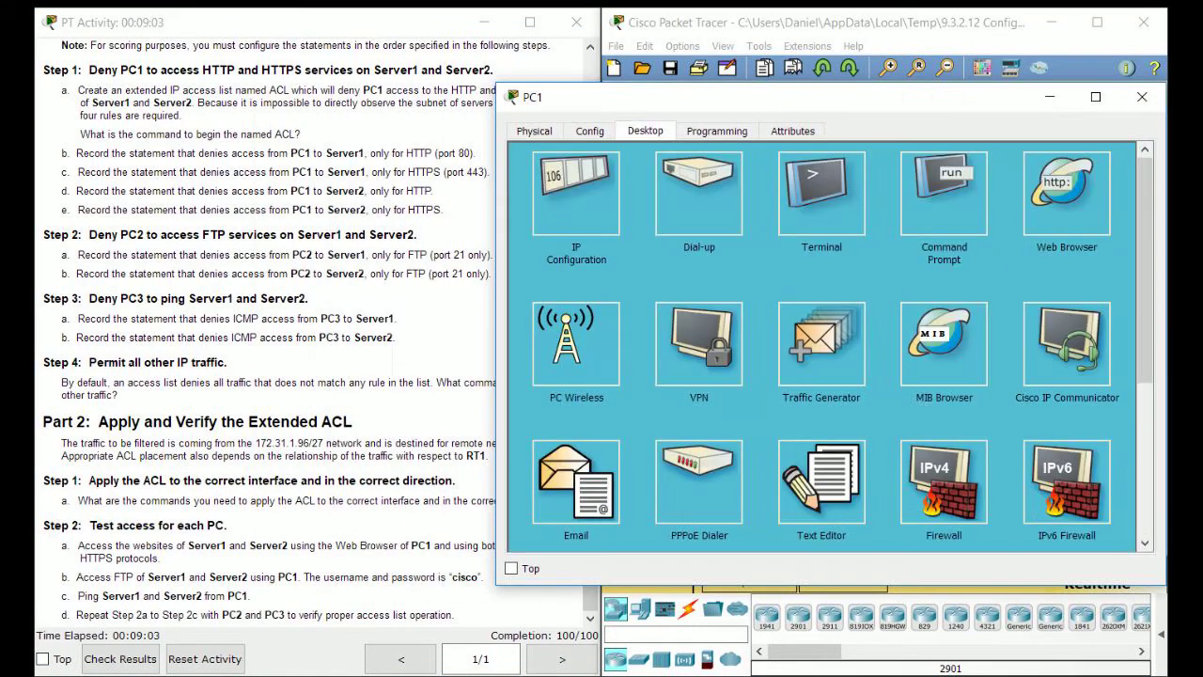
click(1066, 193)
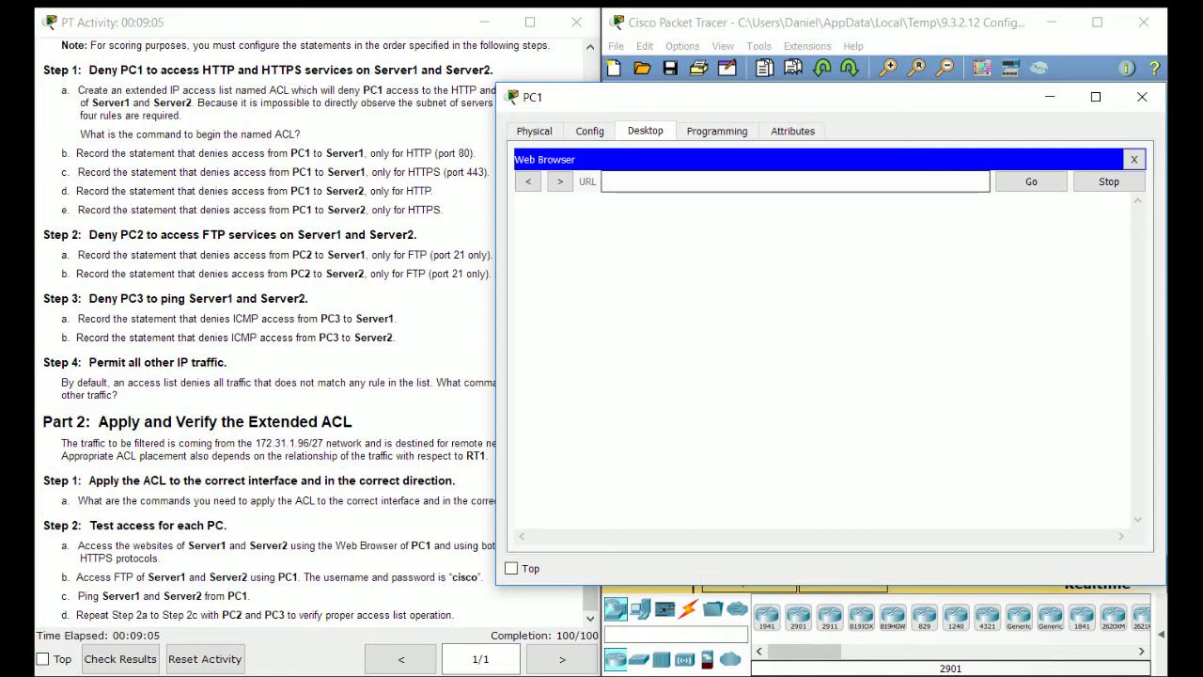
text(17)
scroll(282, 338, up, 10)
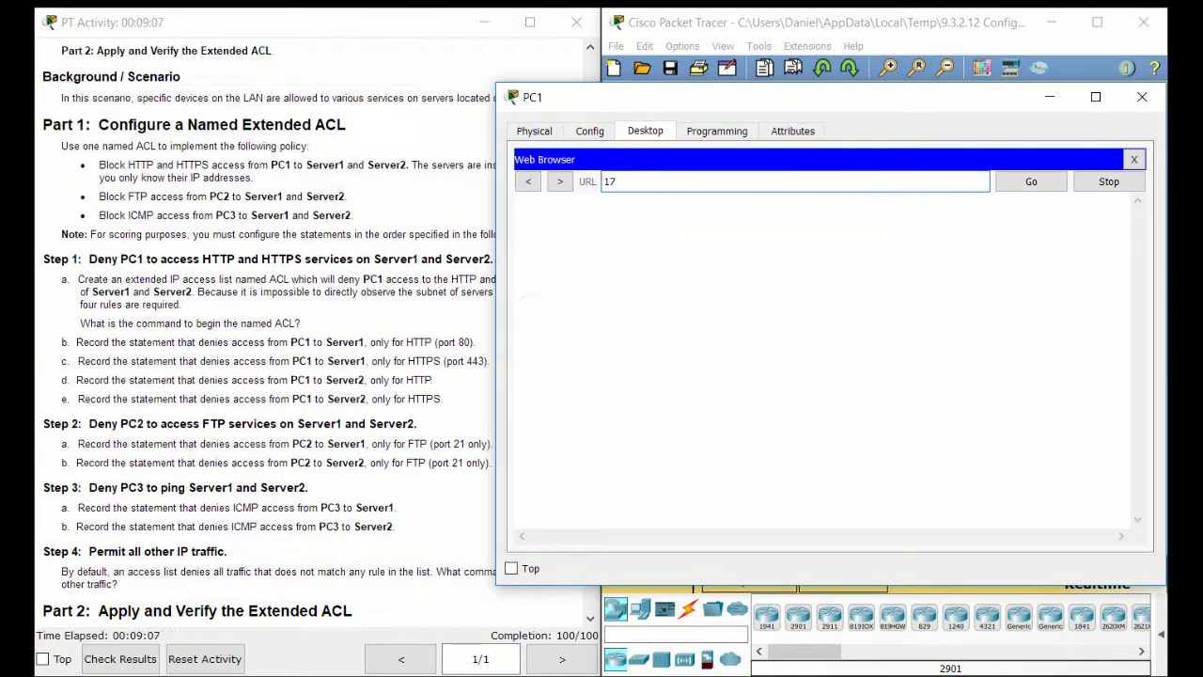
key(BackSpace)
text(64.101)
key(BackSpace)
key(BackSpace)
key(BackSpace)
key(BackSpace)
key(BackSpace)
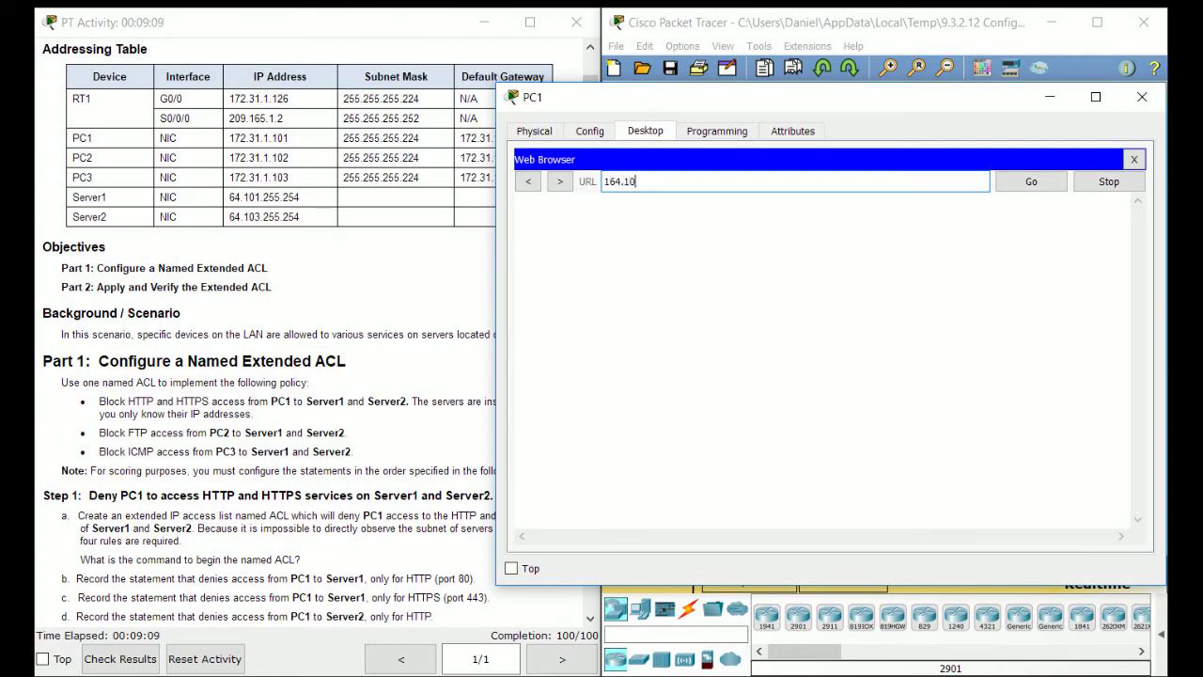
key(BackSpace)
key(BackSpace)
text(64.101.255.254)
key(Return)
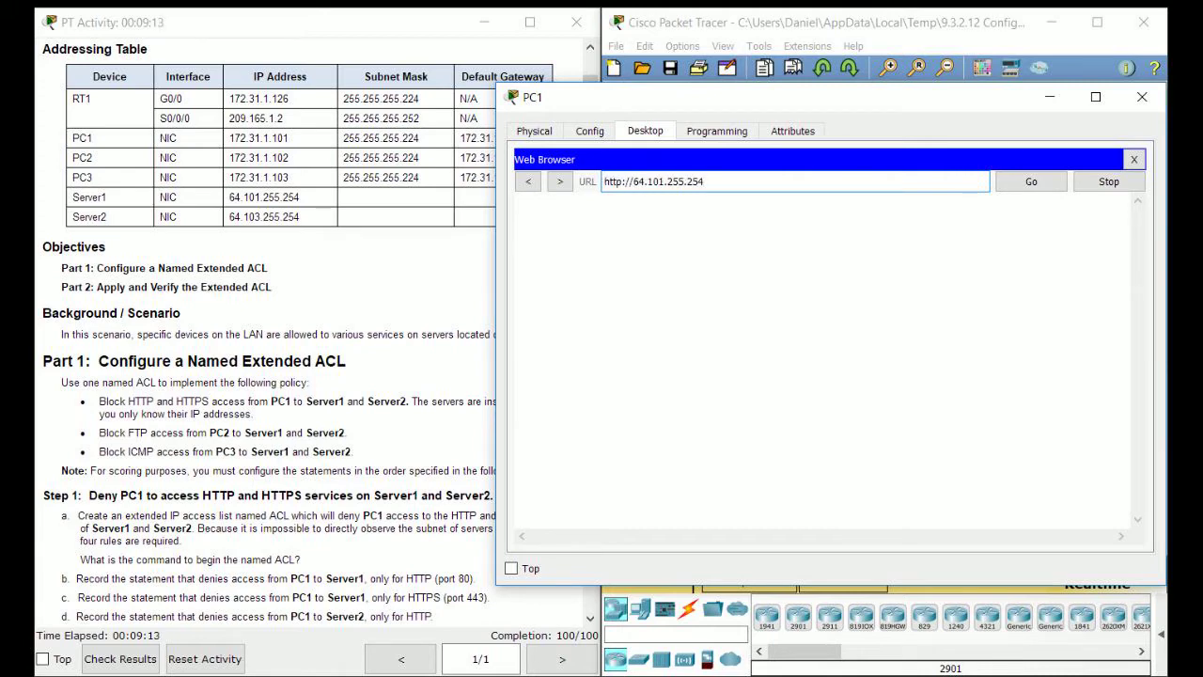
Fast-forward simulation time so the HTTP request to 64.101.255.254 completes with a timeout.
drag(752, 97, 370, 100)
click(865, 404)
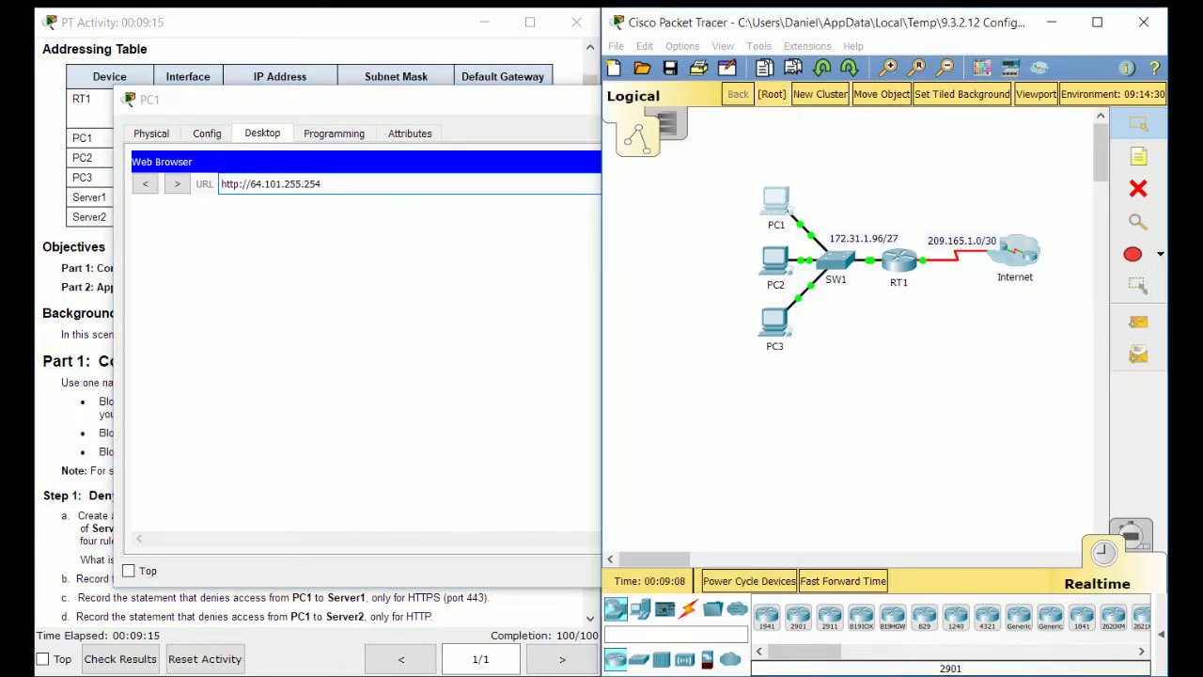
click(843, 581)
click(843, 581)
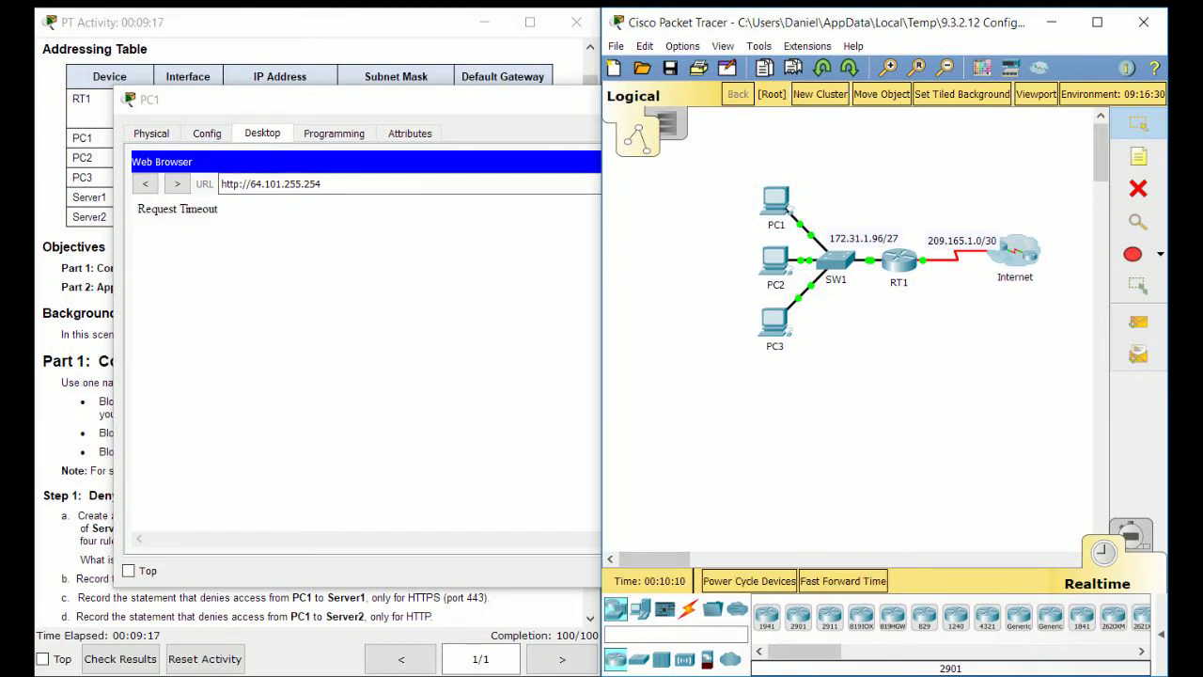
drag(470, 100, 866, 83)
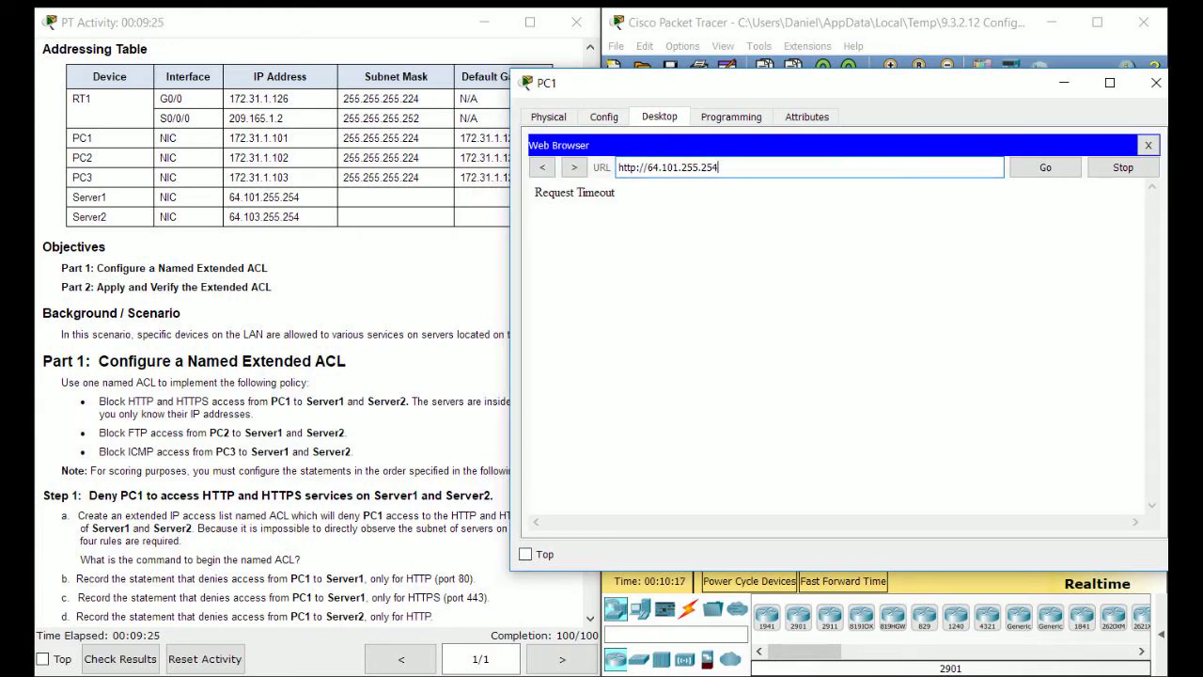
mouse_move(618, 193)
mouse_down()
mouse_move(543, 192)
mouse_move(617, 192)
mouse_up()
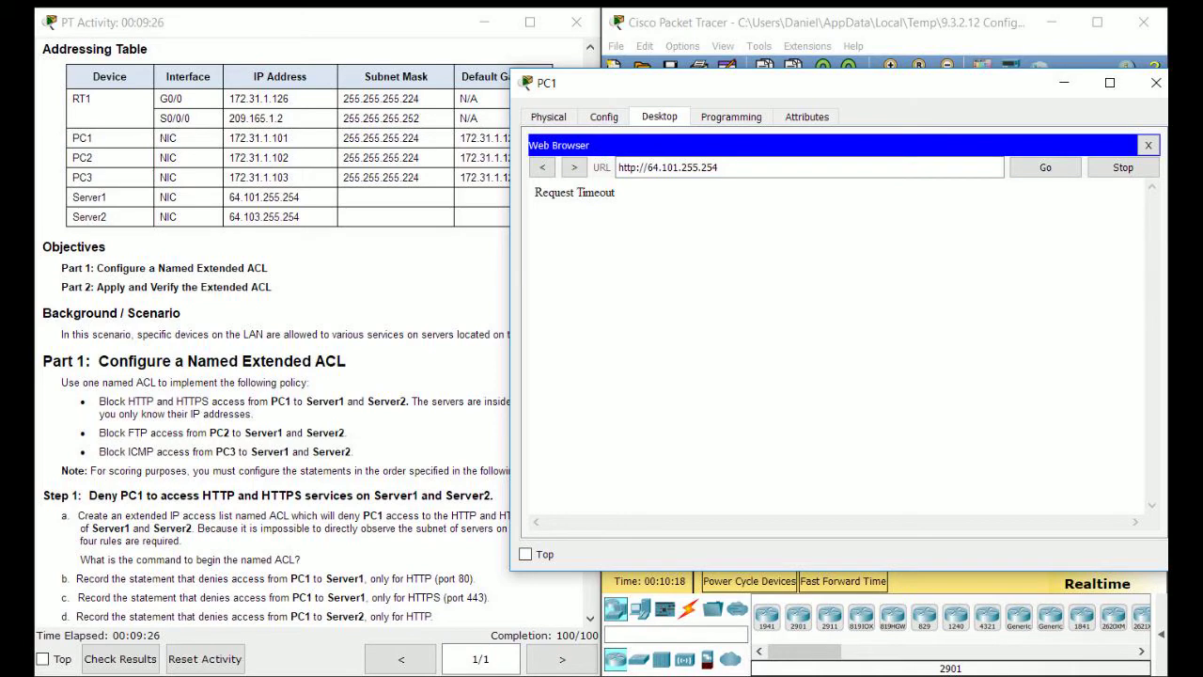
click(639, 168)
text(s)
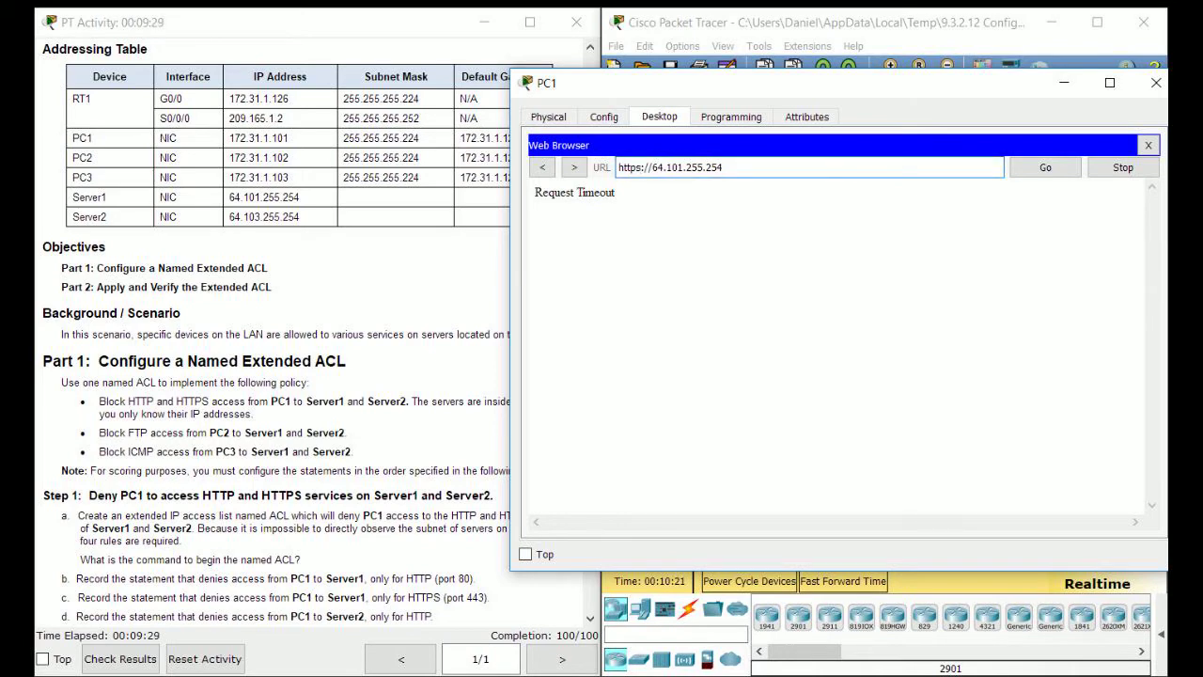
drag(752, 82, 639, 68)
click(843, 581)
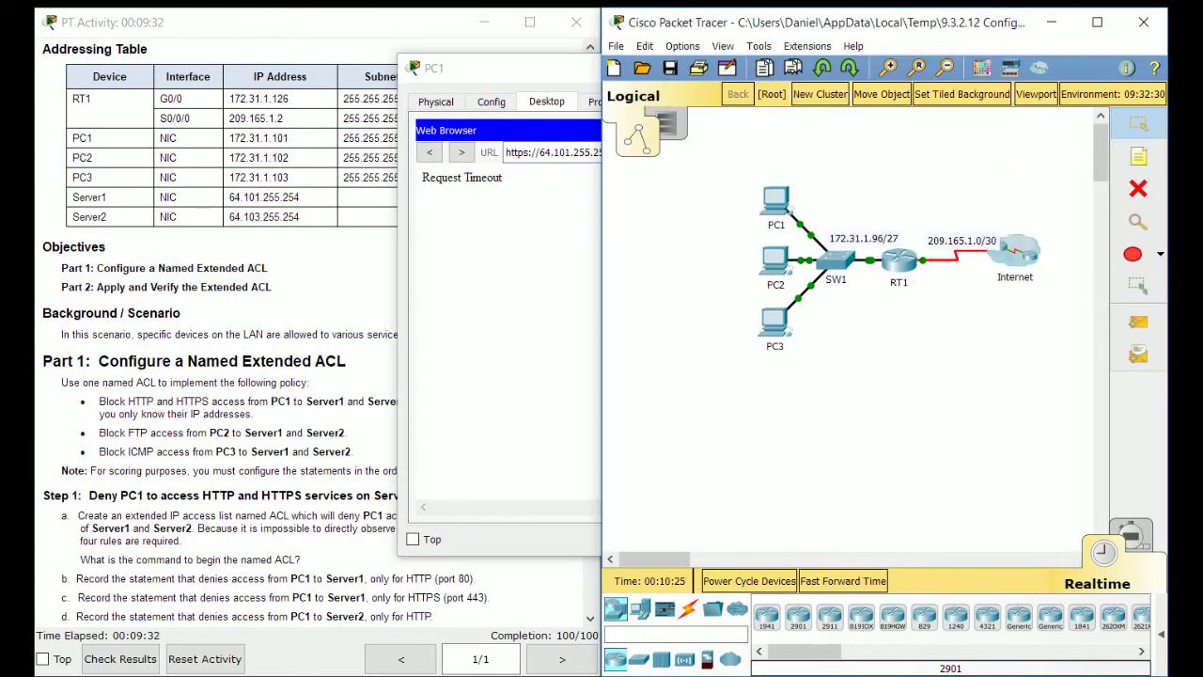
click(545, 310)
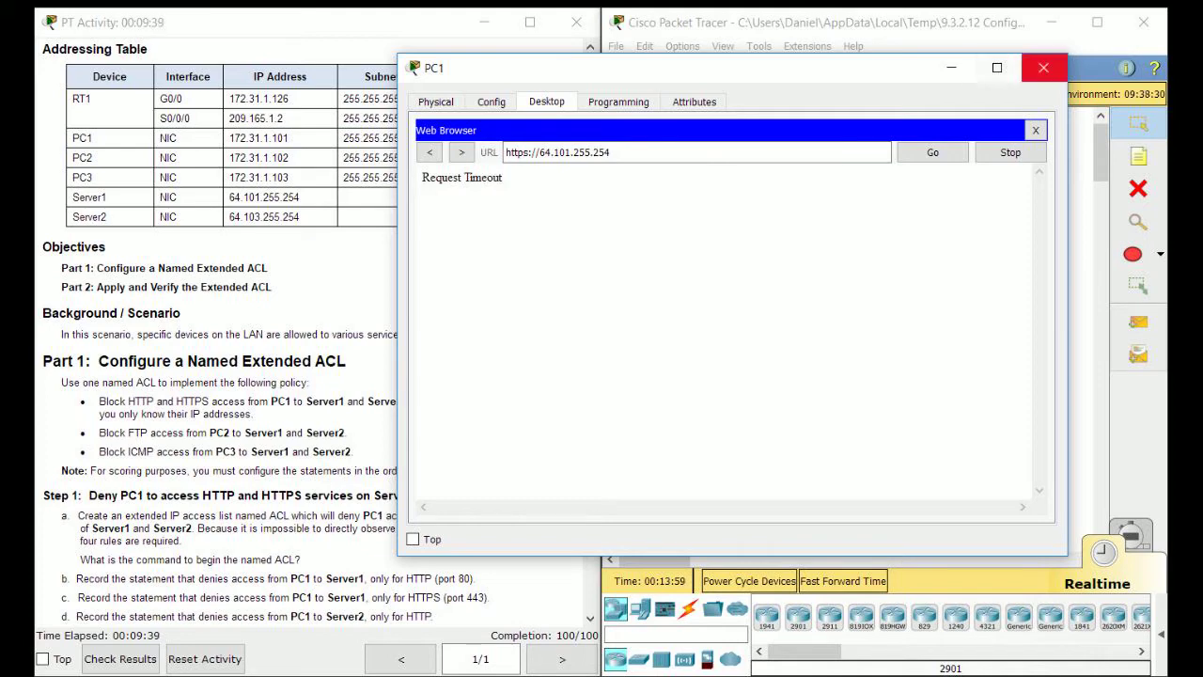
Close PC1's window and open PC2's device window.
click(1043, 67)
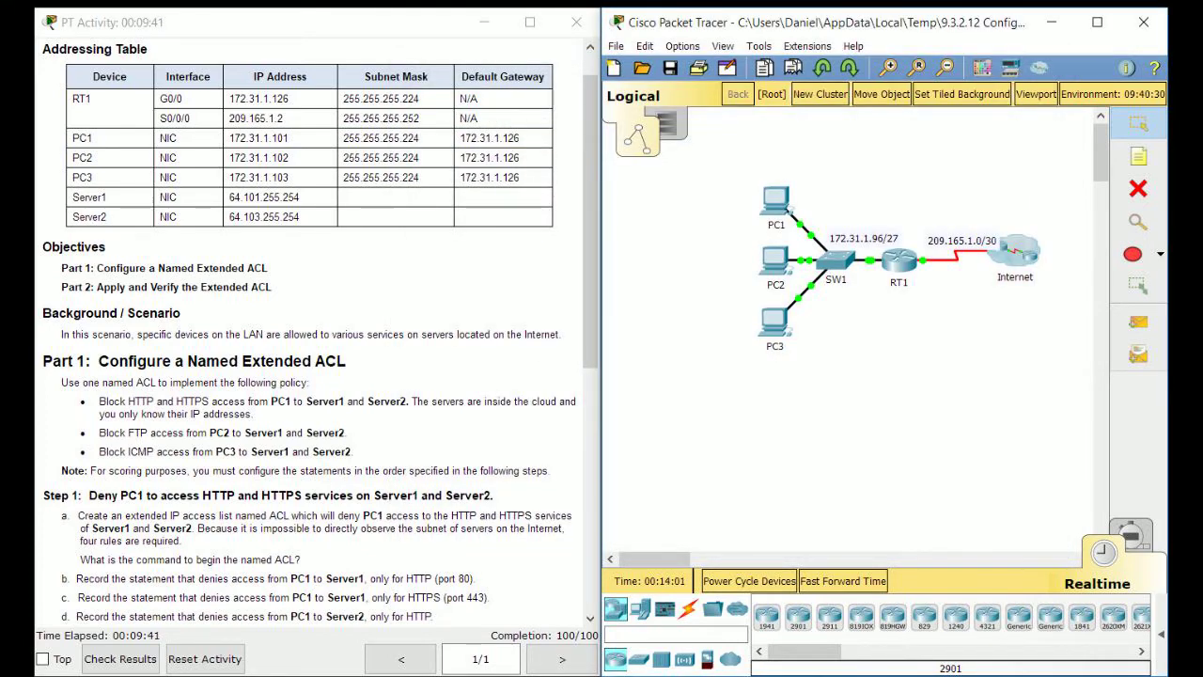
scroll(319, 329, down, 3)
scroll(319, 329, down, 6)
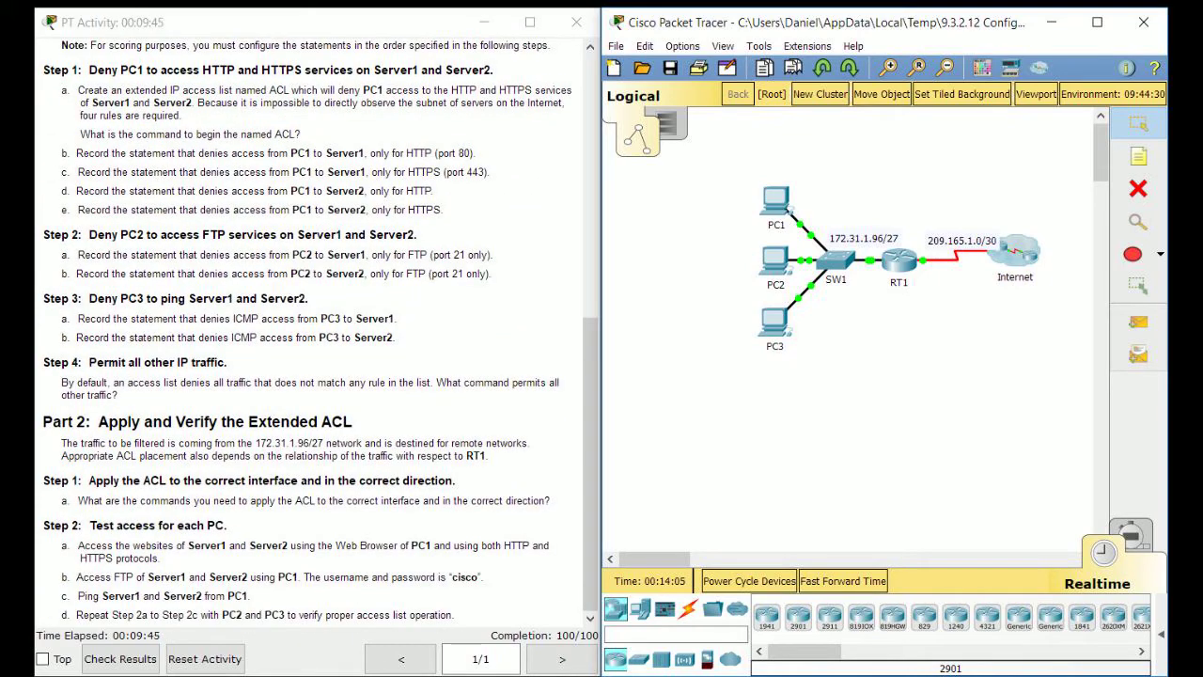
click(776, 259)
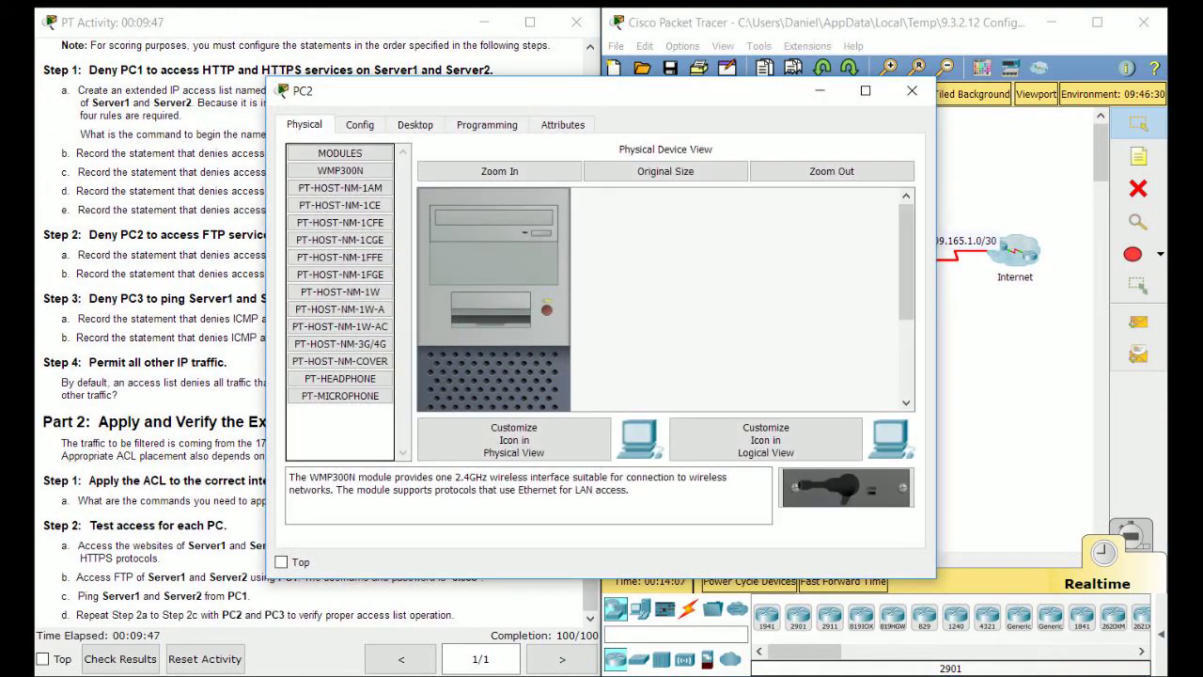
Close PC2 and open PC1's Command Prompt.
click(911, 90)
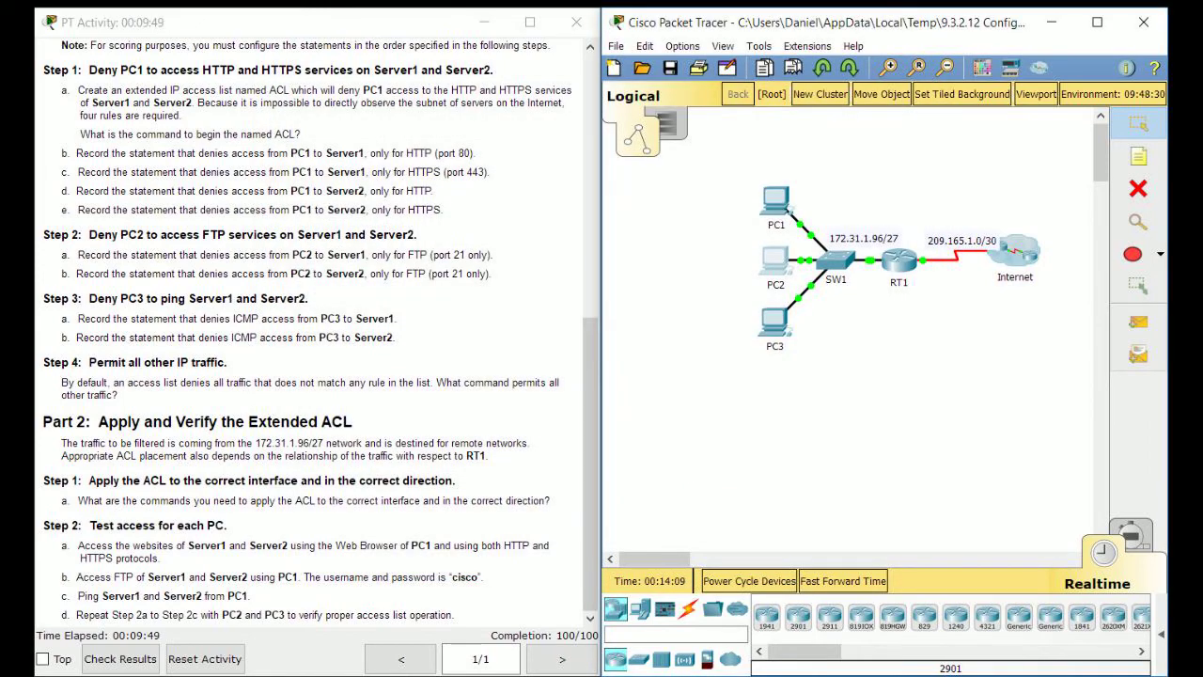
click(775, 199)
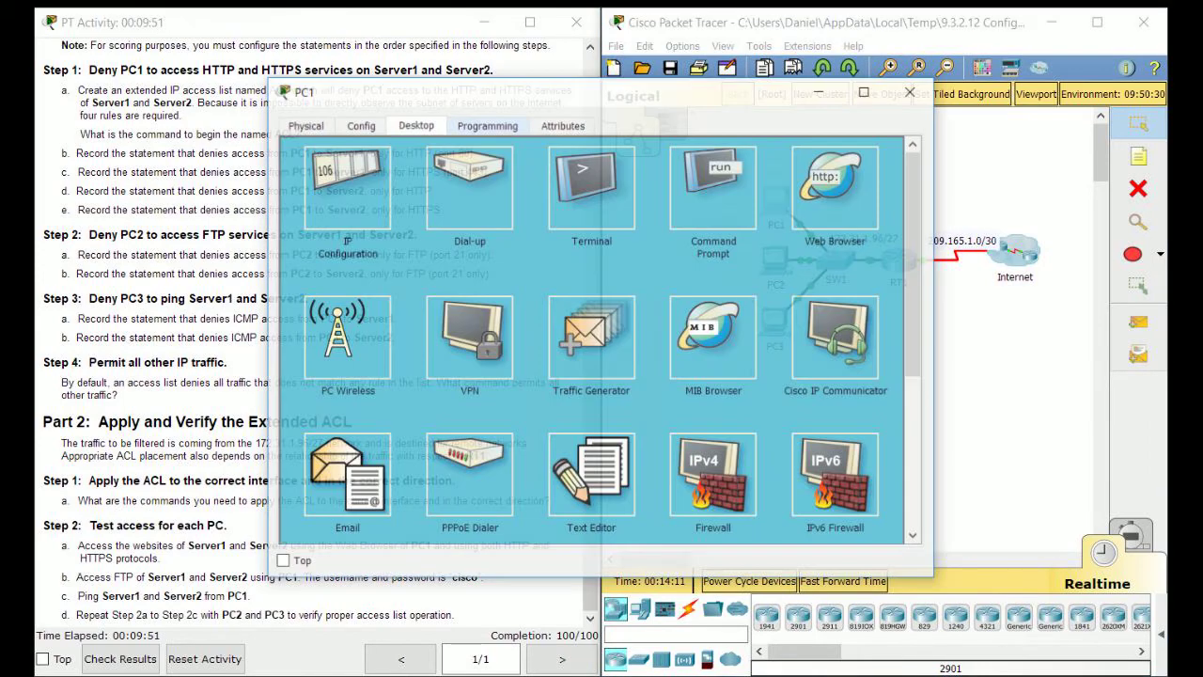
click(971, 191)
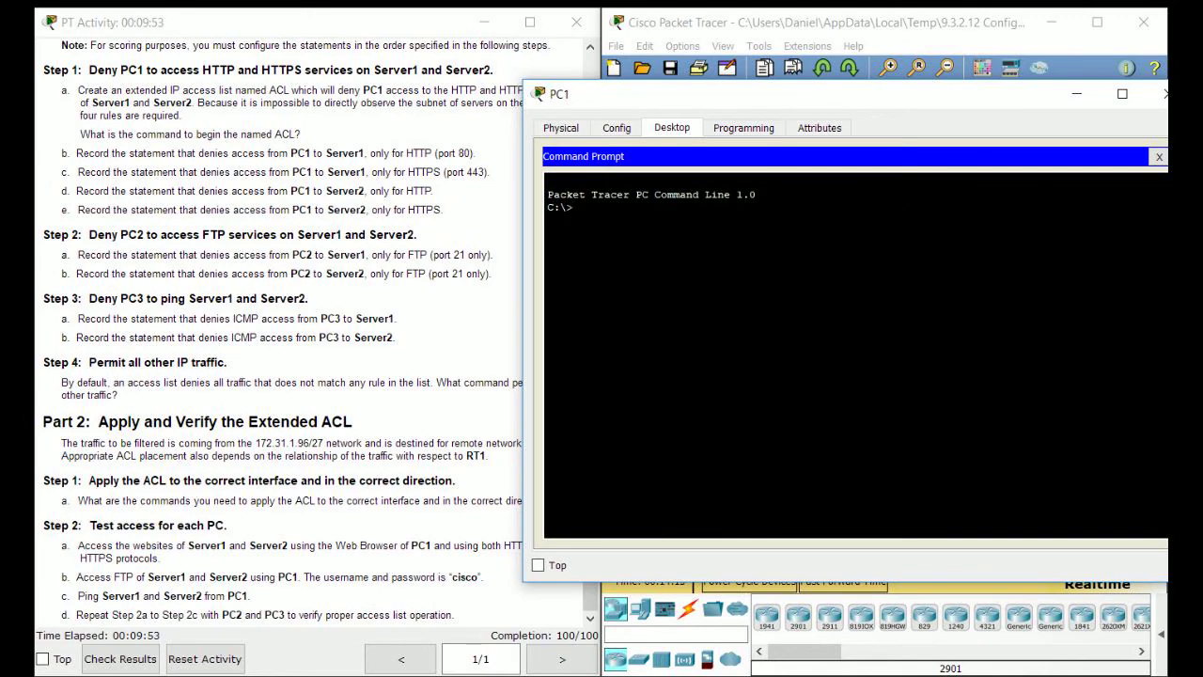
FTP to 64.101.255.254 from PC1 and log in with the lab credentials.
scroll(282, 329, up, 10)
text(ft)
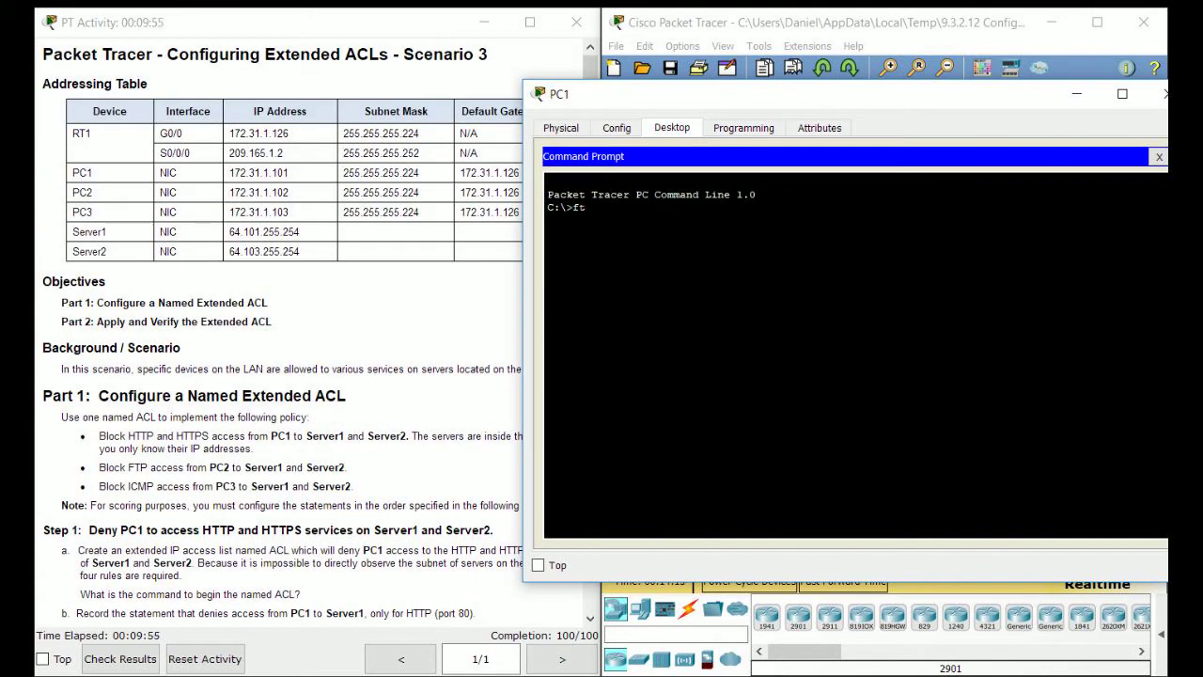
text(p)
scroll(282, 329, down, 10)
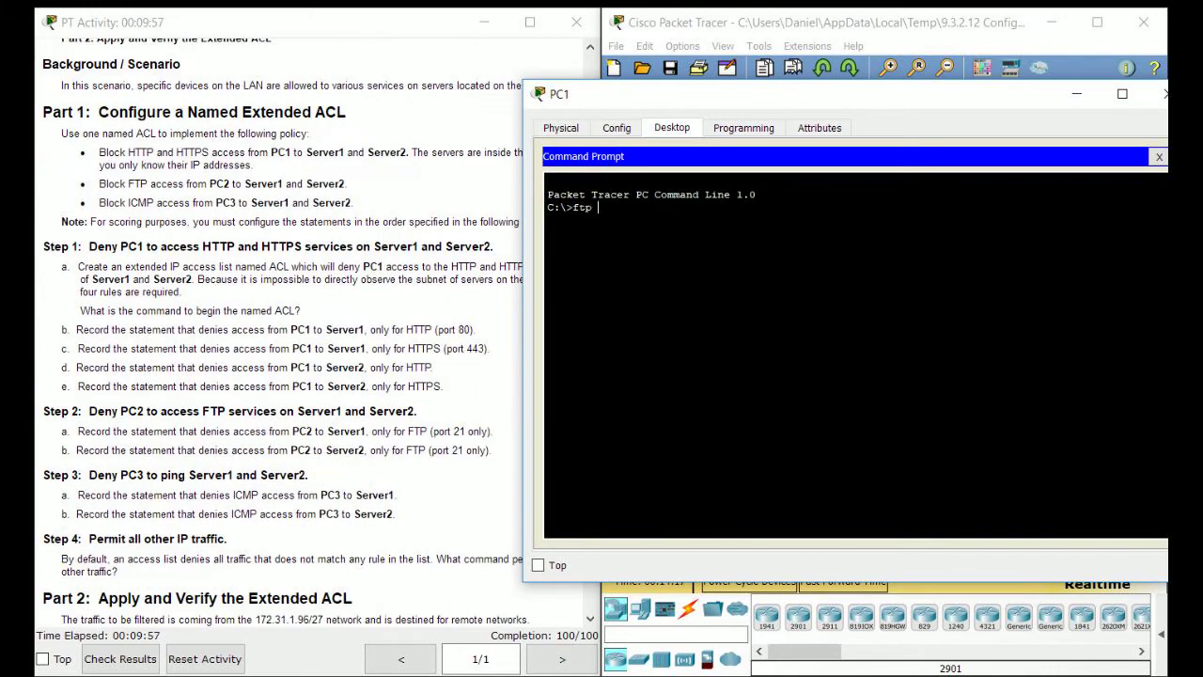
scroll(282, 329, up, 10)
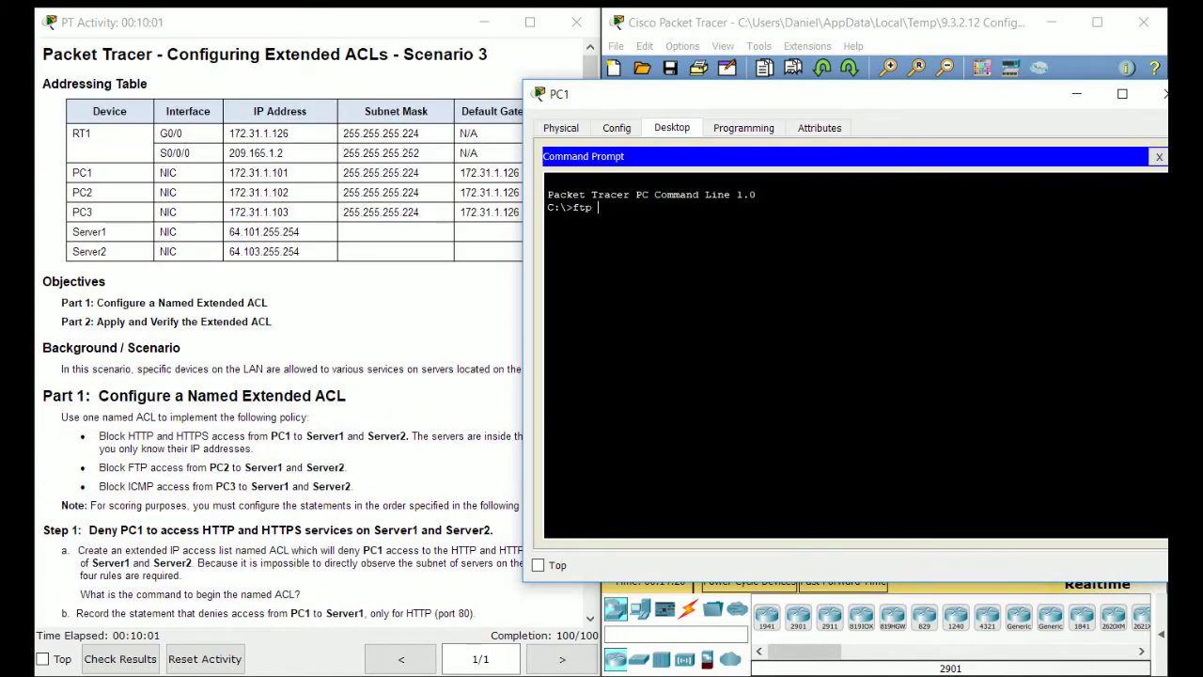
scroll(282, 376, down, 8)
scroll(282, 376, up, 8)
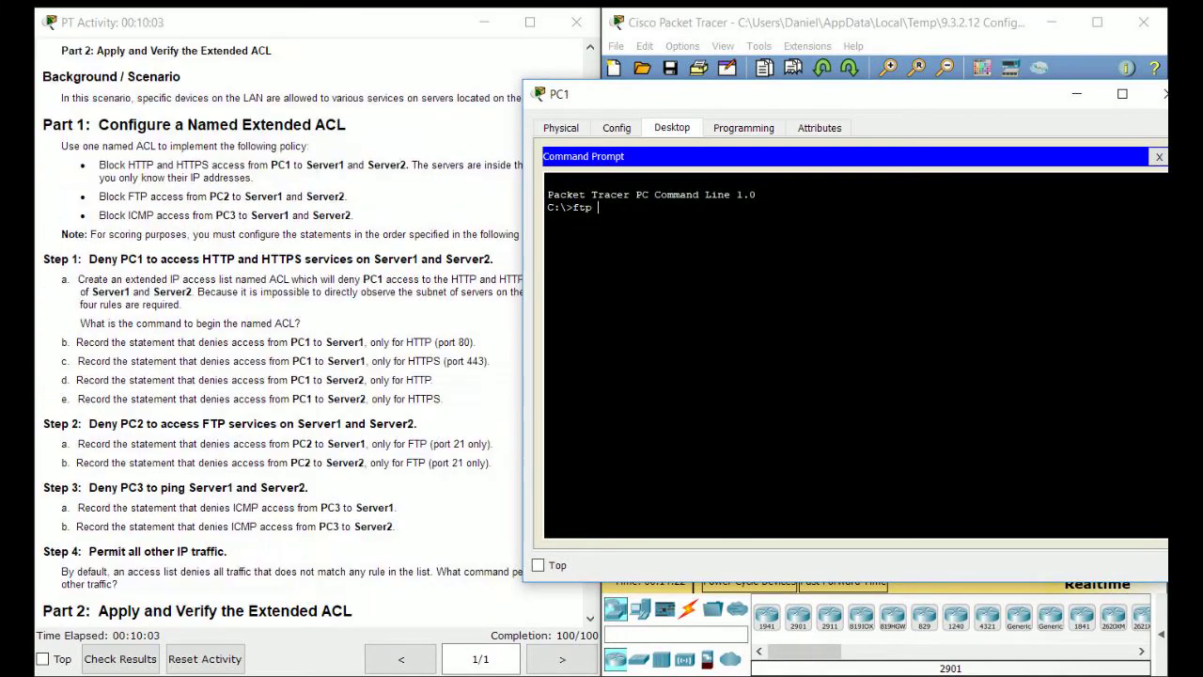
text(64.101.)
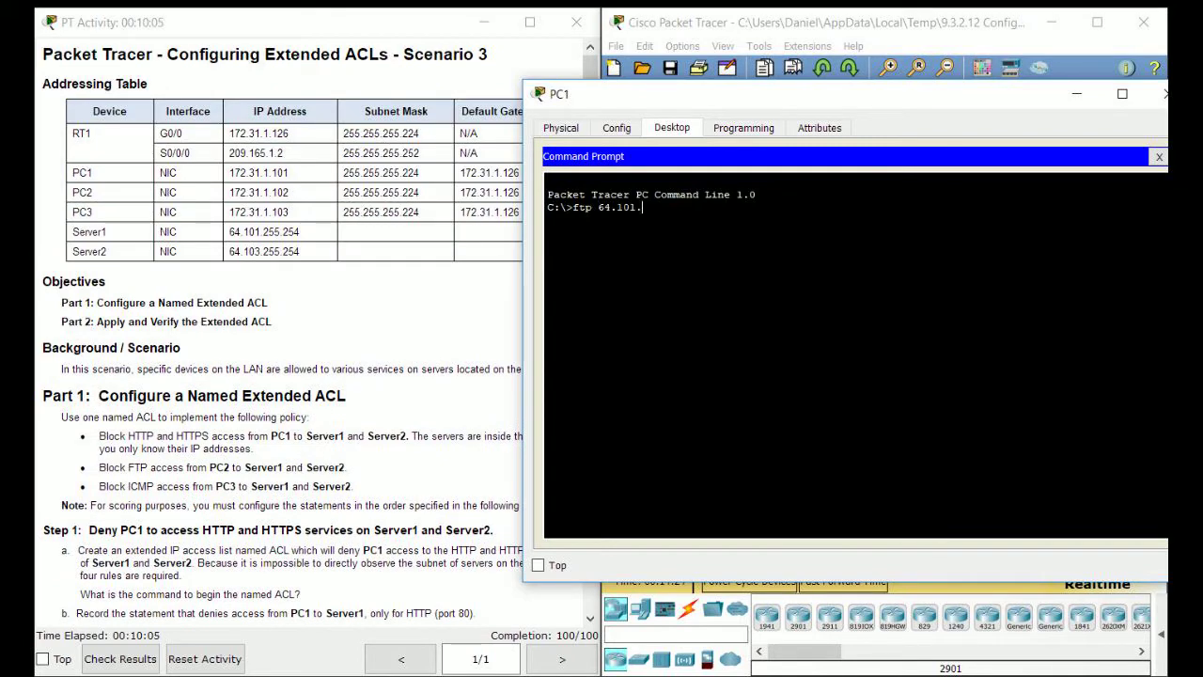
text(255.254)
key(Return)
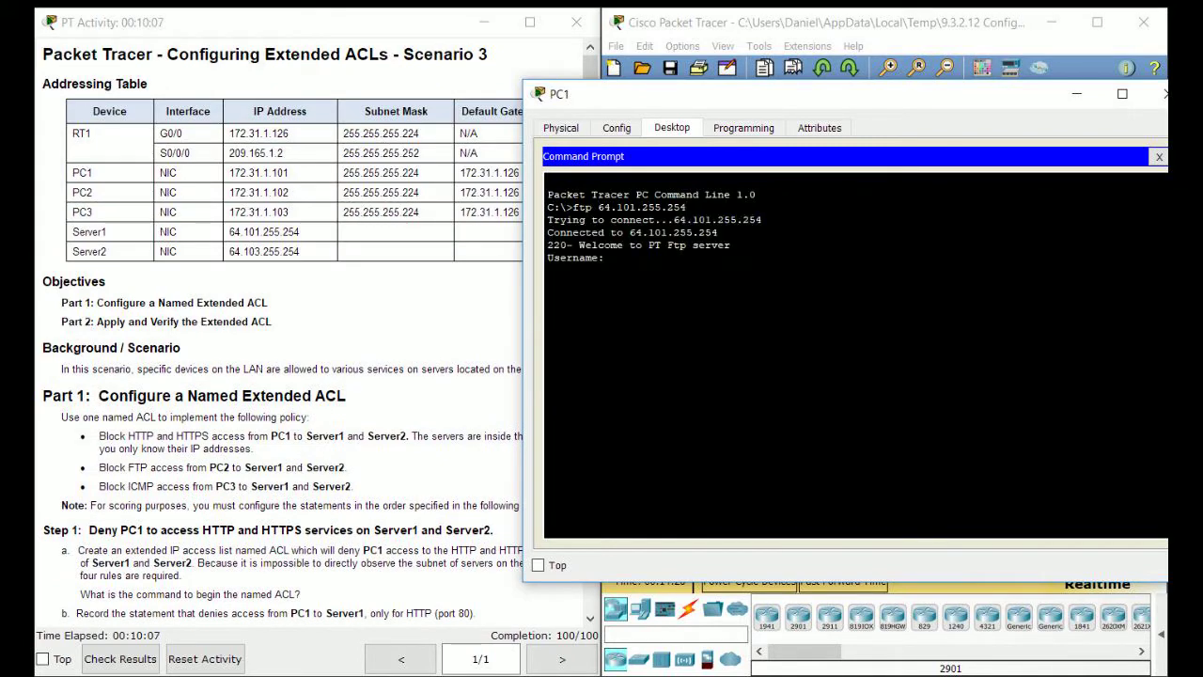
scroll(320, 334, down, 5)
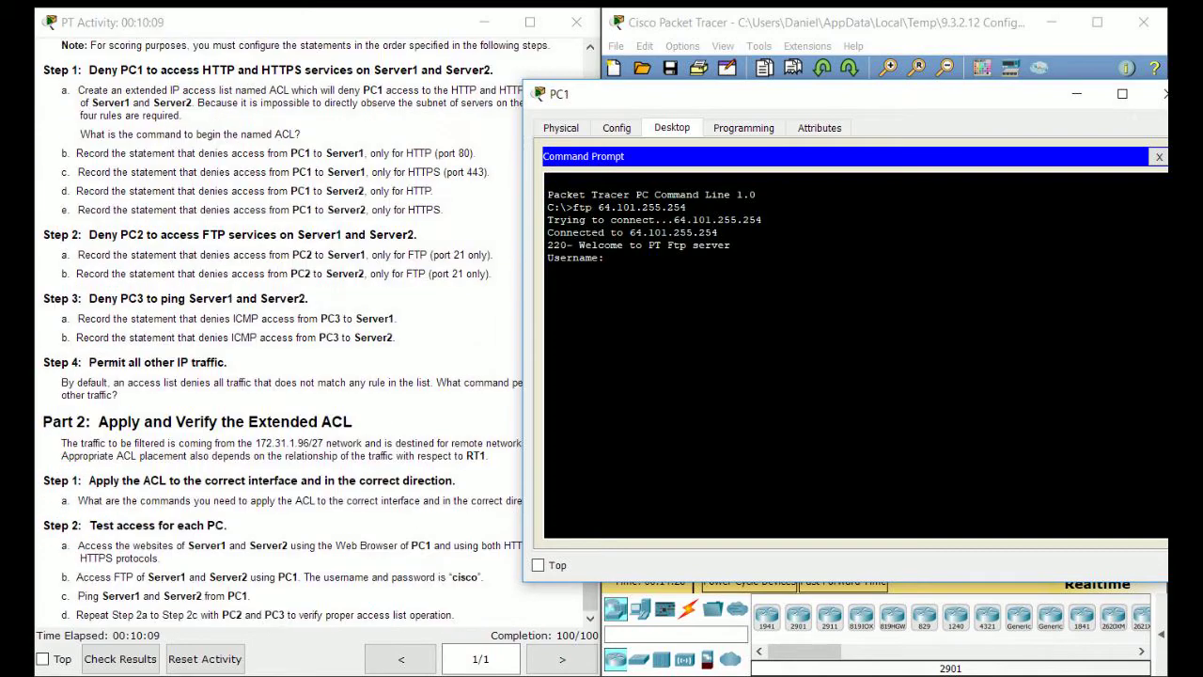
text(cisco)
key(Return)
text(cisco)
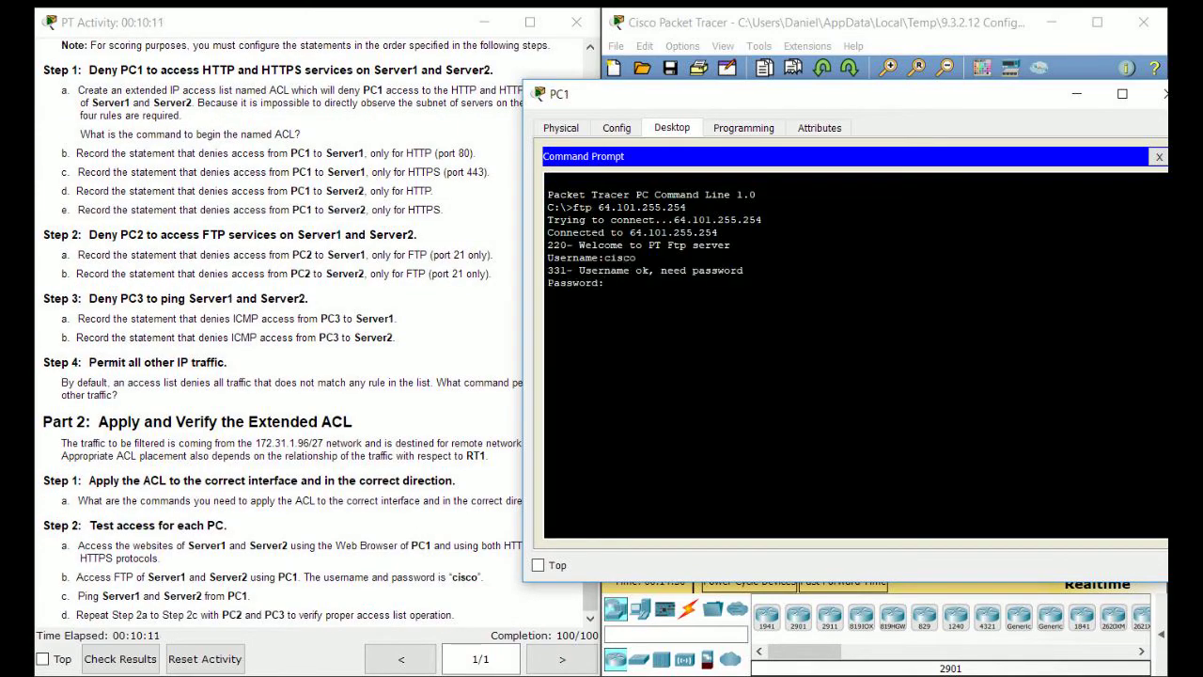
key(Return)
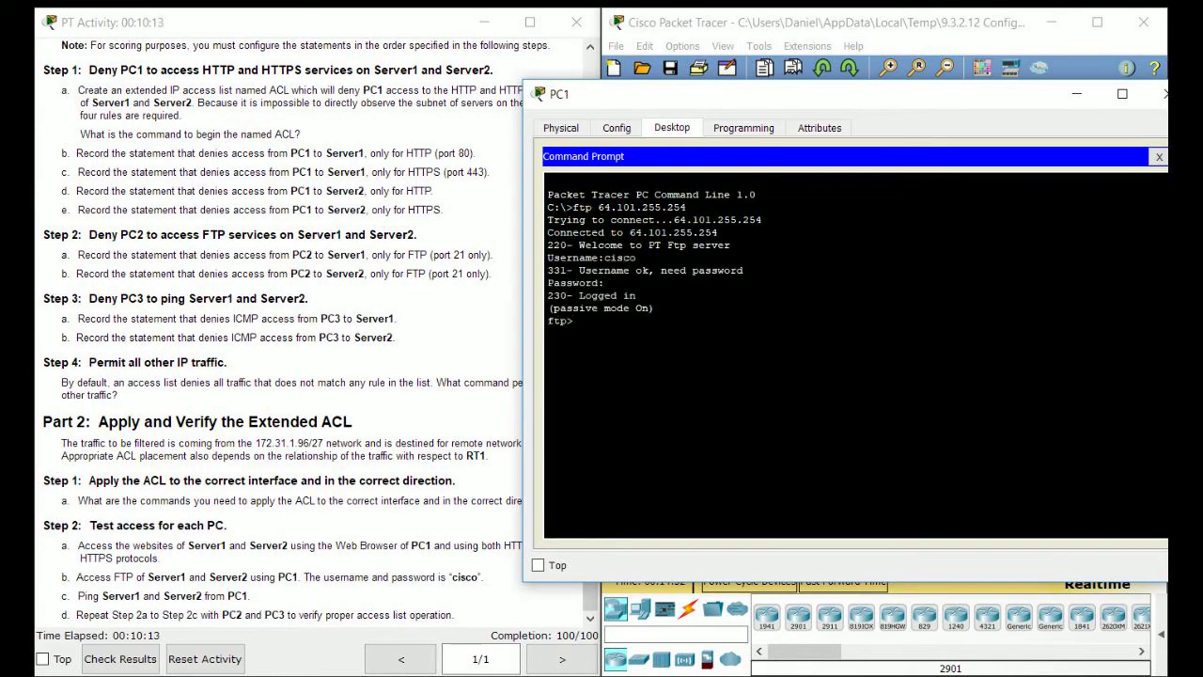
Close the FTP session with Server1 using quit, after listing the client's commands.
text(exit)
key(Return)
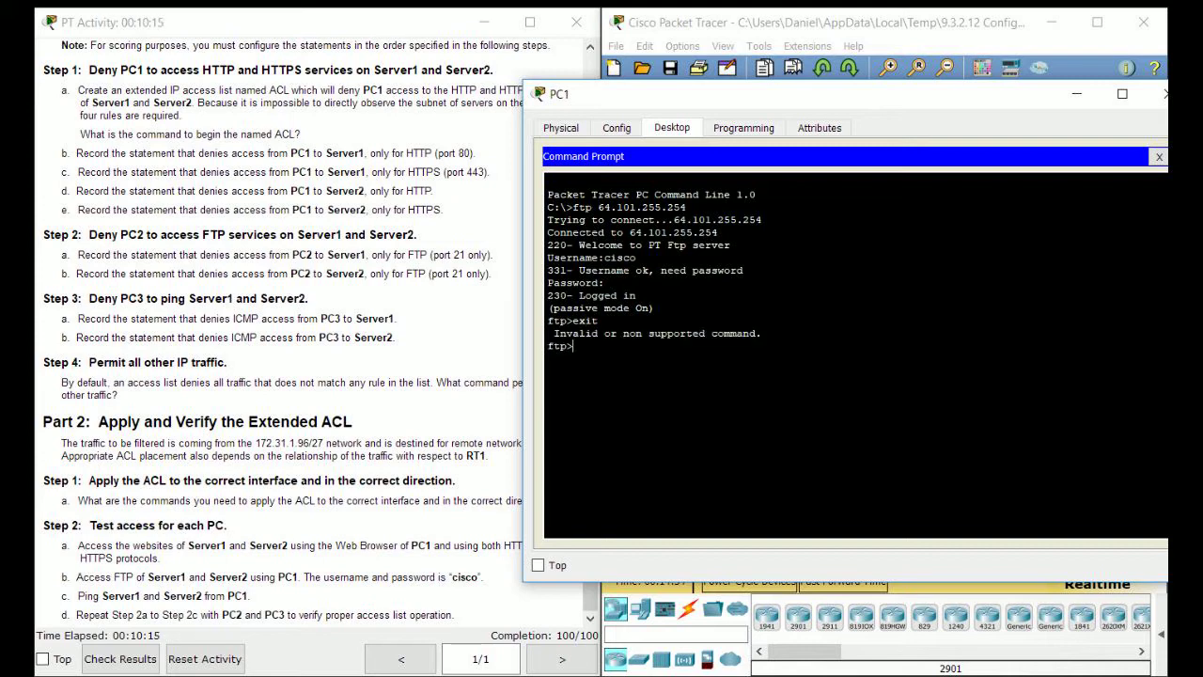
text(end)
key(Return)
text(?)
key(Return)
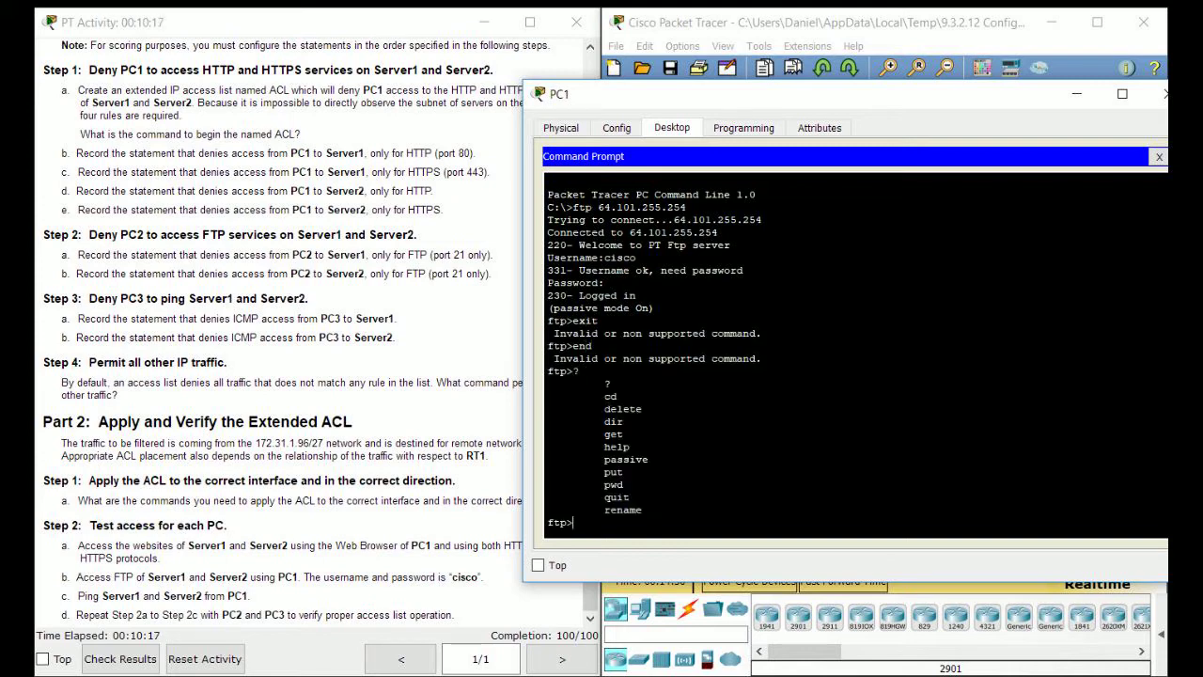
text(quit)
key(Return)
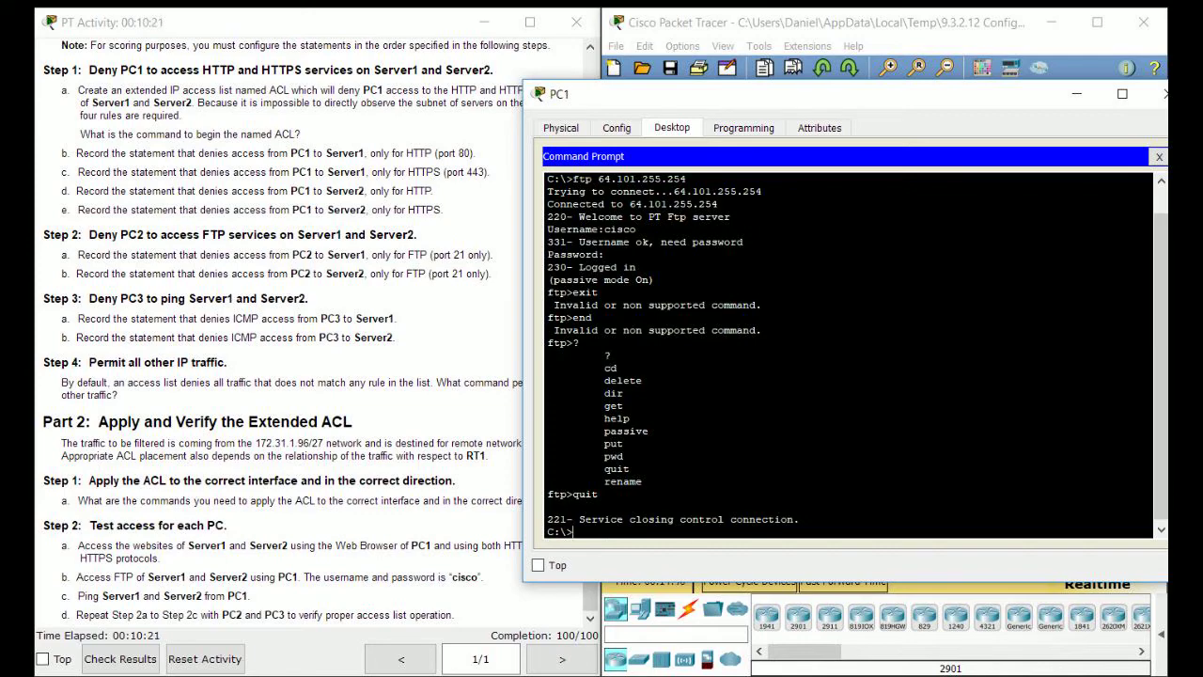
Connect by FTP to 64.103.255.254 and log in with the lab credentials.
scroll(310, 339, up, 3)
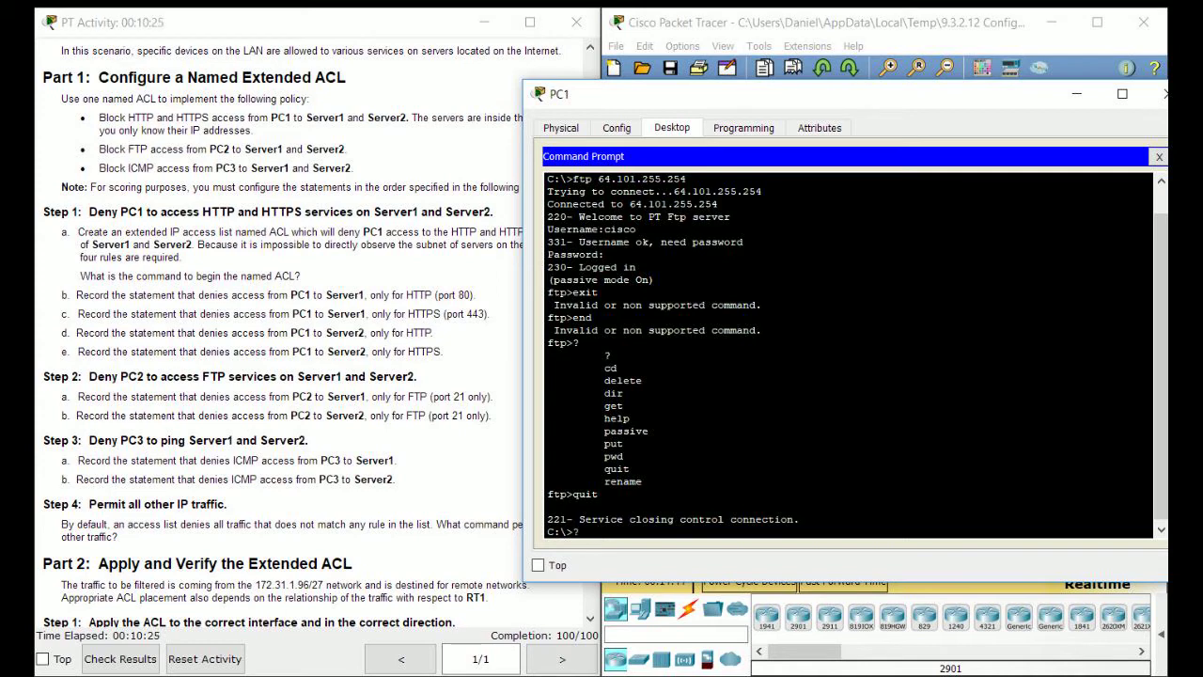
key(Up)
key(BackSpace)
text(3)
key(Return)
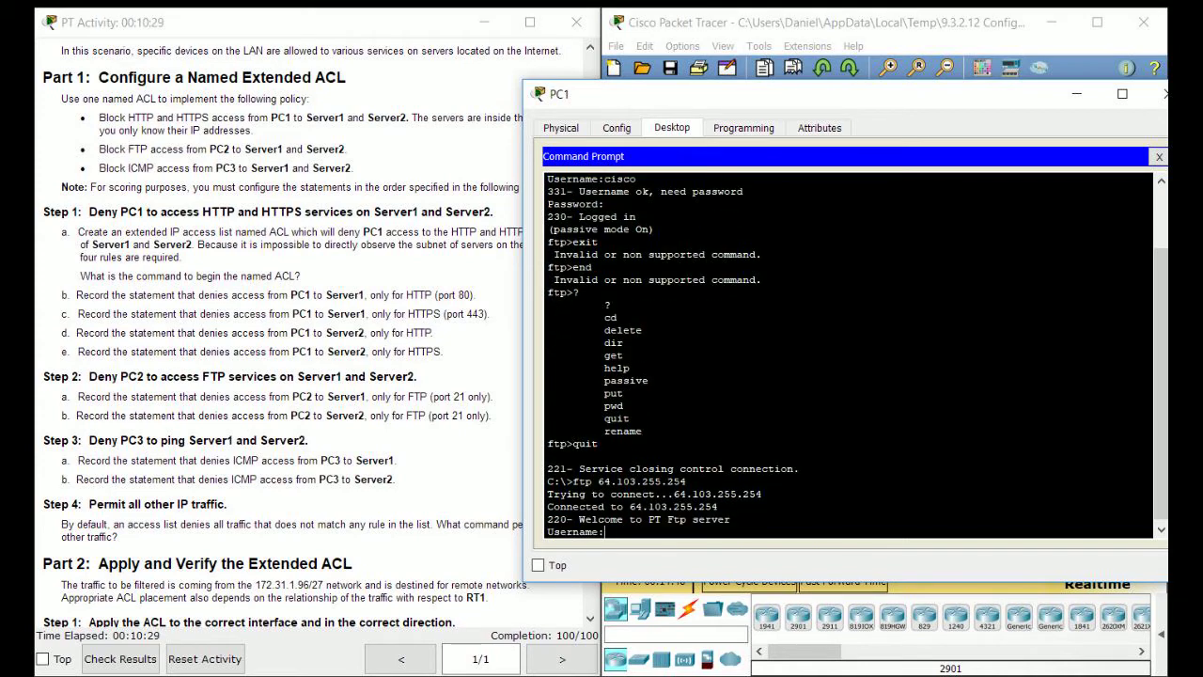
text(cisco)
key(Return)
text(cisco)
key(Return)
Quit the FTP session with Server2, returning to C:\>.
key(Return)
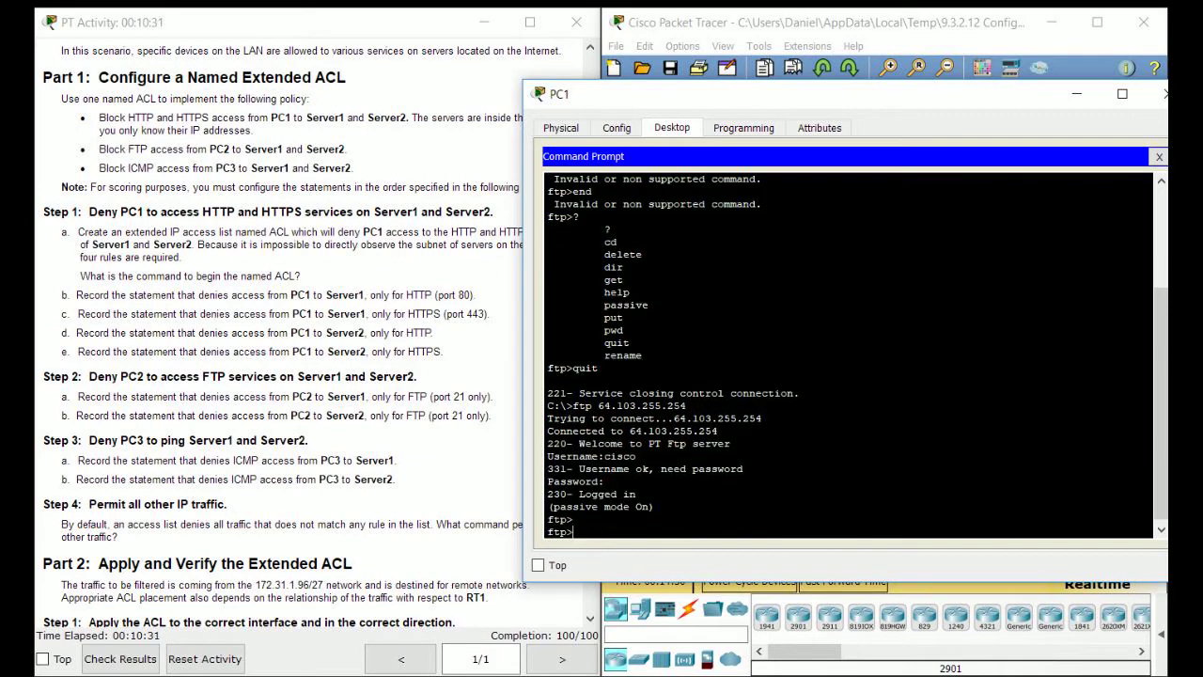
text(e)
key(BackSpace)
text(quit)
key(Return)
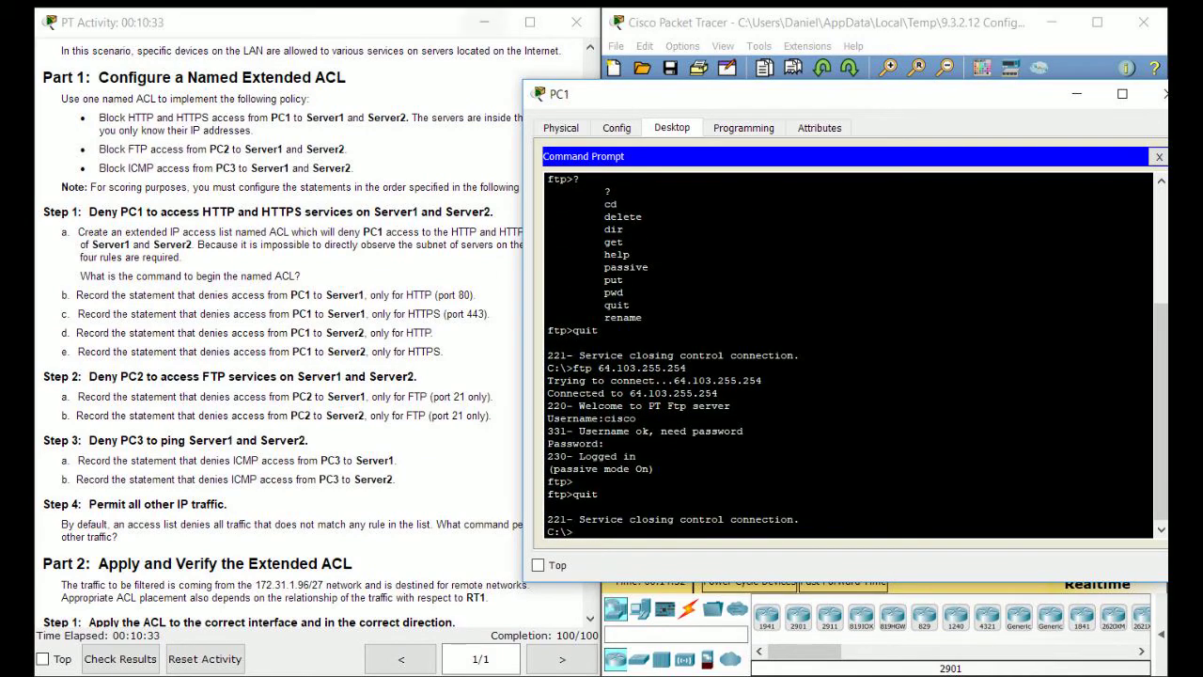
drag(714, 94, 663, 84)
scroll(301, 338, down, 3)
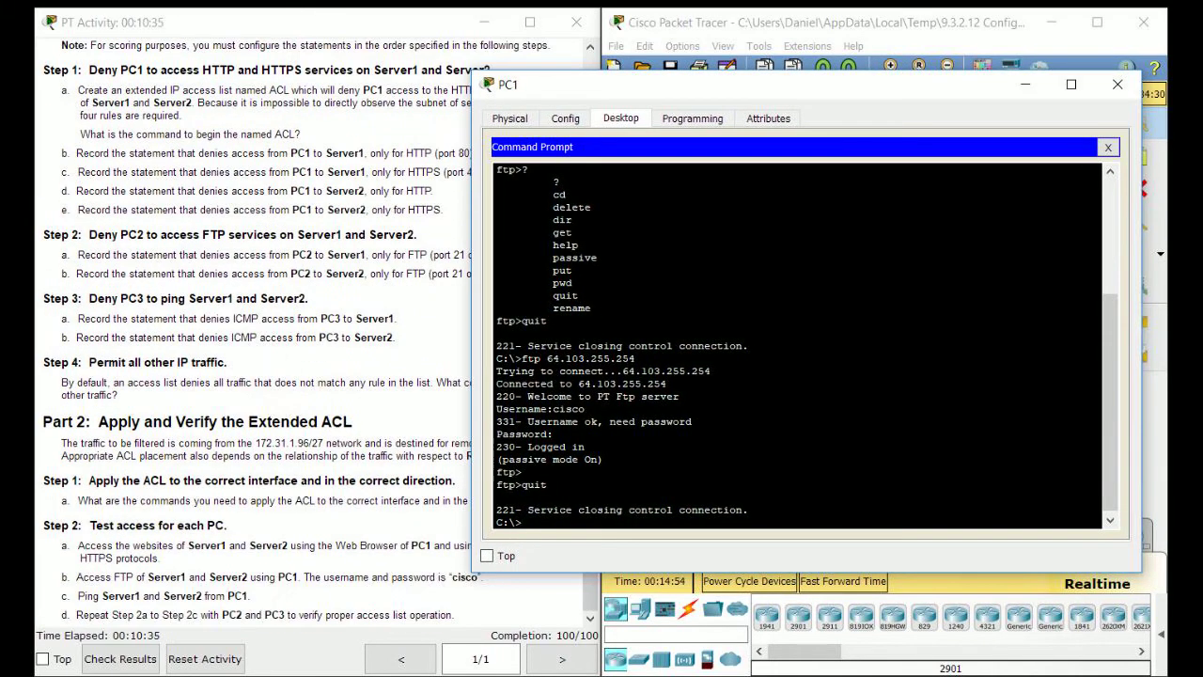
Ping 64.101.255.254 from PC1, stopping each run with Ctrl+C.
text(ping 64.101.255.254)
key(Return)
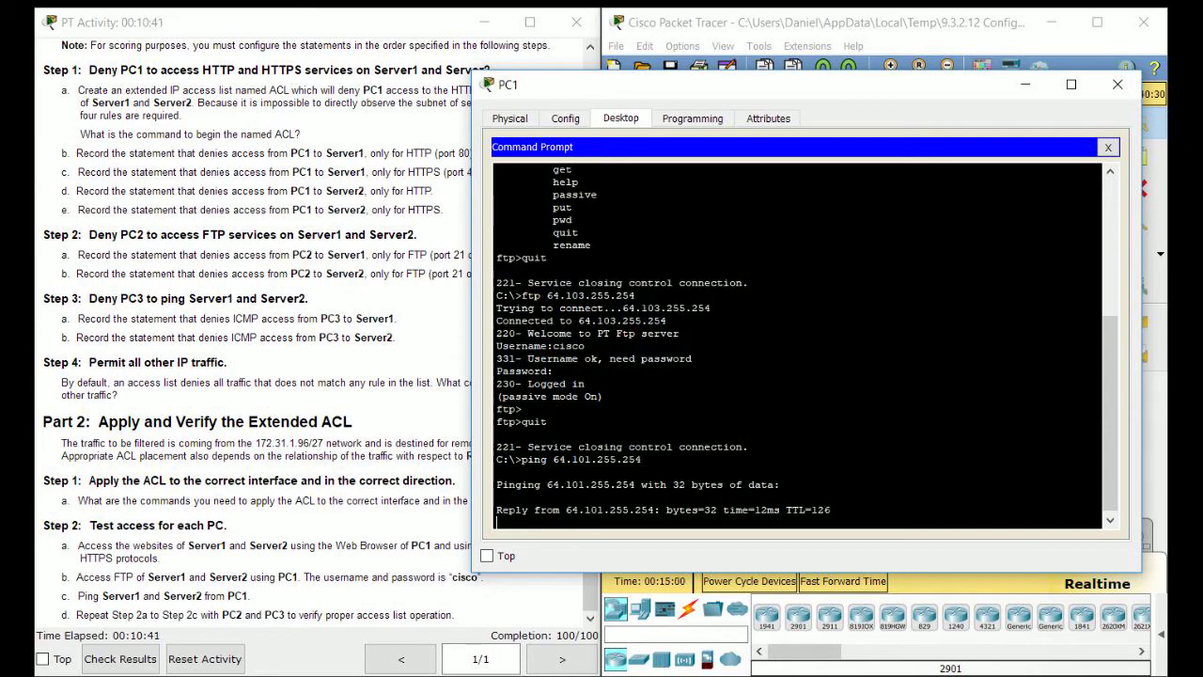
key(ctrl+c)
key(Up)
key(BackSpace)
key(BackSpace)
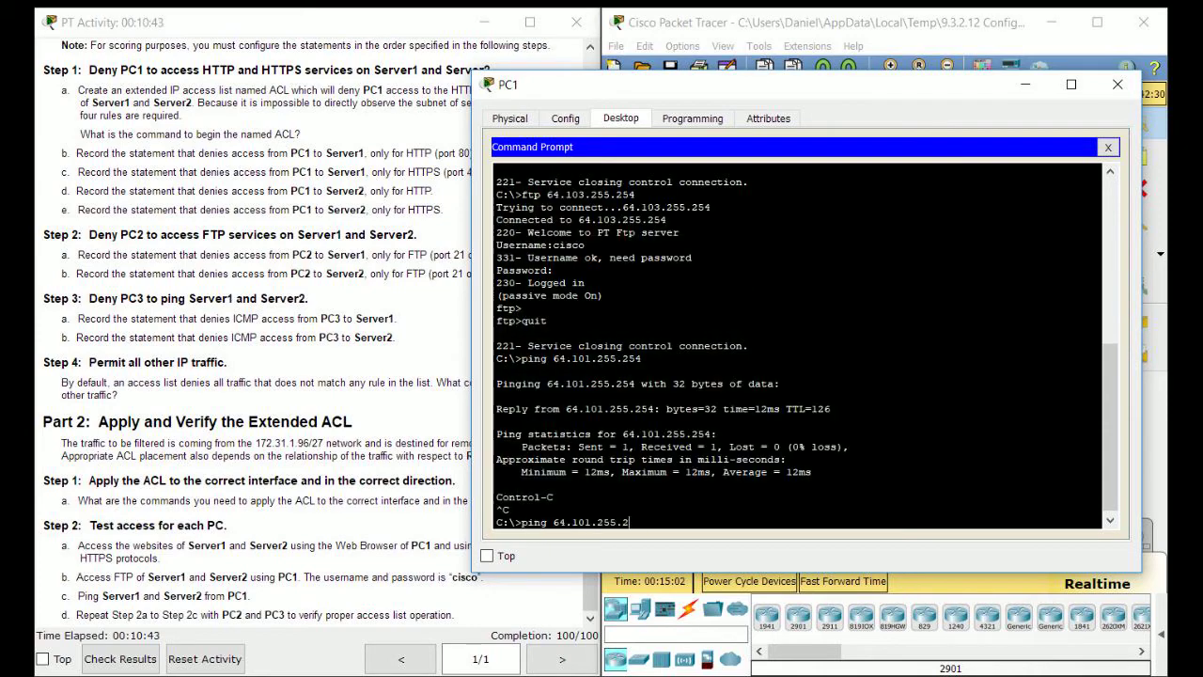
text(54)
key(Left)
key(Left)
key(Left)
key(Left)
key(Left)
key(Left)
key(Return)
key(ctrl+c)
Ping 64.103.255.254 from PC1 and stop it with Ctrl+C.
key(Up)
key(Left)
key(Left)
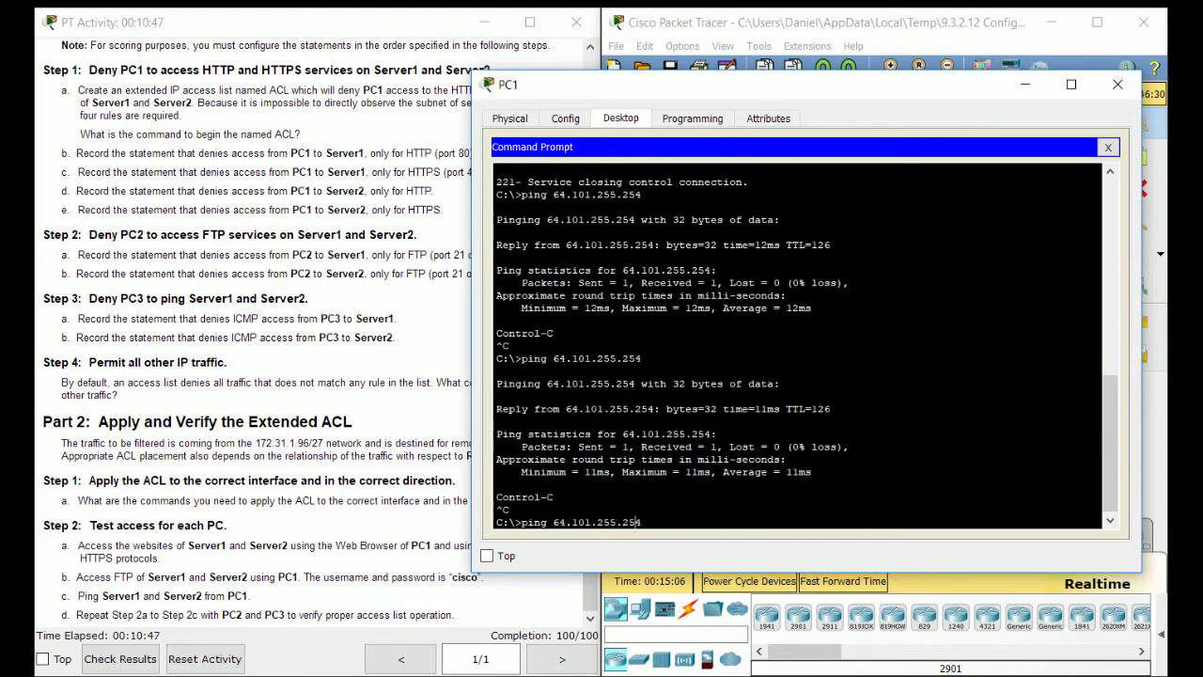
key(BackSpace)
text(3)
key(Return)
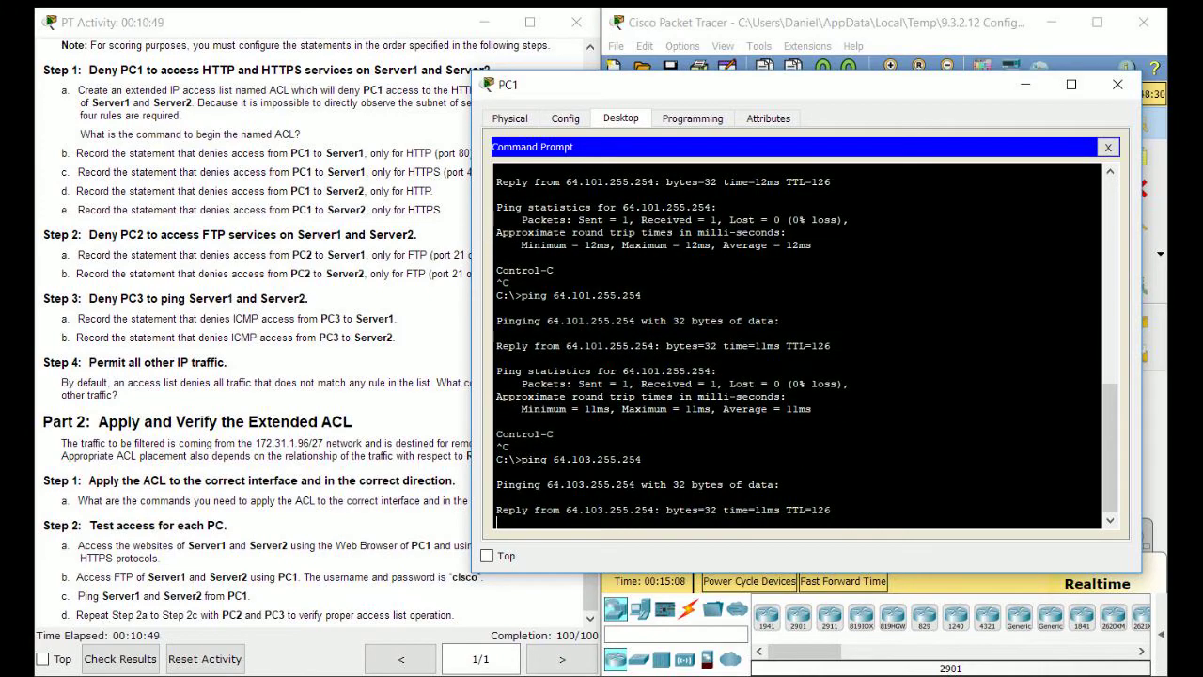
key(ctrl+c)
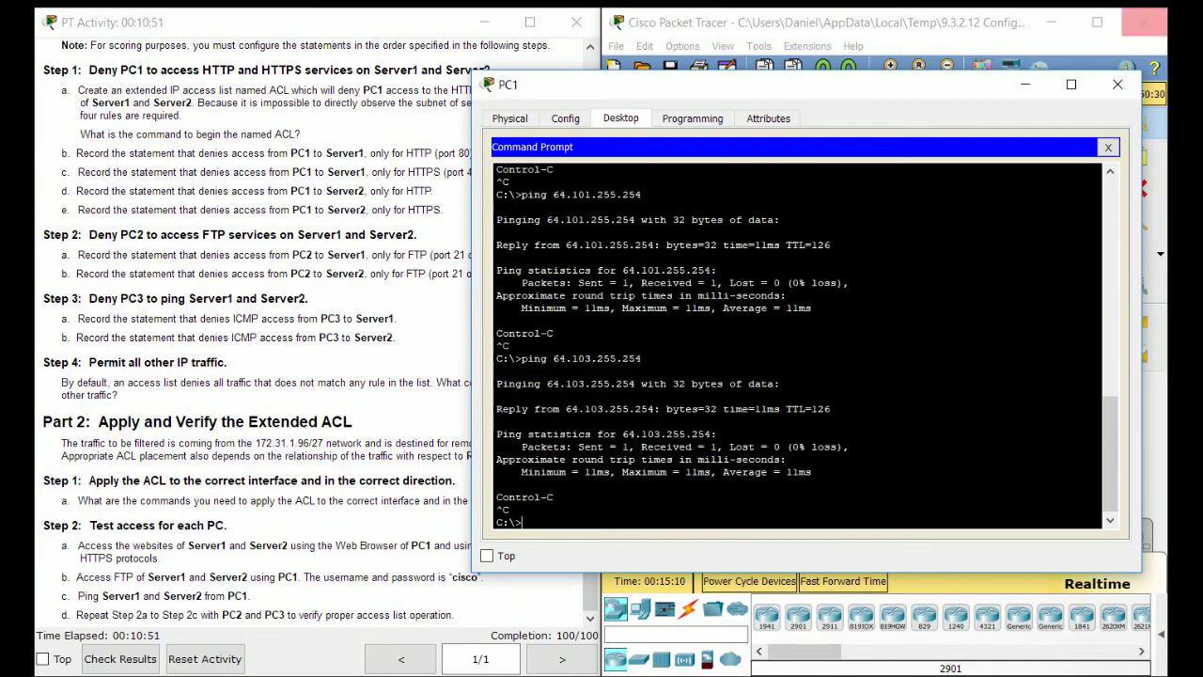
Close PC1's window and open PC2's device window.
click(1117, 85)
click(776, 260)
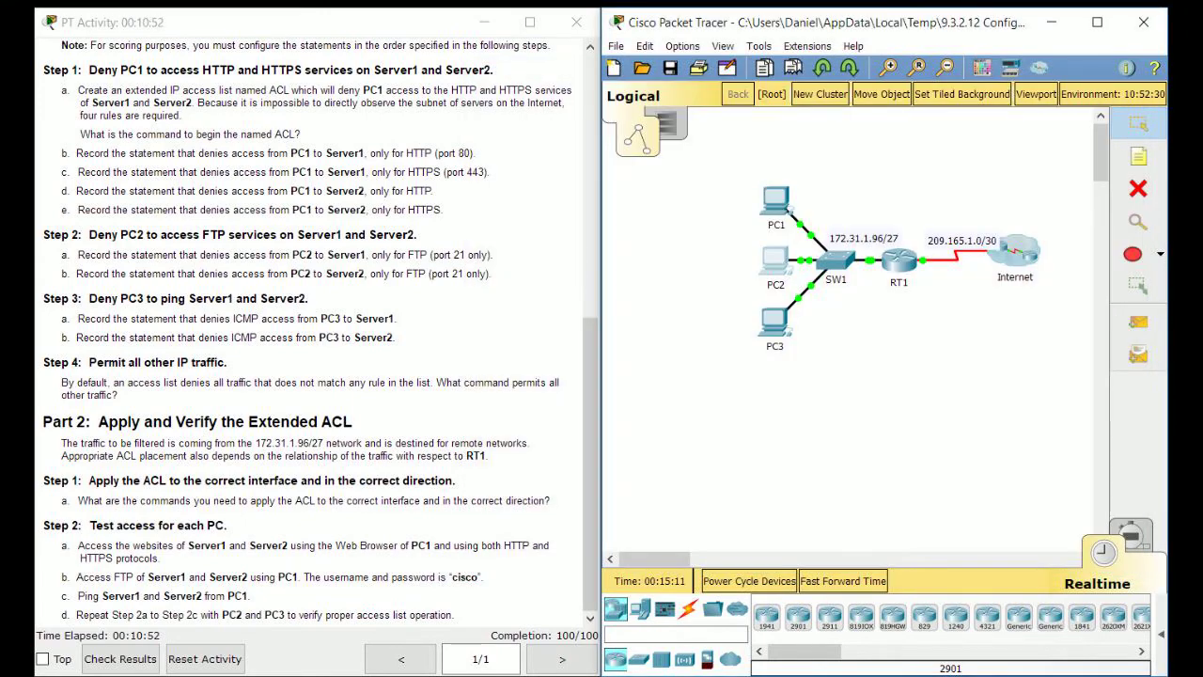
drag(554, 89, 797, 102)
click(649, 137)
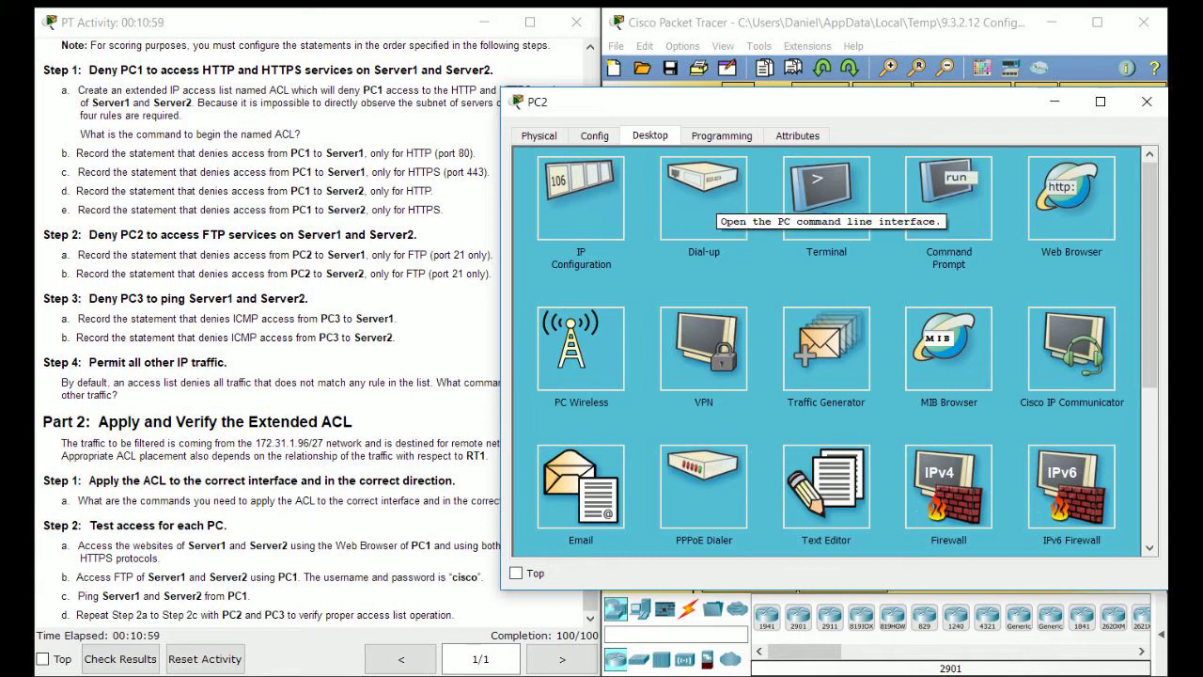
click(1070, 197)
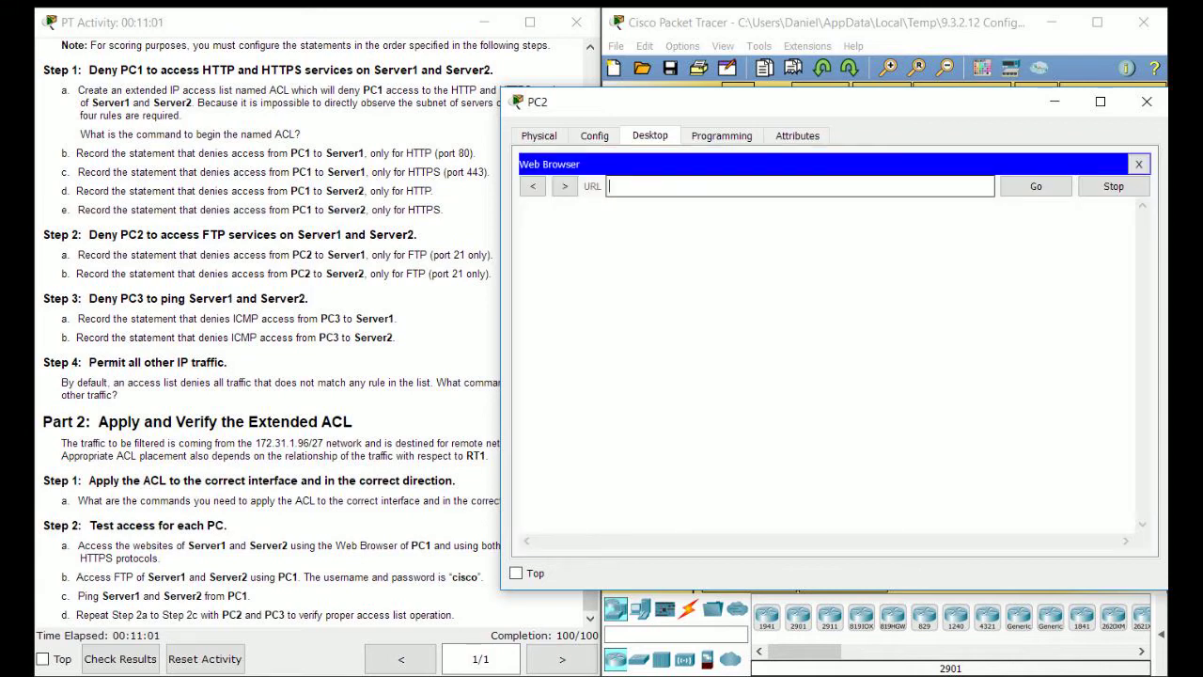
text(64.101.)
scroll(272, 328, up, 5)
text(255.254)
key(Return)
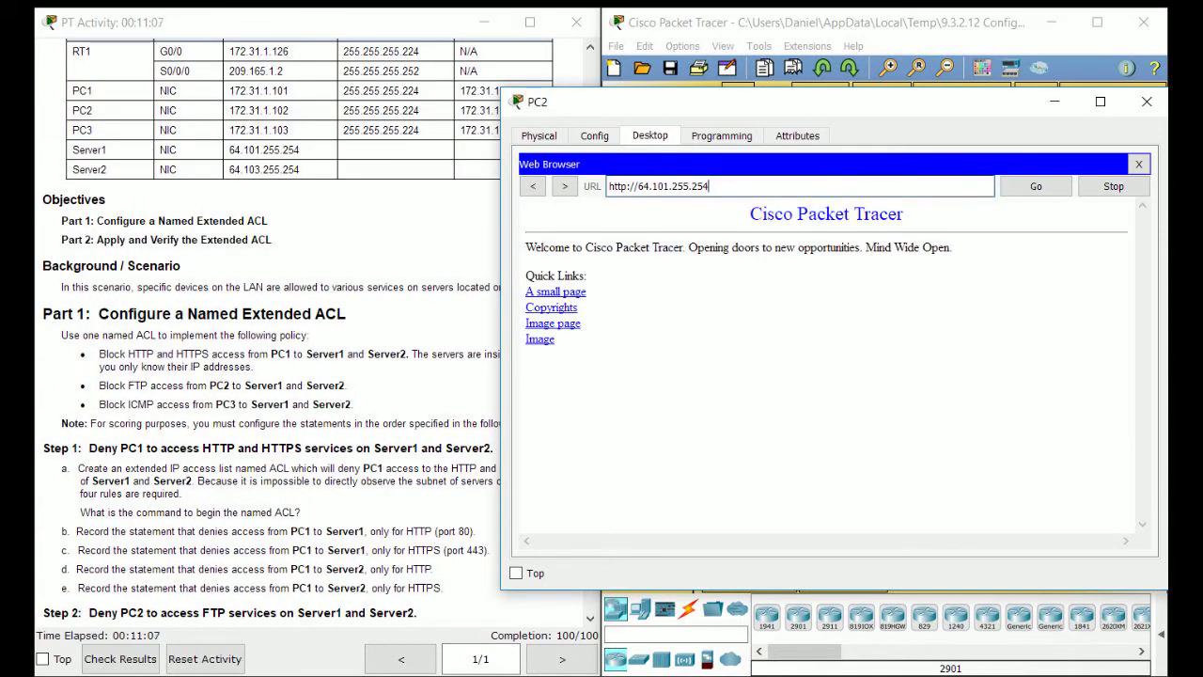
Load 64.101.255.254 over HTTPS, then 64.103.255.254 over HTTP.
click(632, 185)
text(s)
key(End)
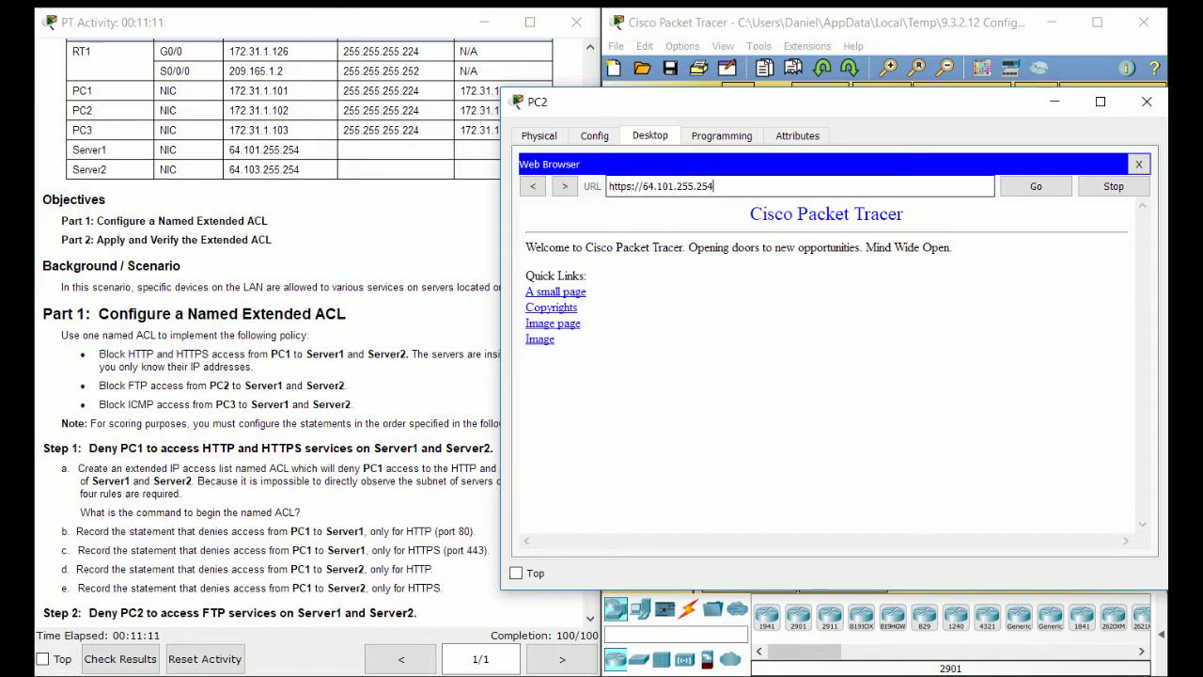
click(675, 185)
key(BackSpace)
text(3)
click(631, 185)
key(BackSpace)
key(End)
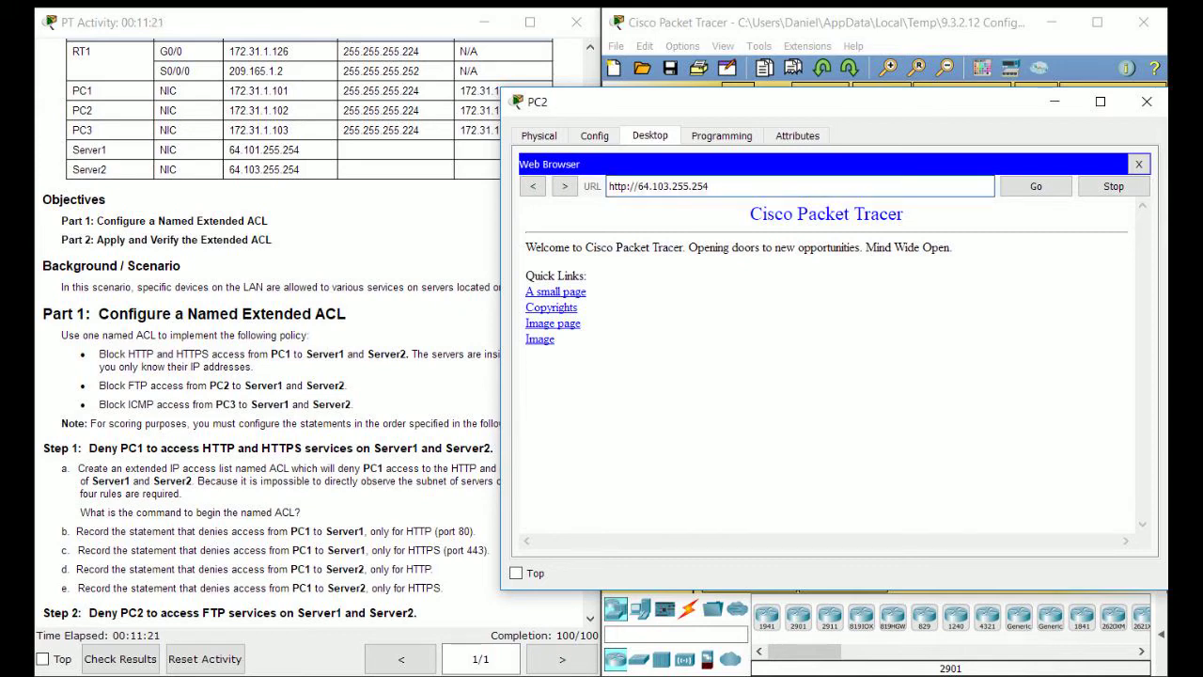
drag(710, 186, 608, 186)
key(BackSpace)
text(adi)
key(Return)
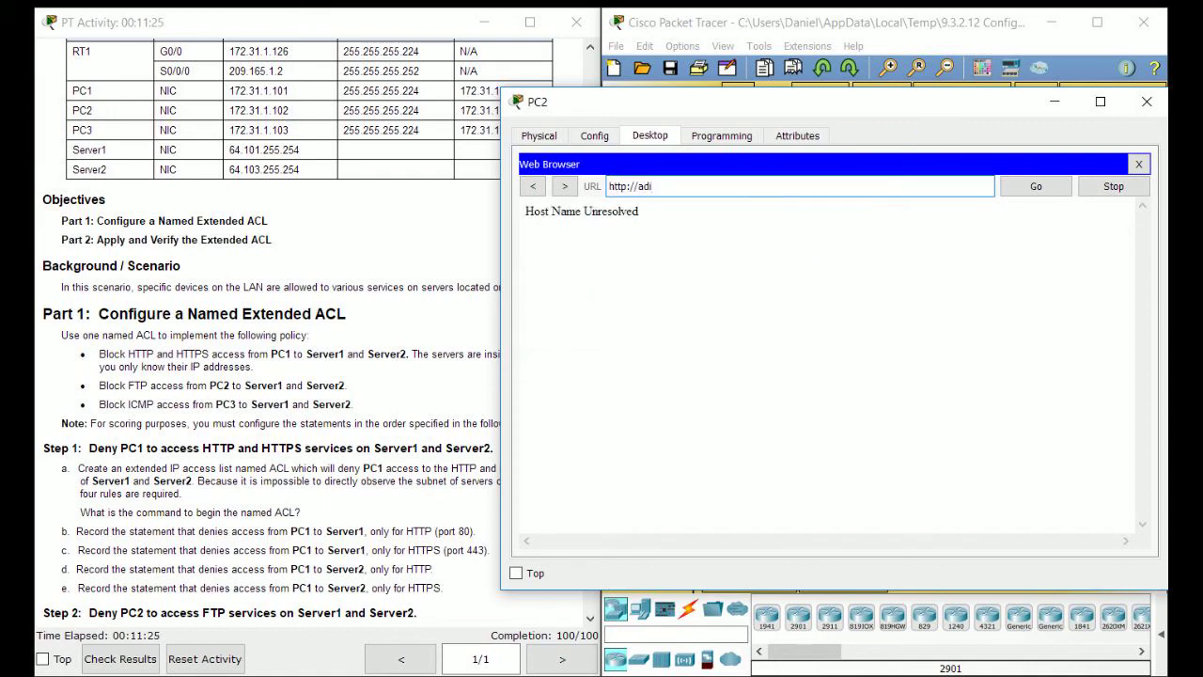
drag(657, 186, 627, 186)
click(658, 186)
text(s://)
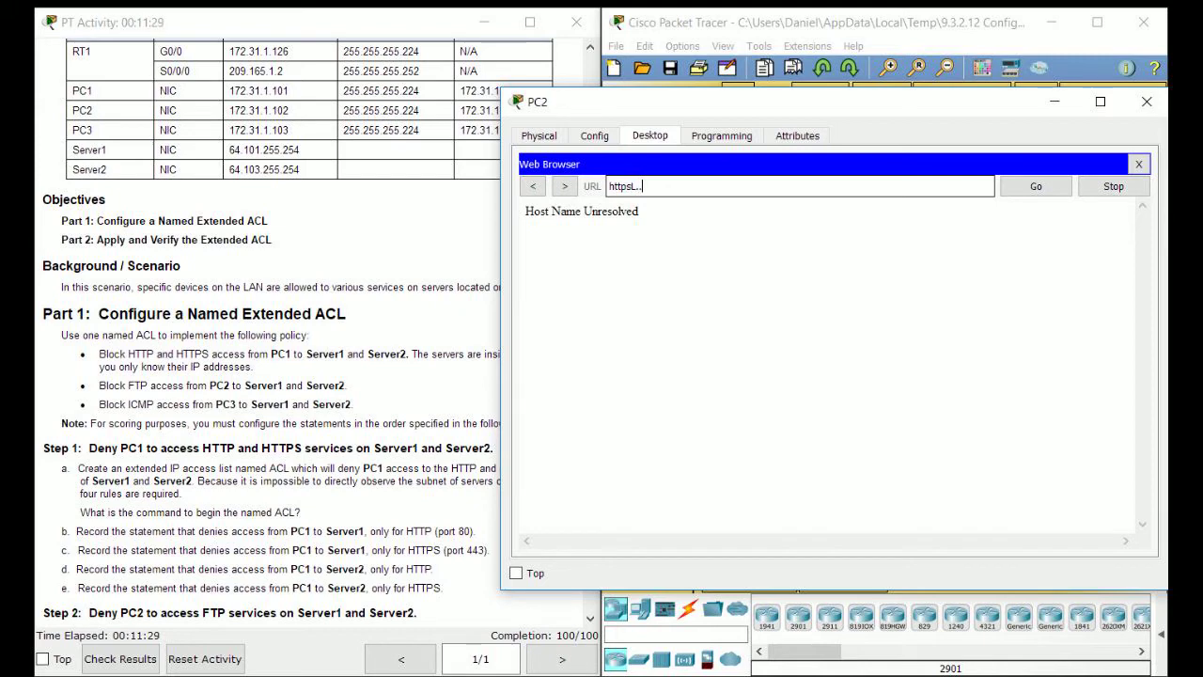
text(://64.103.255.254)
key(Return)
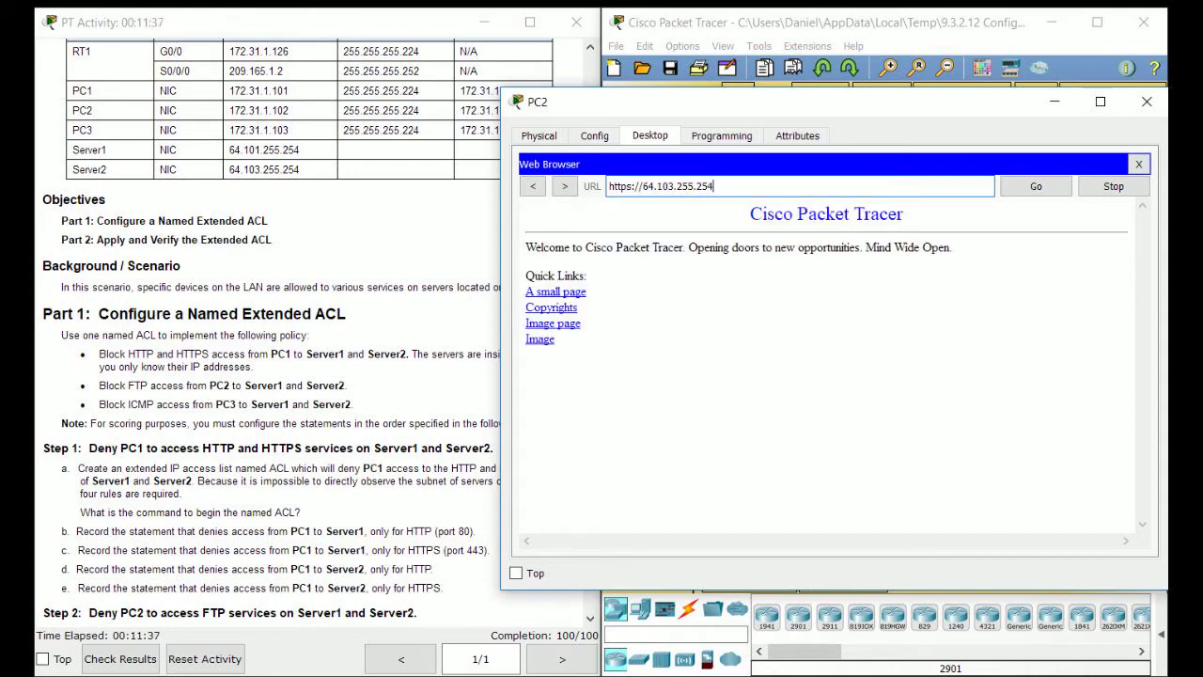
click(1147, 101)
click(775, 258)
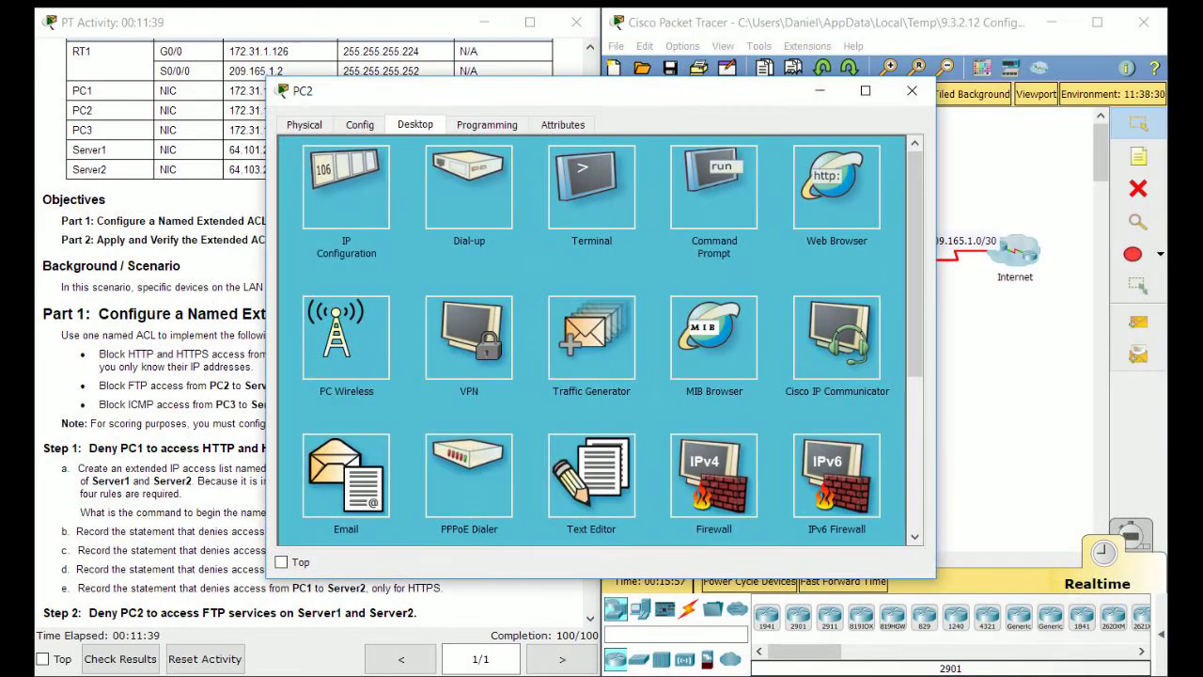
From PC2's Command Prompt, run ftp 64.101.255.254 and let it time out.
click(720, 179)
drag(695, 103, 777, 105)
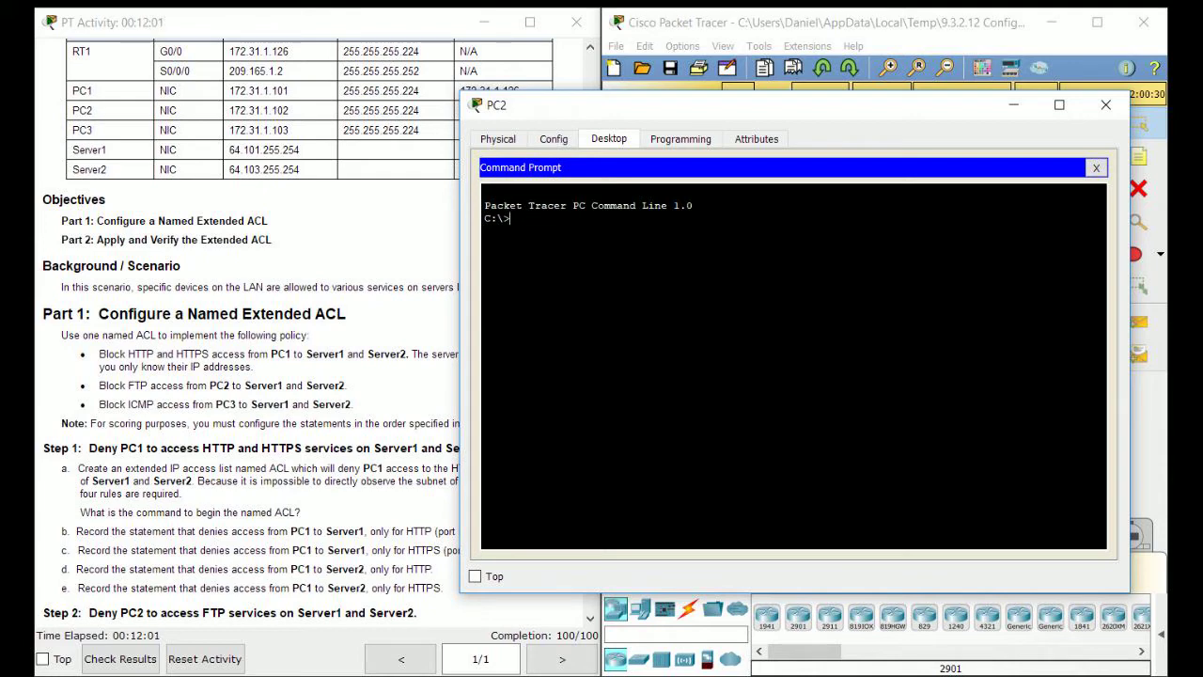
scroll(314, 332, down, 1)
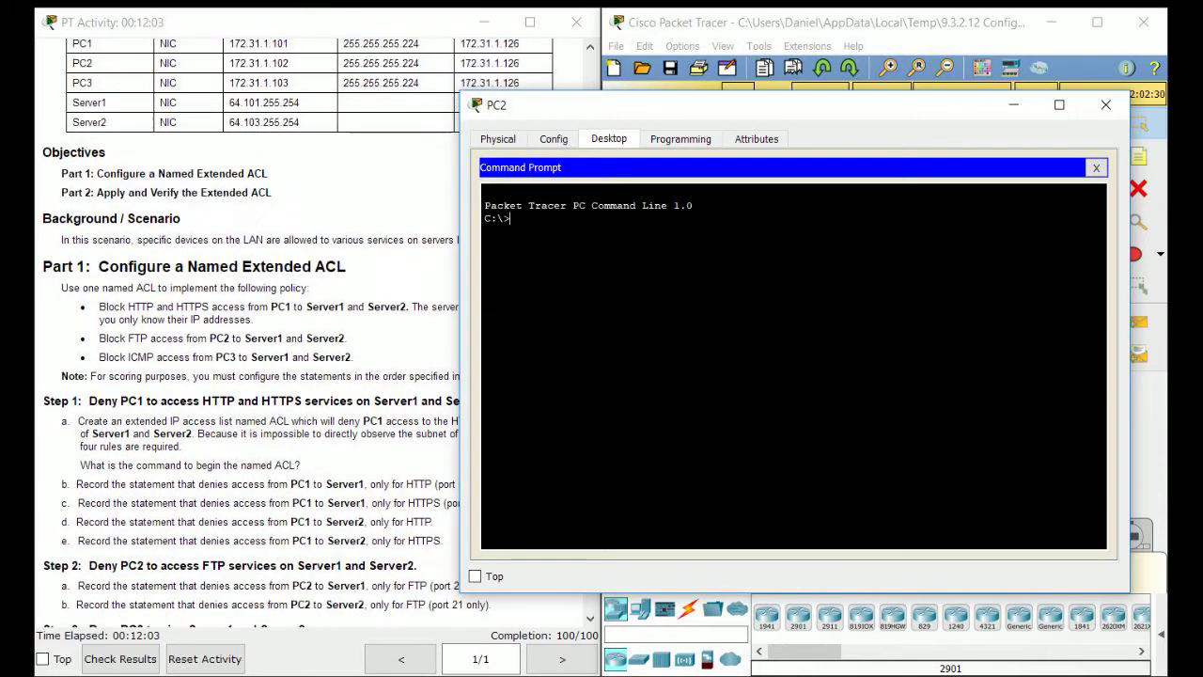
scroll(314, 333, down, 1)
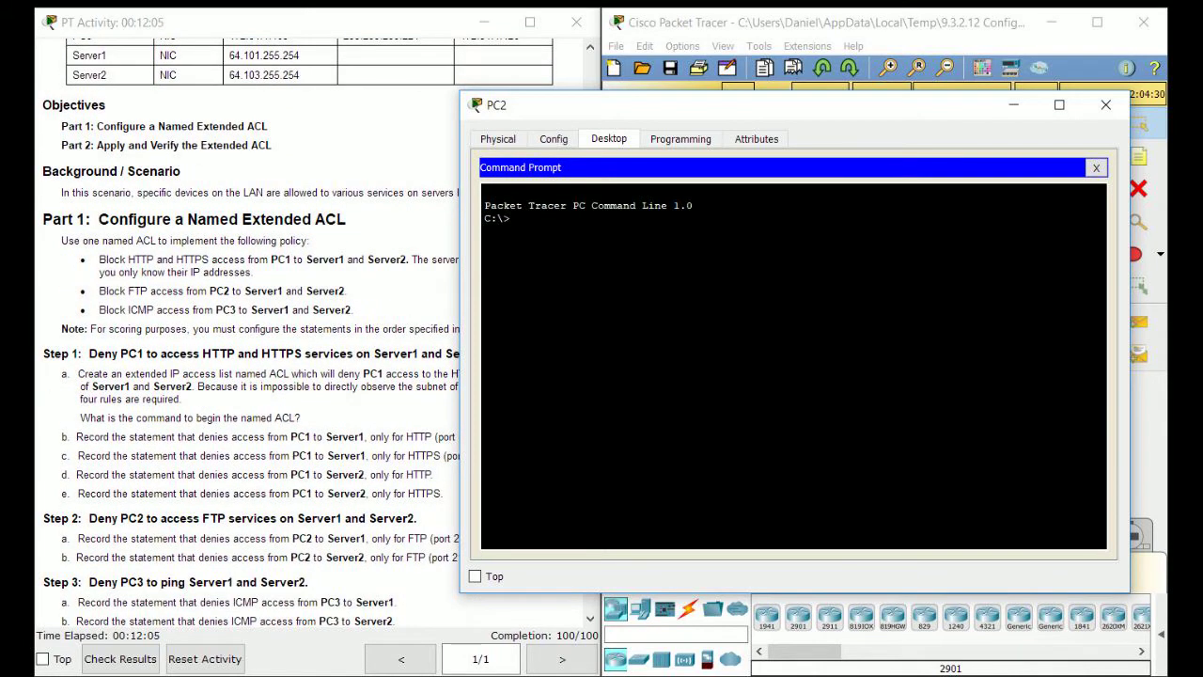
scroll(314, 333, down, 5)
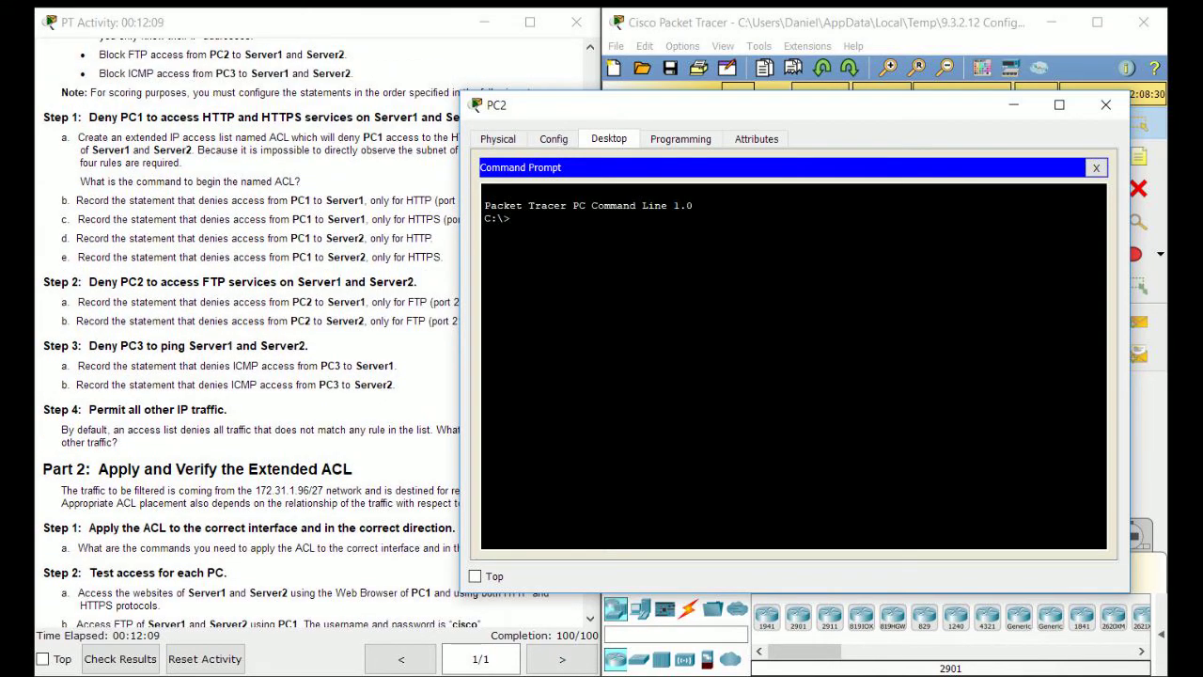
drag(691, 105, 772, 95)
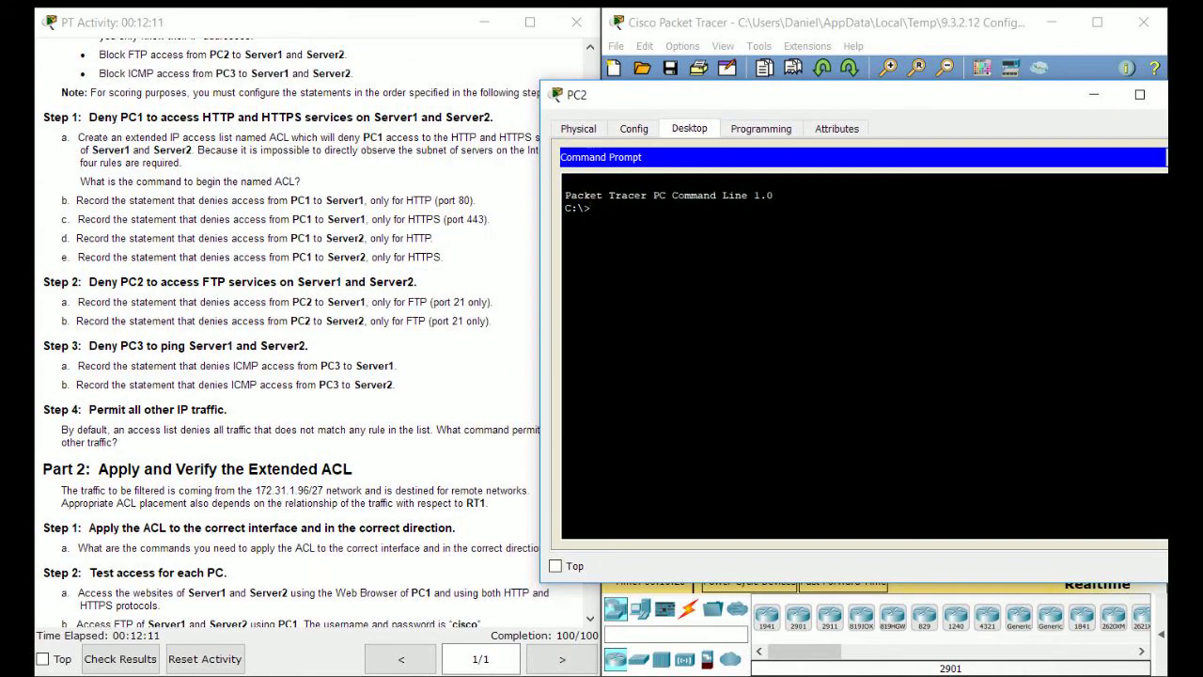
scroll(314, 333, down, 1)
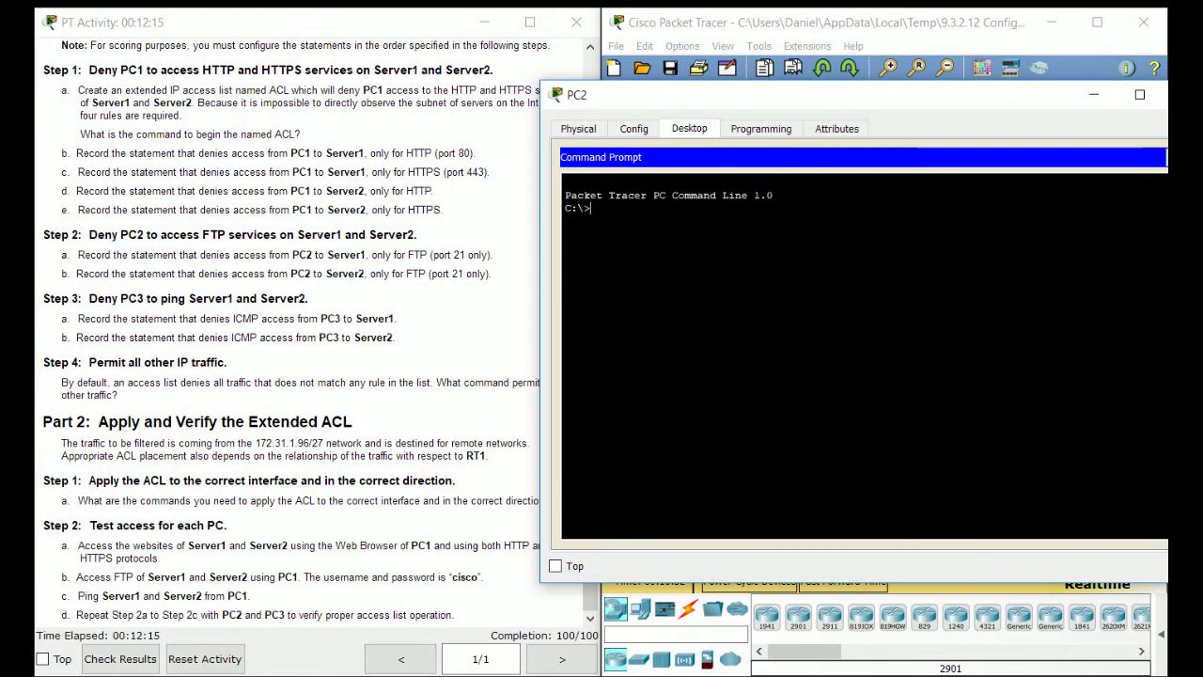
text(ftp 64.101)
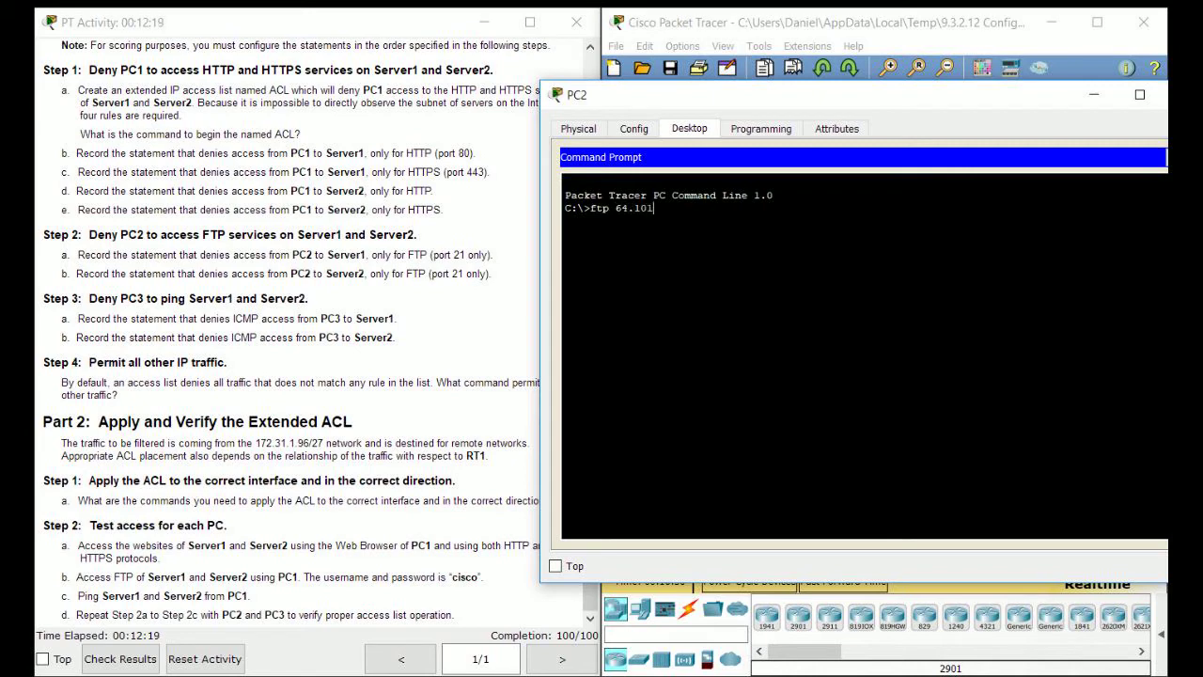
text(.255.254)
key(Return)
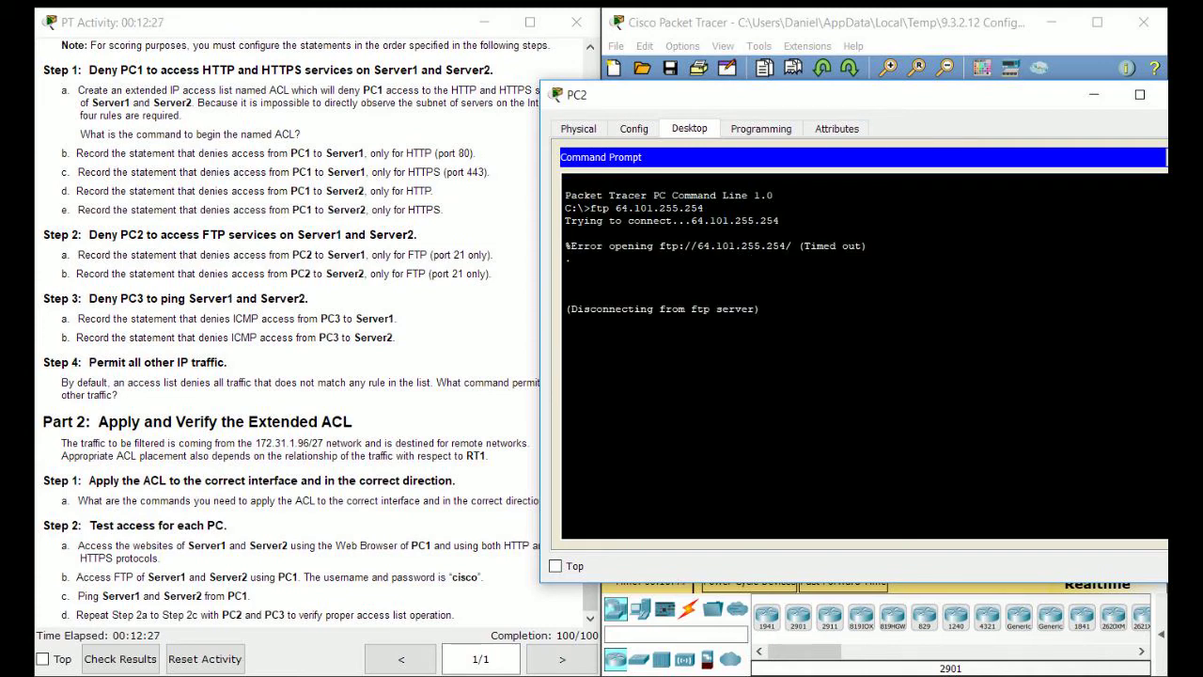
Ping 64.101.255.254 from PC2, then stop it with Ctrl+C to show statistics.
key(Up)
key(Left)
key(Left)
key(Left)
key(Left)
key(Left)
key(Left)
key(Left)
key(Left)
key(Left)
key(Left)
key(Left)
key(Left)
key(Left)
key(Left)
key(Left)
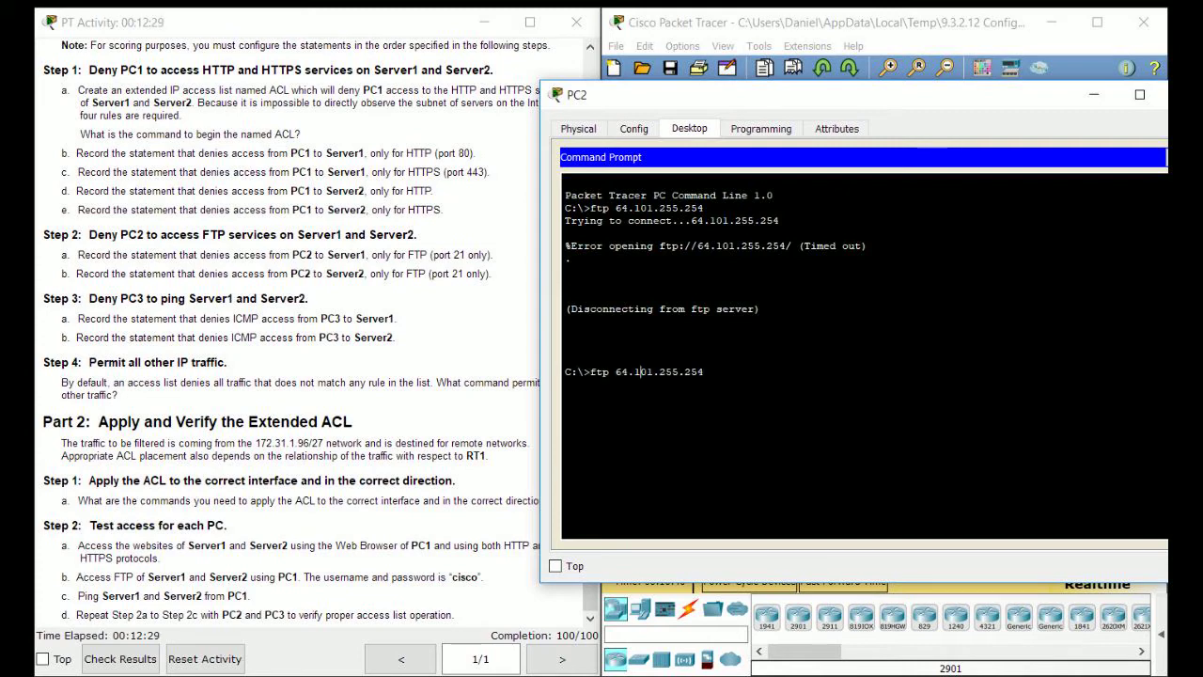
key(BackSpace)
key(BackSpace)
key(BackSpace)
text(ping)
key(Return)
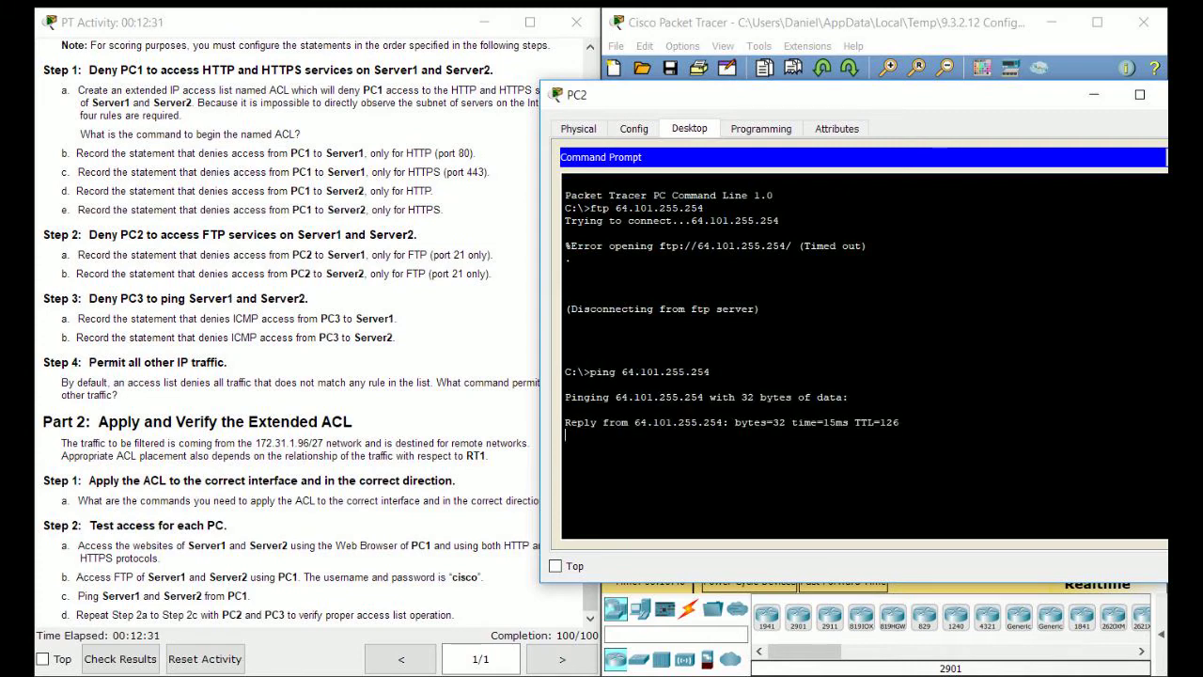
key(ctrl+c)
drag(808, 95, 651, 103)
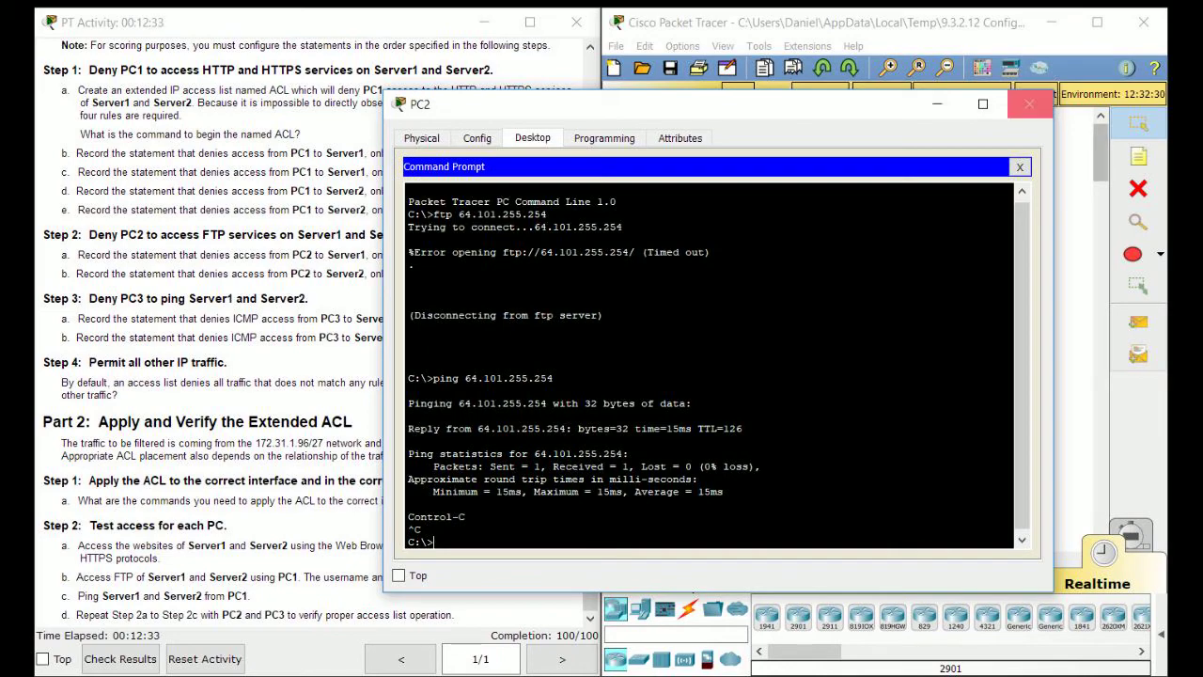
Close PC2's window and bring up PC3's Desktop applications.
click(1031, 103)
click(774, 321)
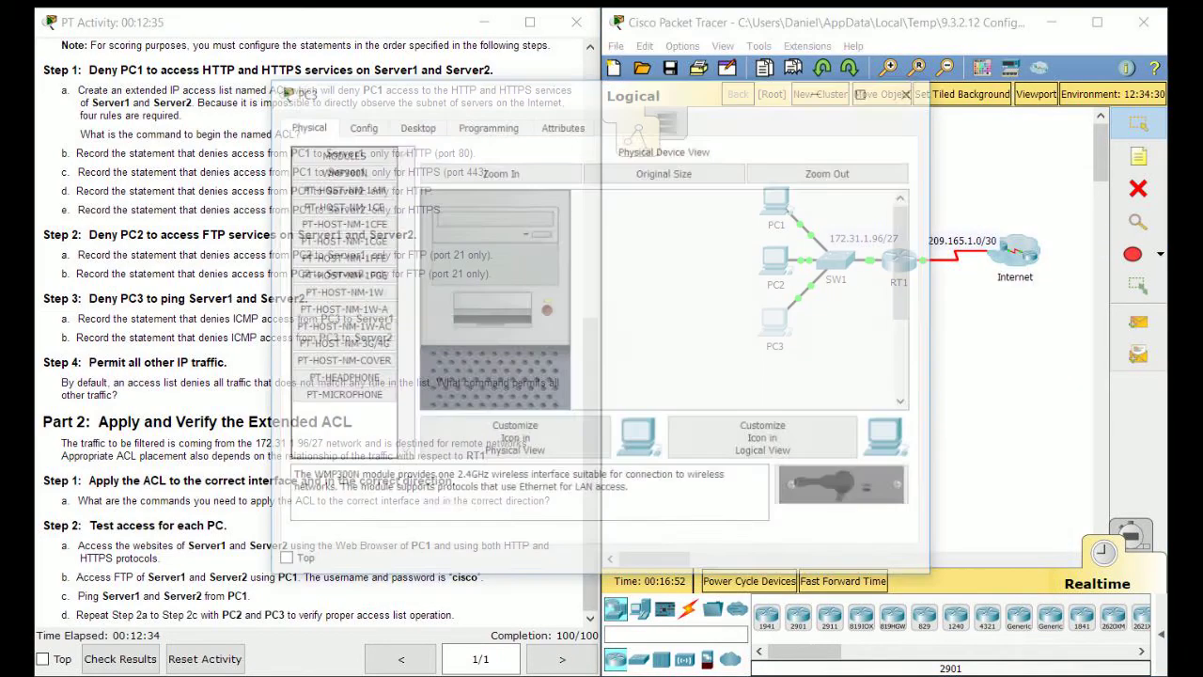
drag(583, 91, 872, 104)
click(704, 138)
drag(743, 106, 662, 95)
click(1044, 190)
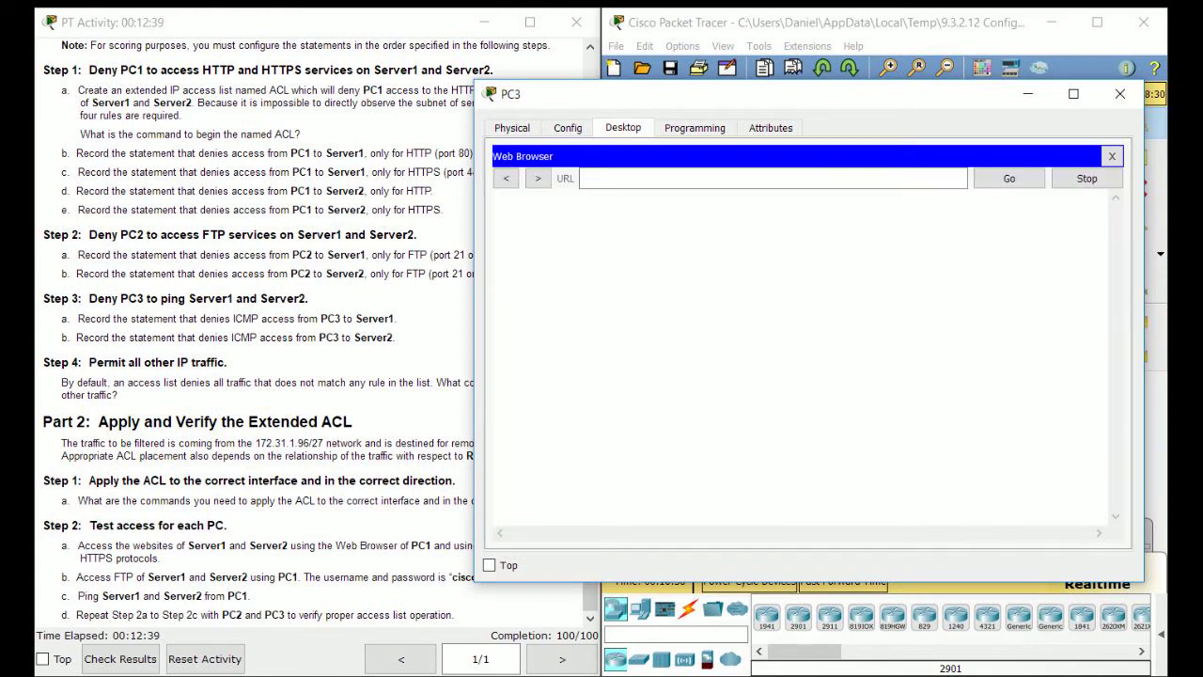
text(http://)
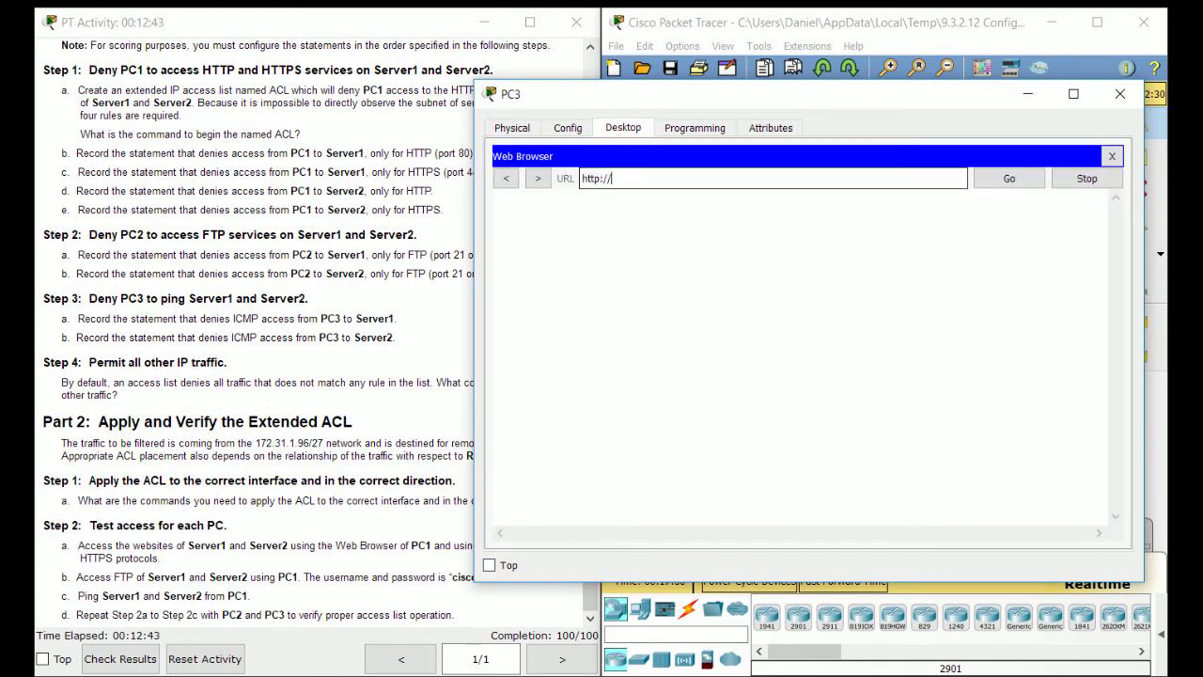
text(64.101.255.254)
key(Return)
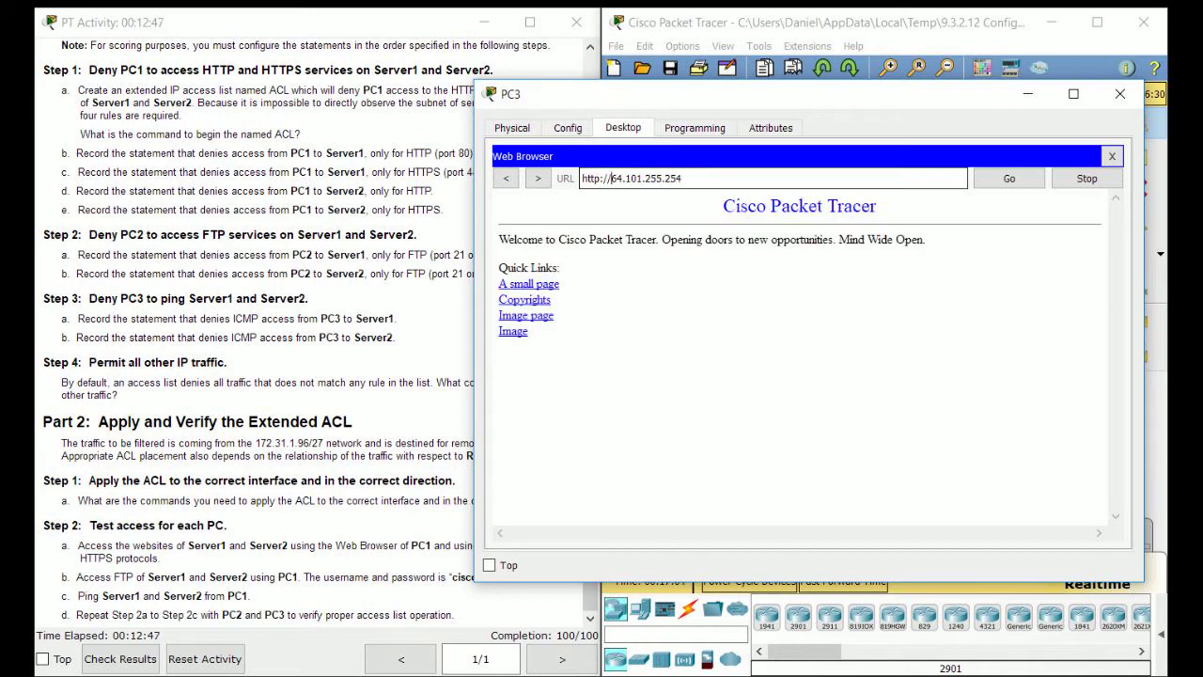
click(600, 178)
text(s)
key(BackSpace)
text(3)
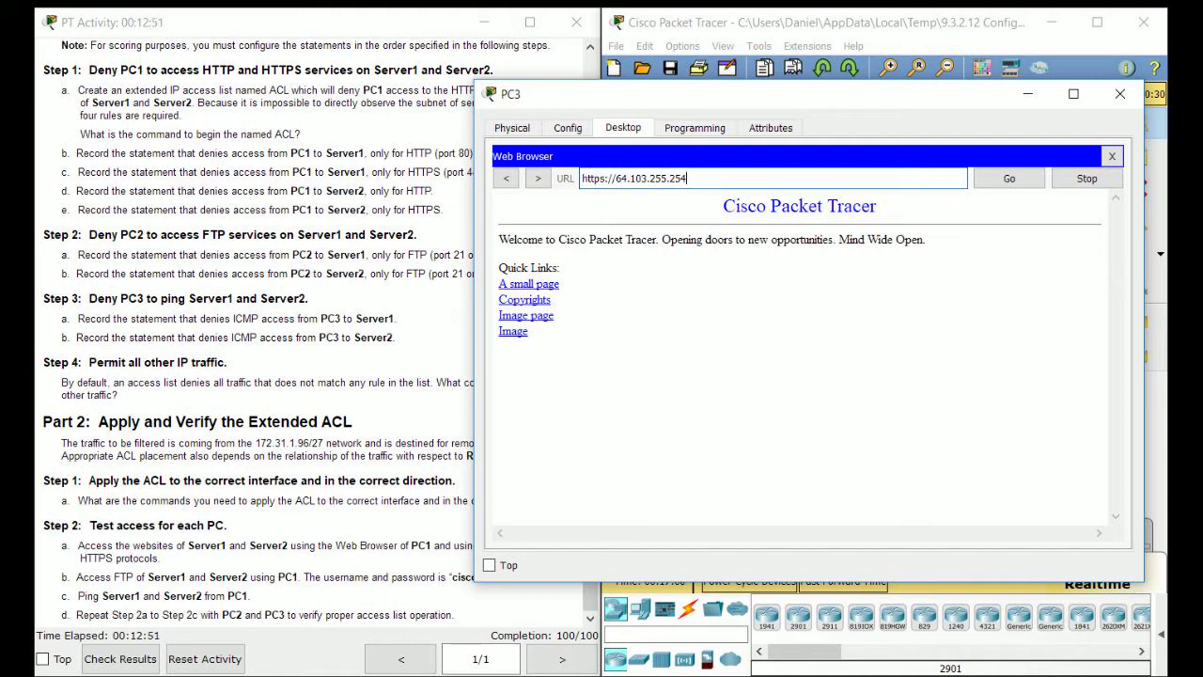
click(1112, 156)
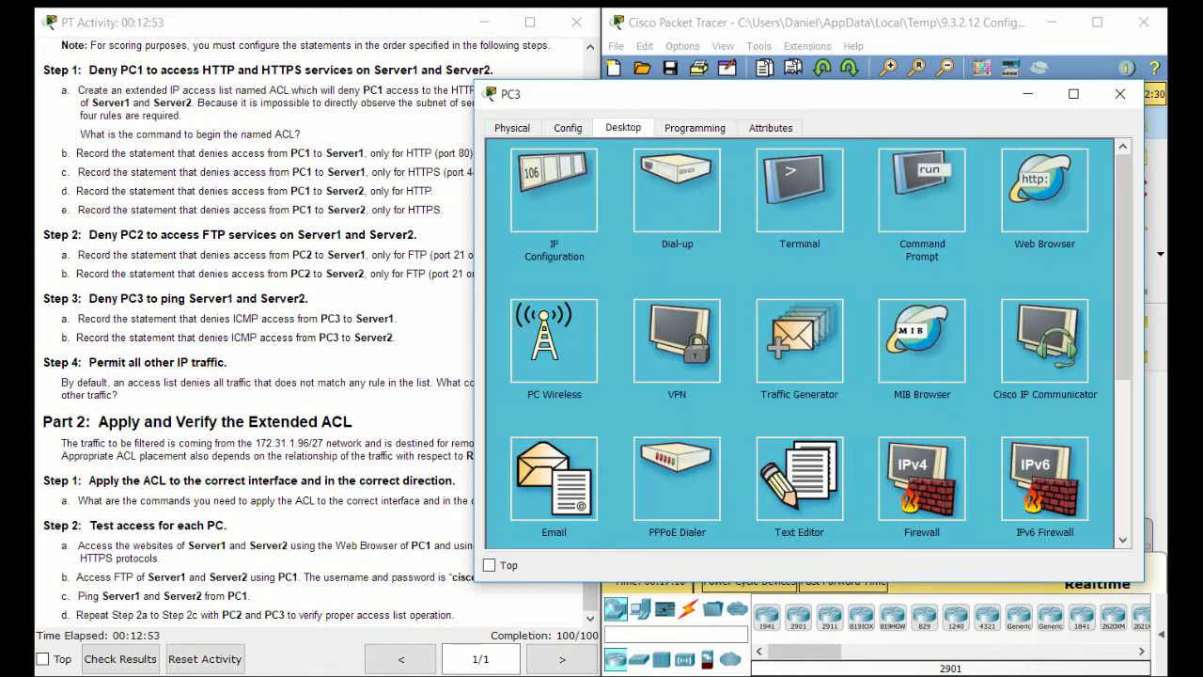
From PC3's Command Prompt, run ftp 64.101.255.254 and enter the login credentials.
click(921, 188)
text(ftp )
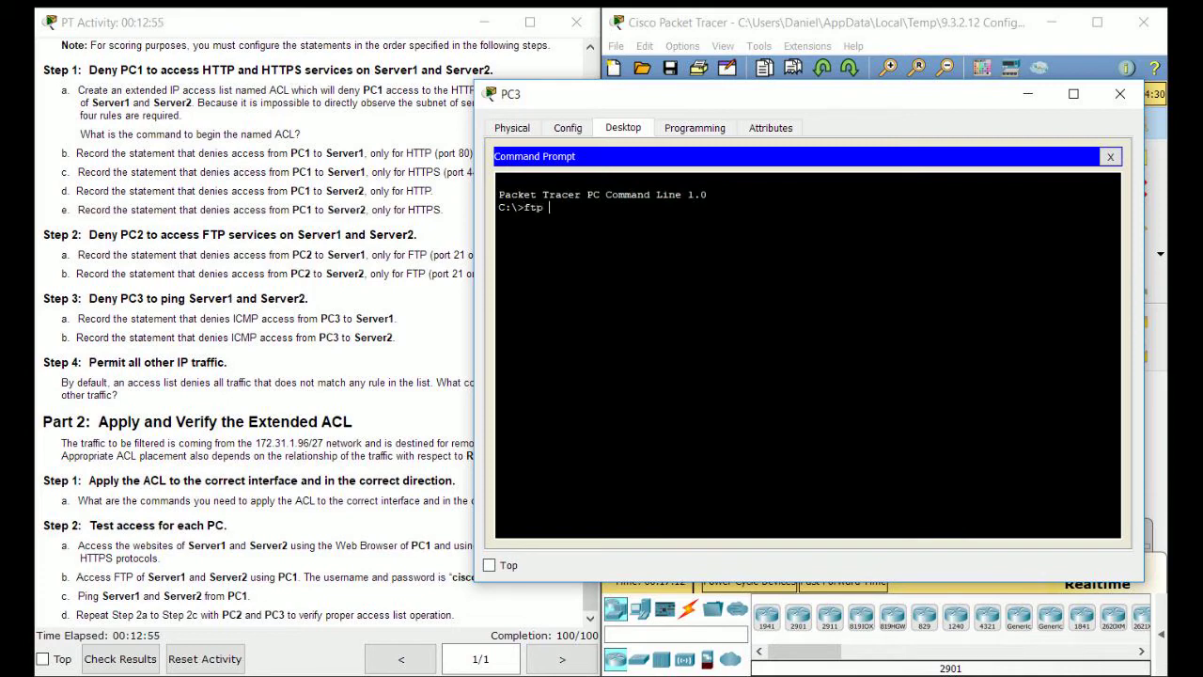
text(64.101.255.254)
key(Return)
text(cisc)
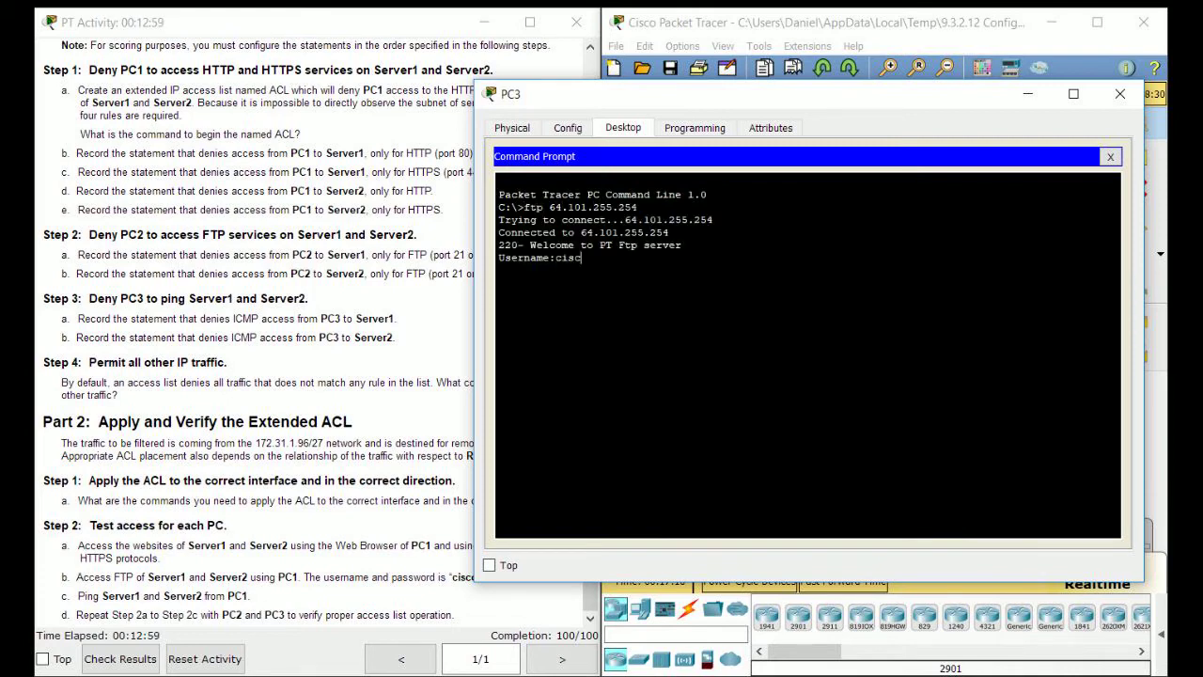
key(Return)
text(cisco)
key(Return)
text(ex)
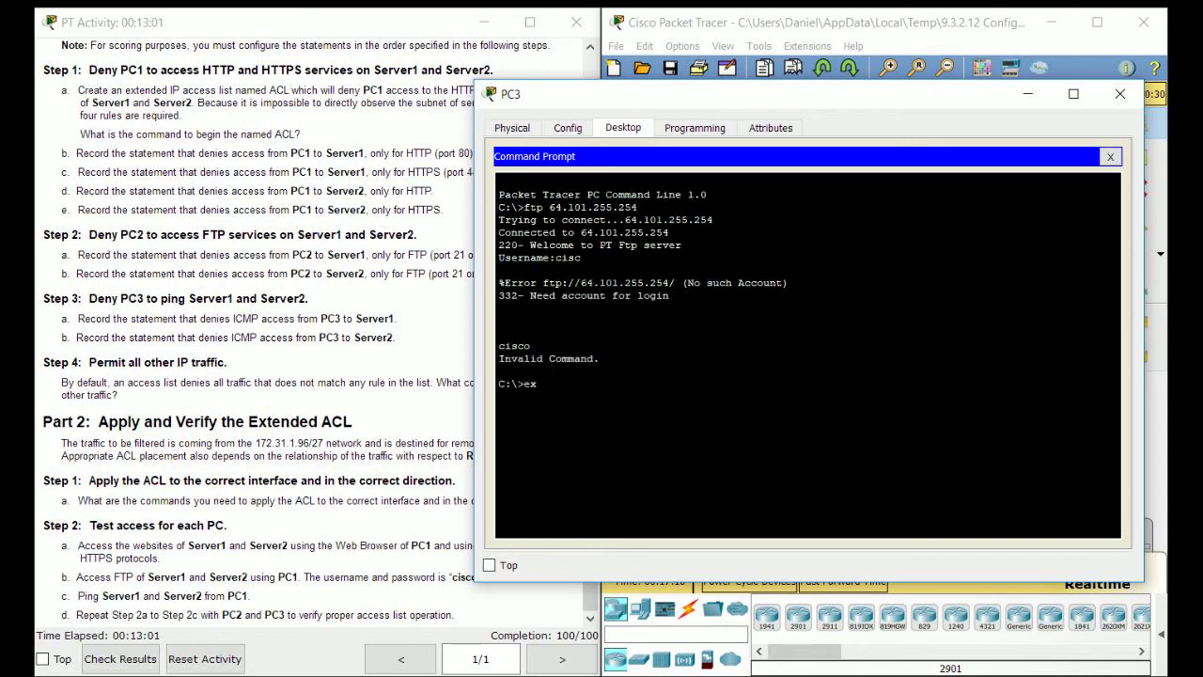
key(BackSpace)
key(BackSpace)
key(Up)
key(Up)
key(Down)
key(Down)
Ping 64.101.255.254 and then 64.103.255.254 from PC3; both return destination host unreachable.
text(ping 64.101.255.254)
key(Return)
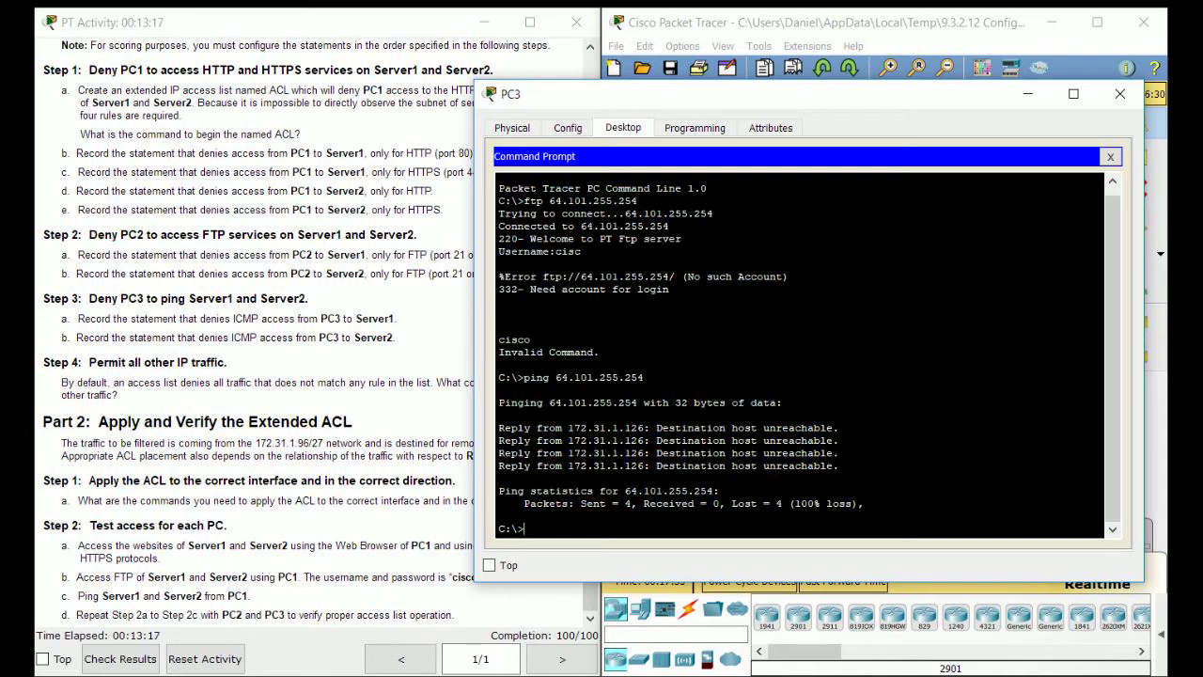
key(Up)
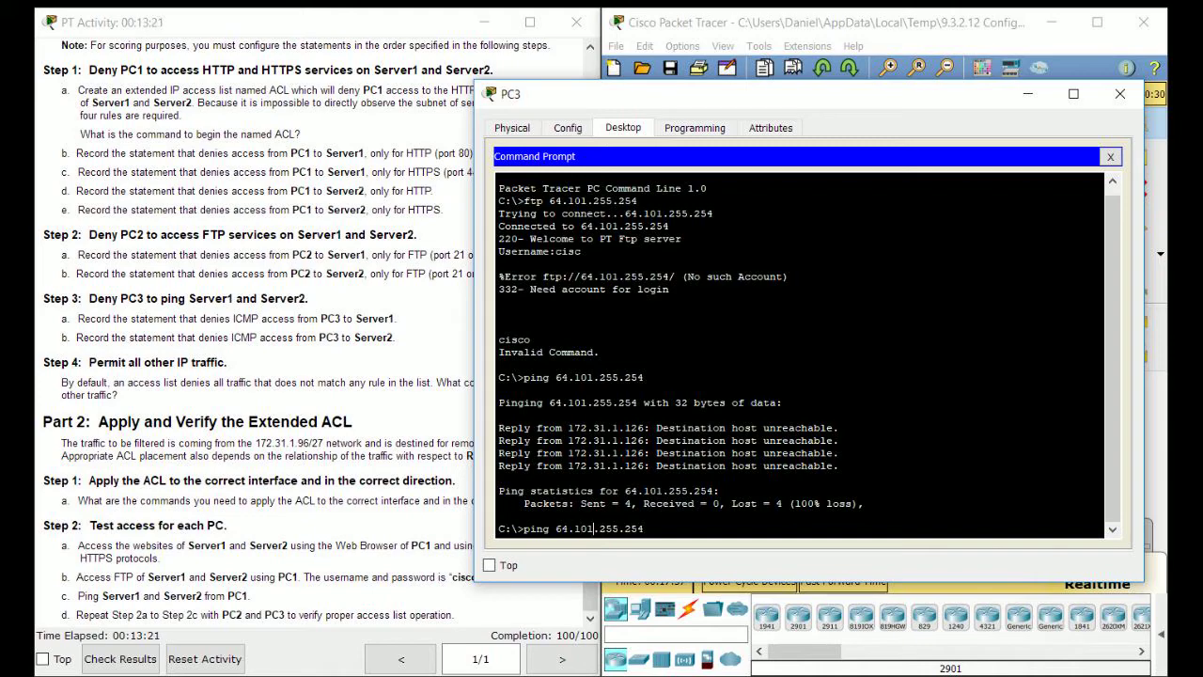
key(Right)
key(Right)
key(BackSpace)
text(3)
key(Return)
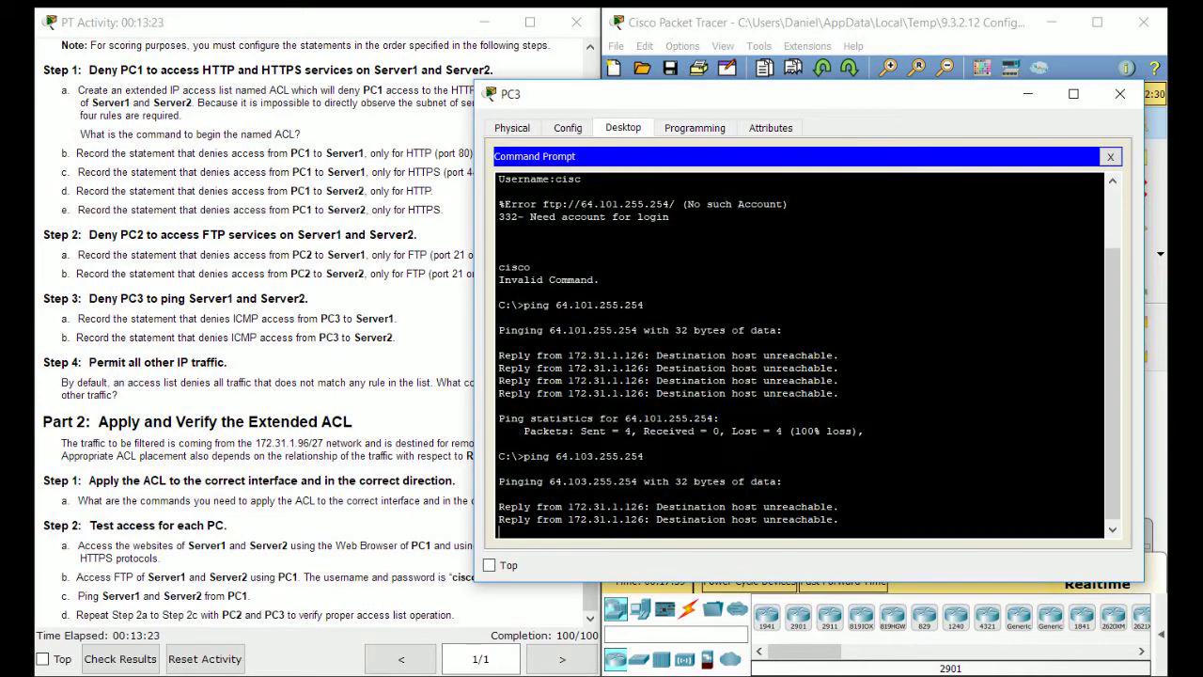
Bring the activity's Addressing Table into view beside the topology and minimize PC3's window.
scroll(254, 328, up, 1)
click(254, 329)
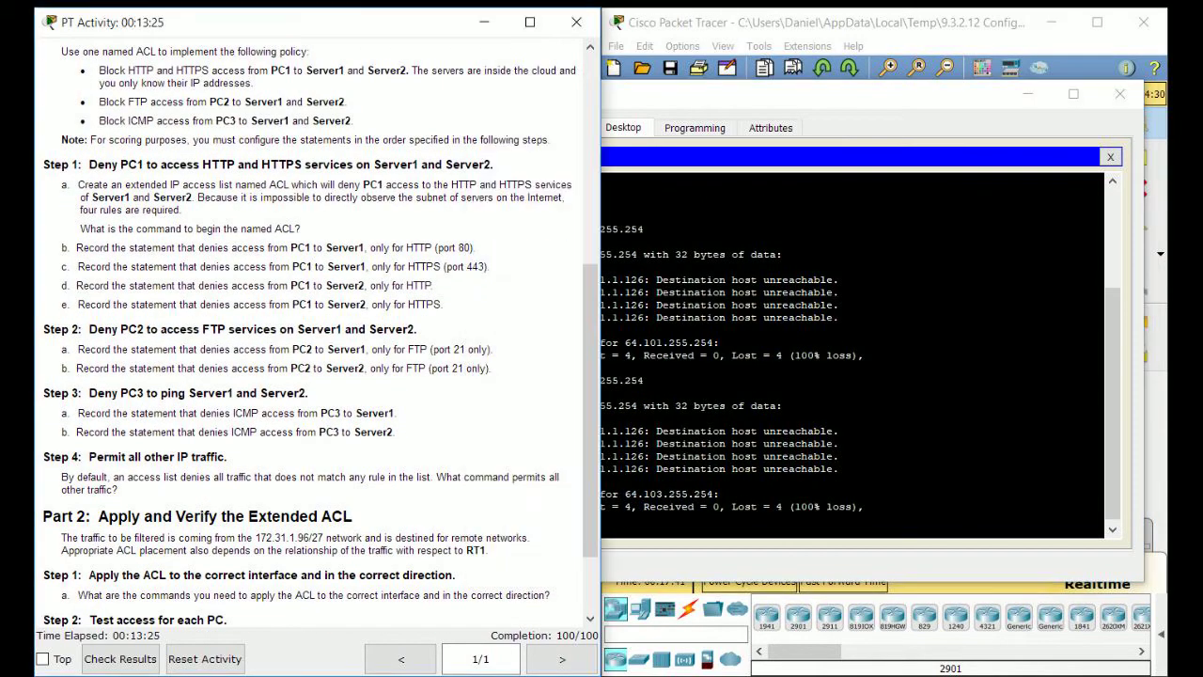
scroll(320, 329, up, 4)
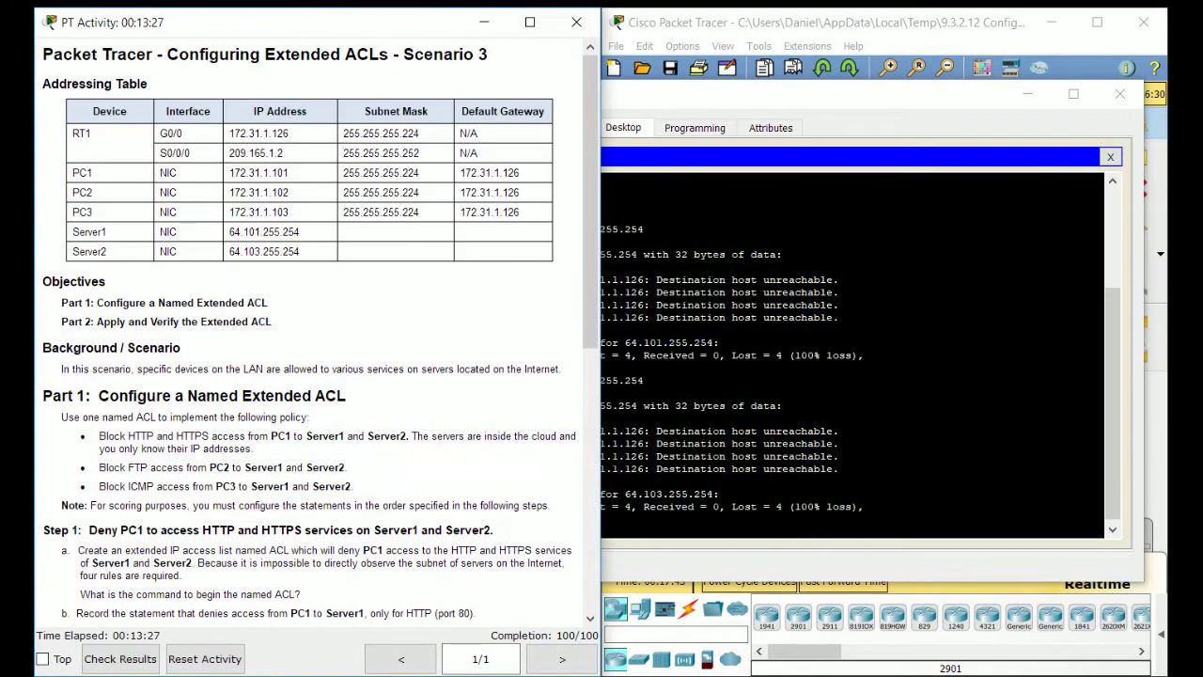
scroll(320, 329, down, 1)
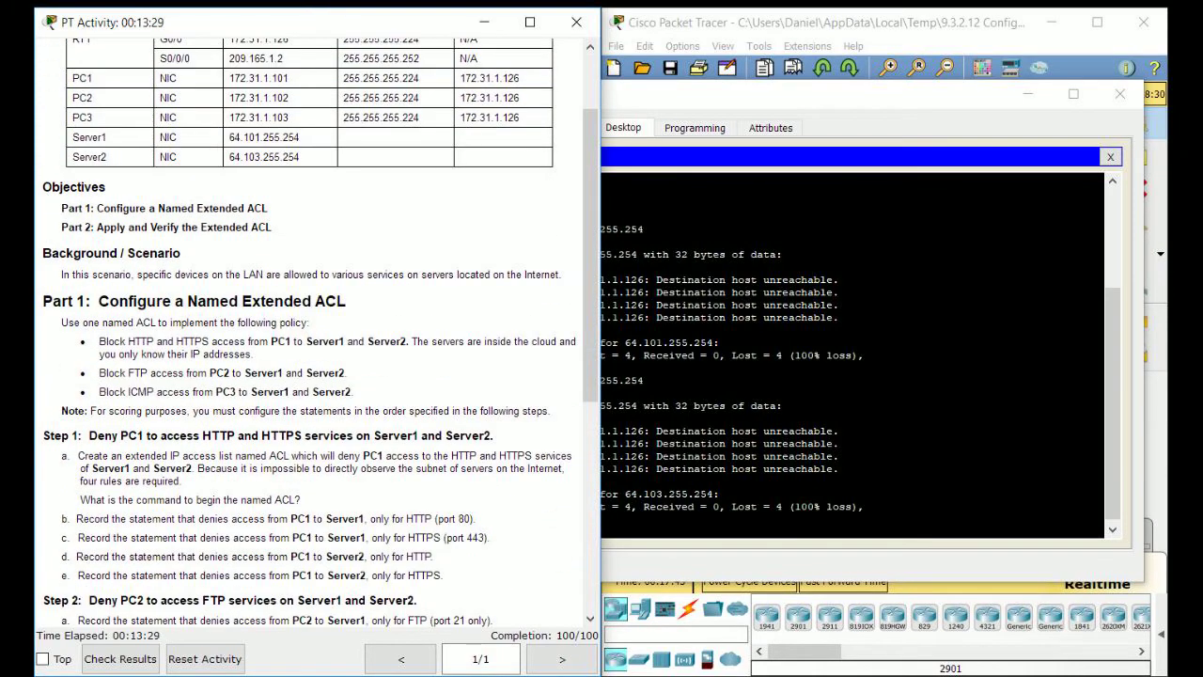
drag(738, 94, 383, 74)
click(902, 395)
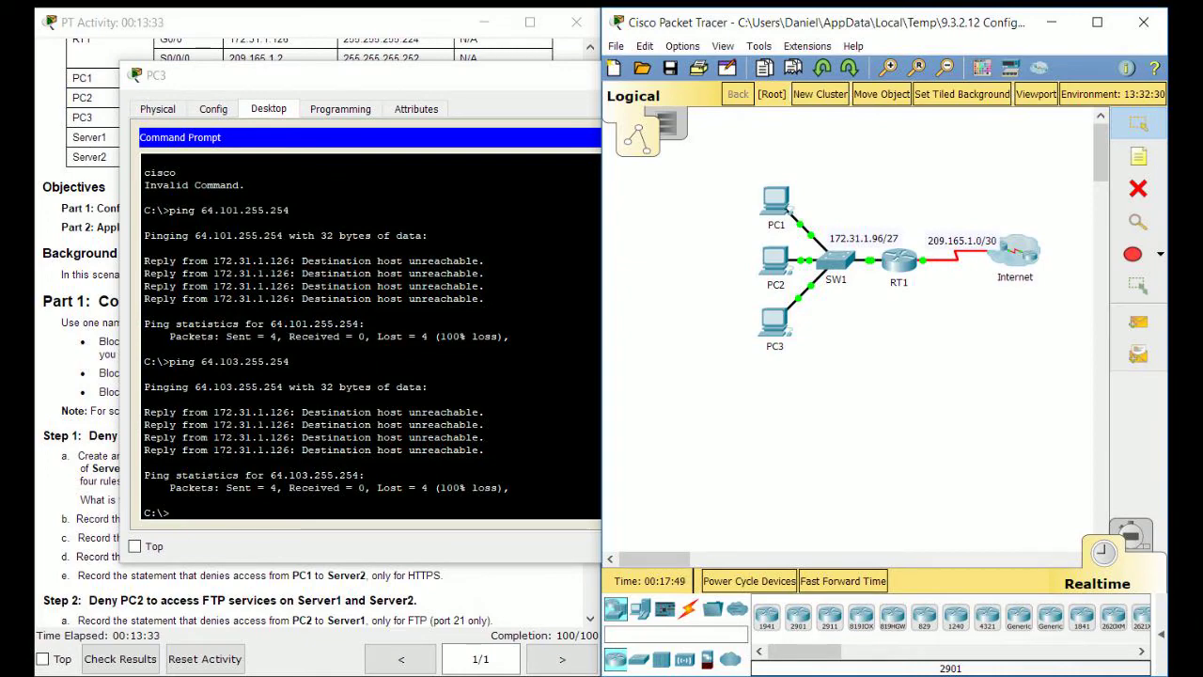
click(534, 77)
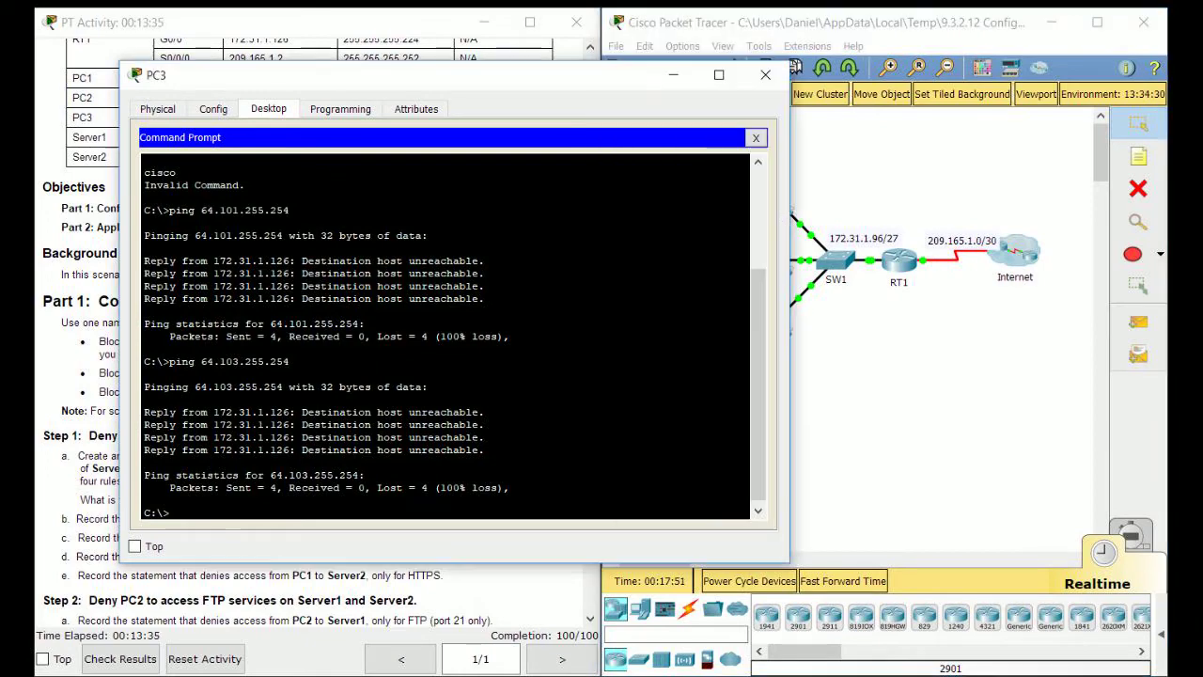
click(673, 75)
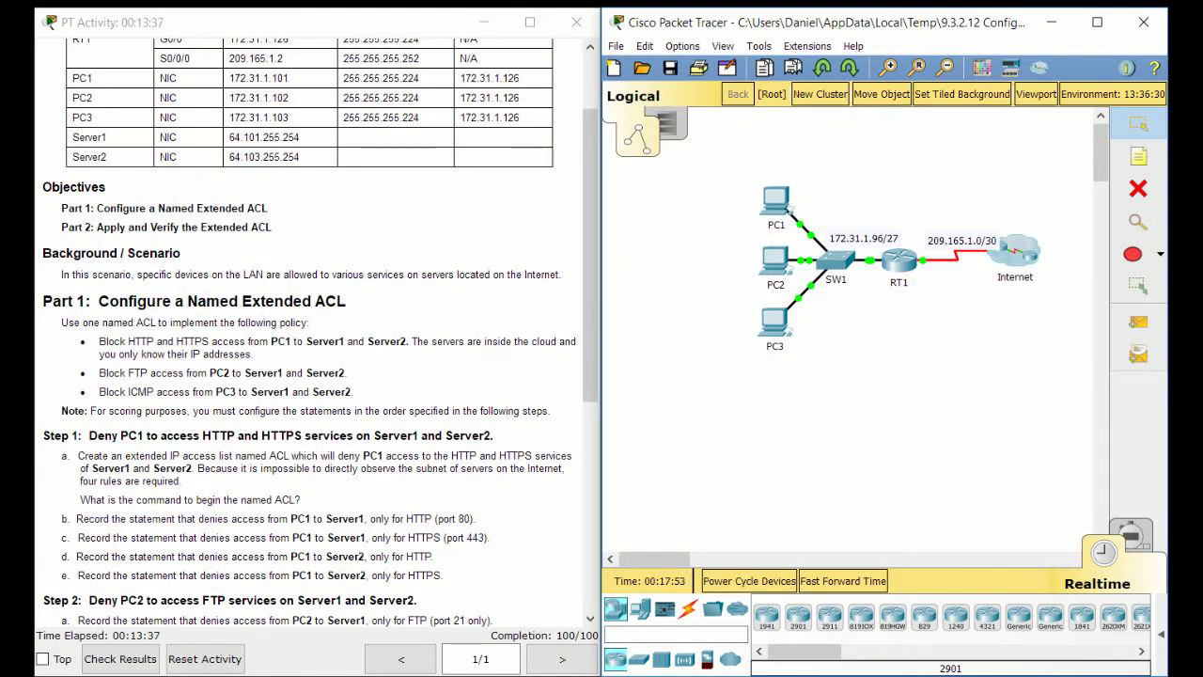
scroll(310, 329, up, 2)
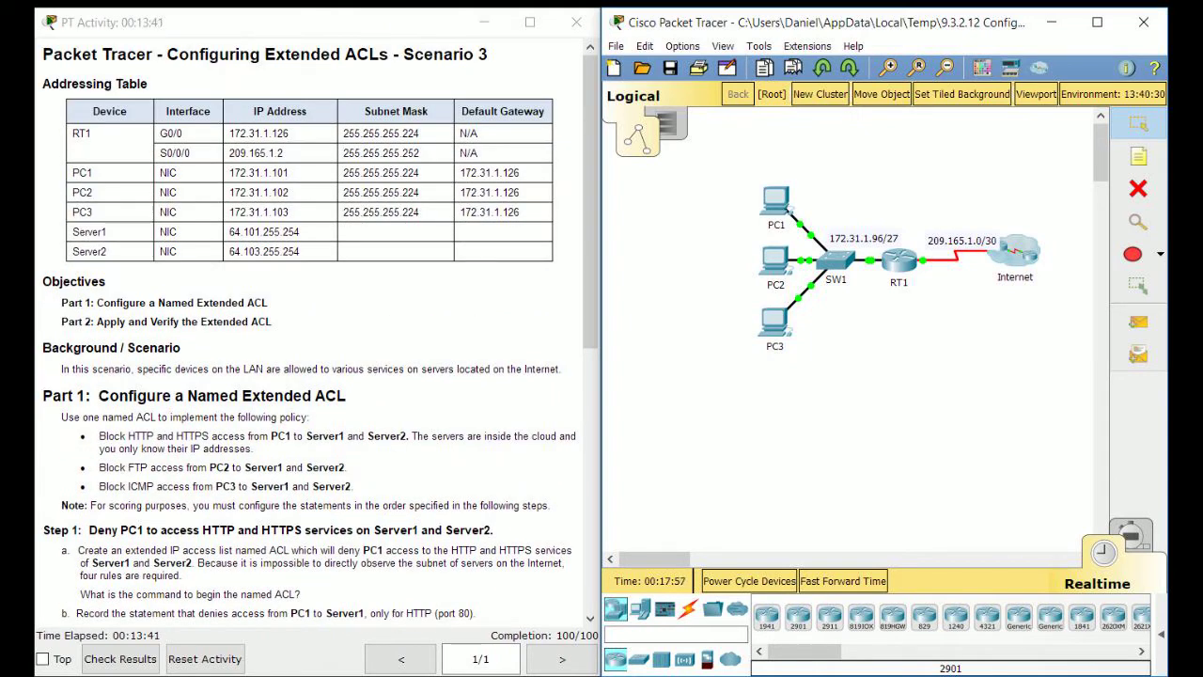
scroll(310, 329, down, 2)
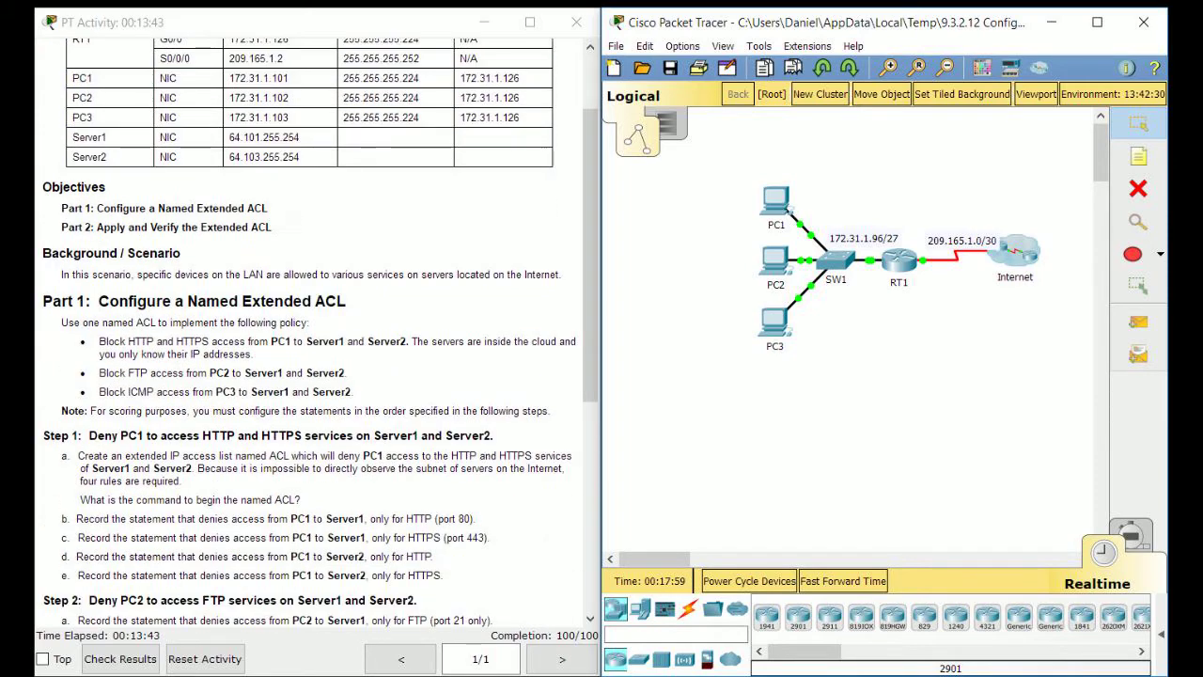
scroll(310, 328, up, 2)
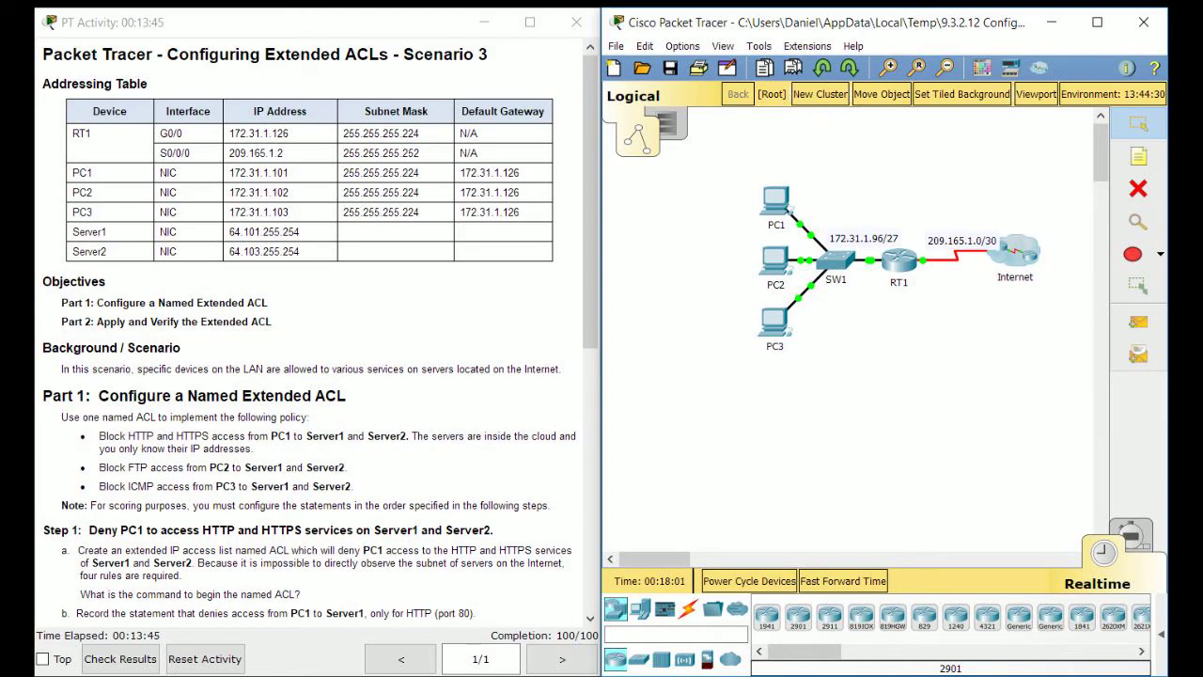